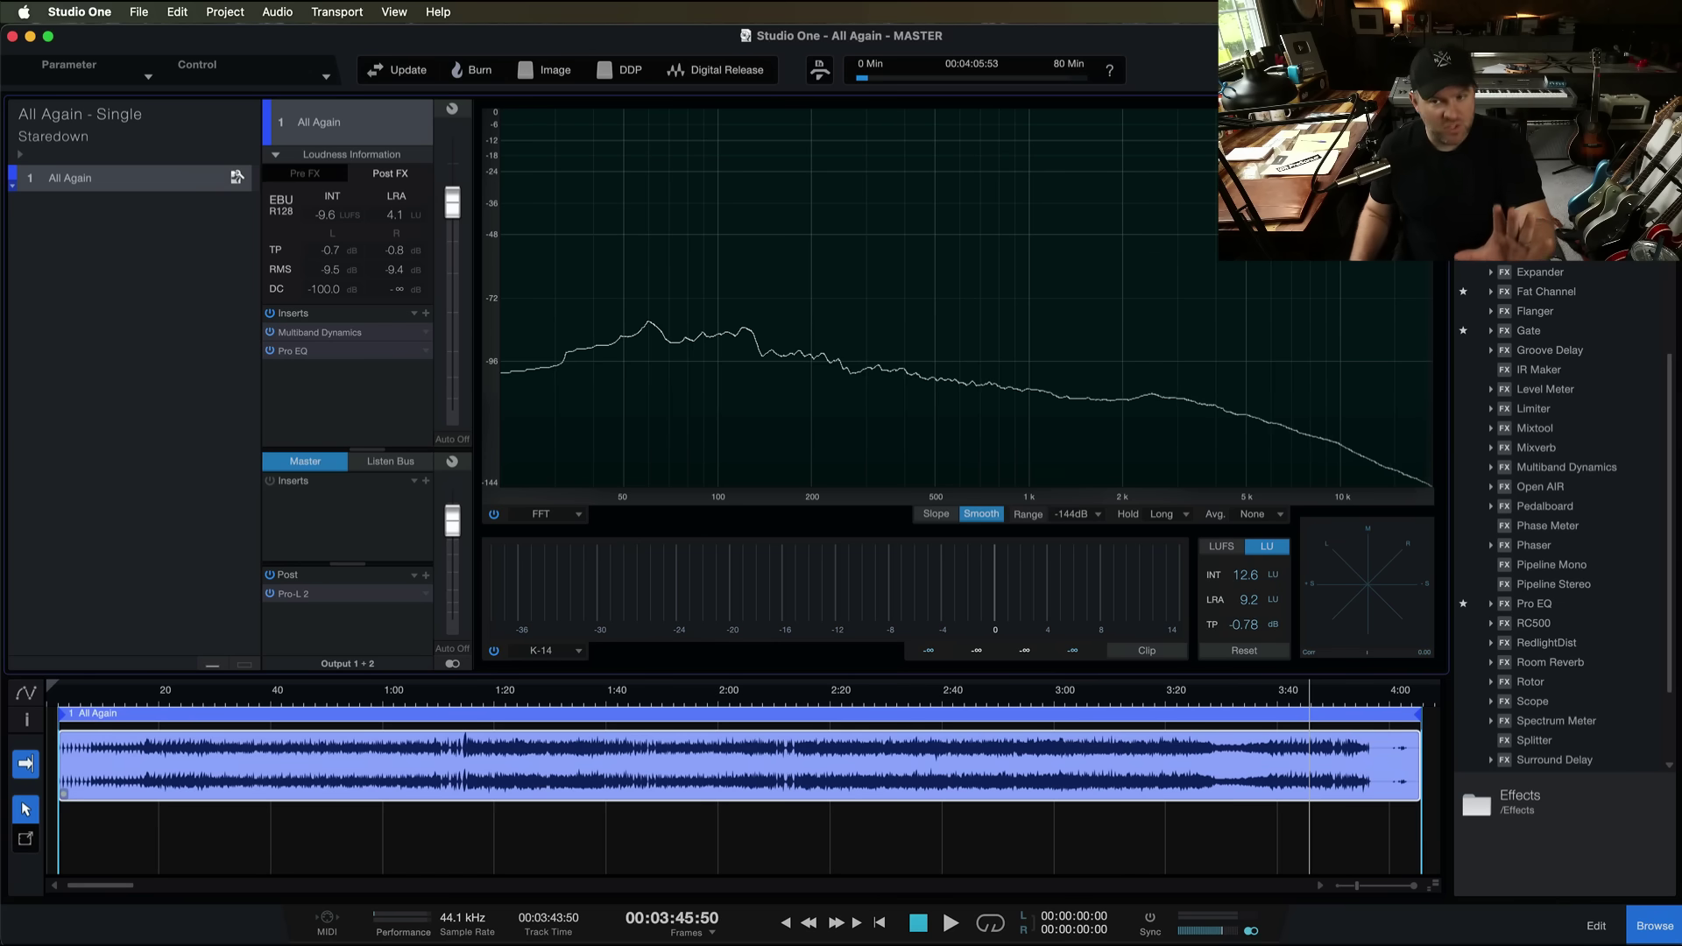
- Open the All Again - Tour song from the Start page and view its mix console
{"action": "key", "text": "F1"}
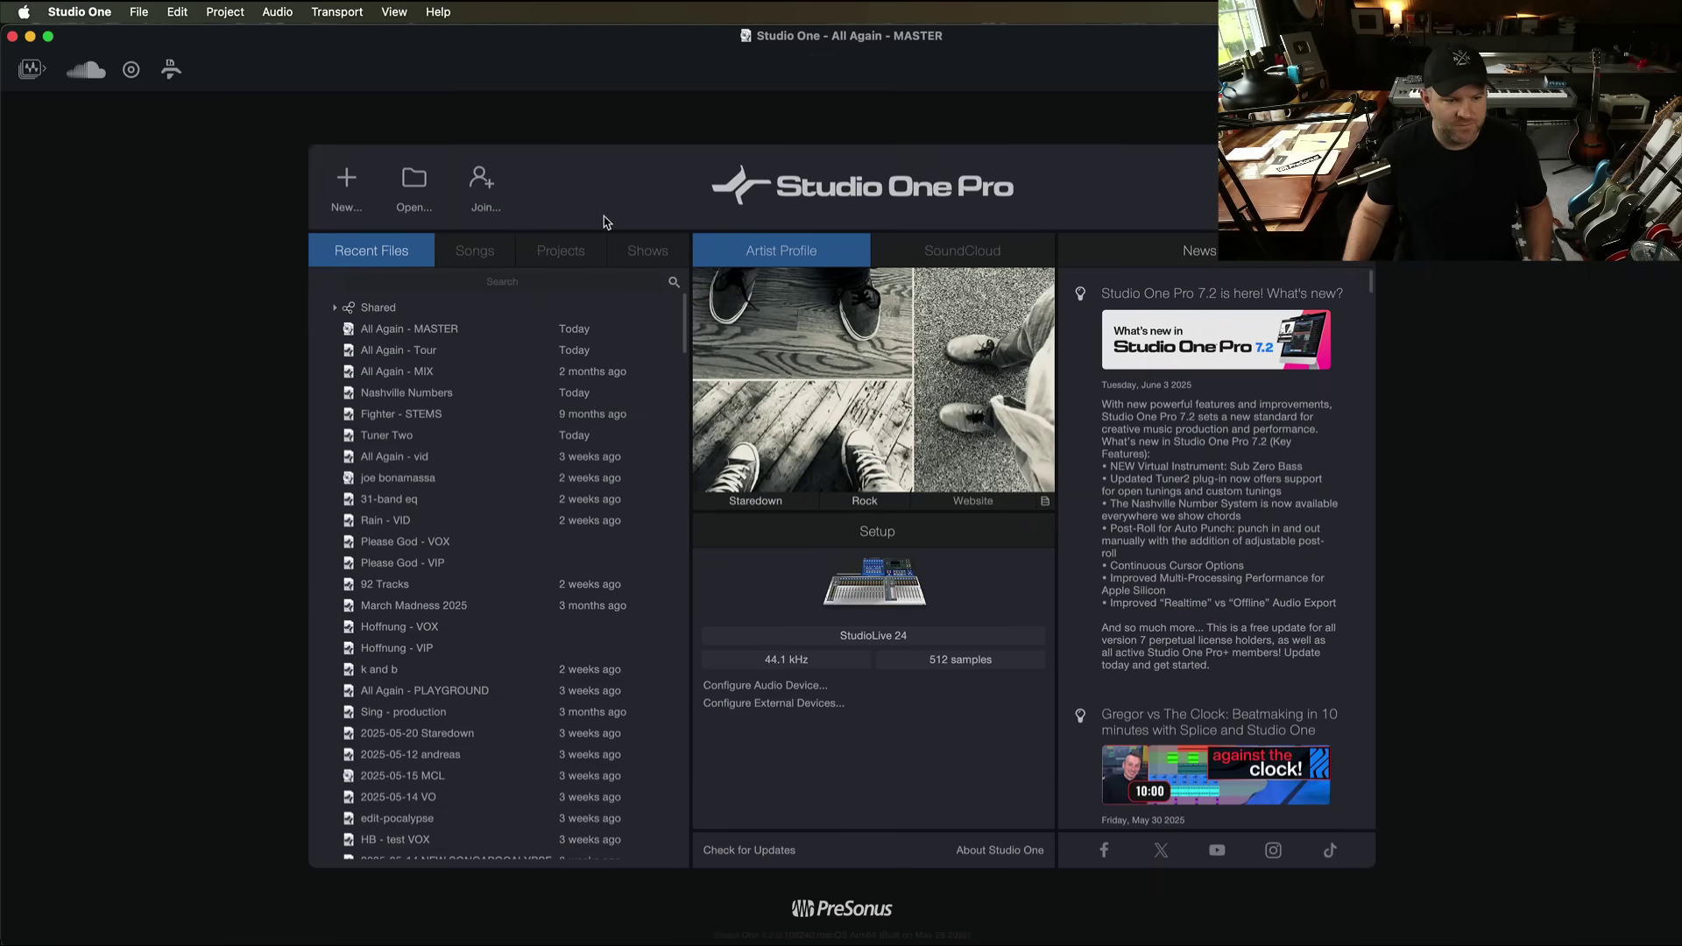
{"action": "left_click", "coordinate": [408, 353]}
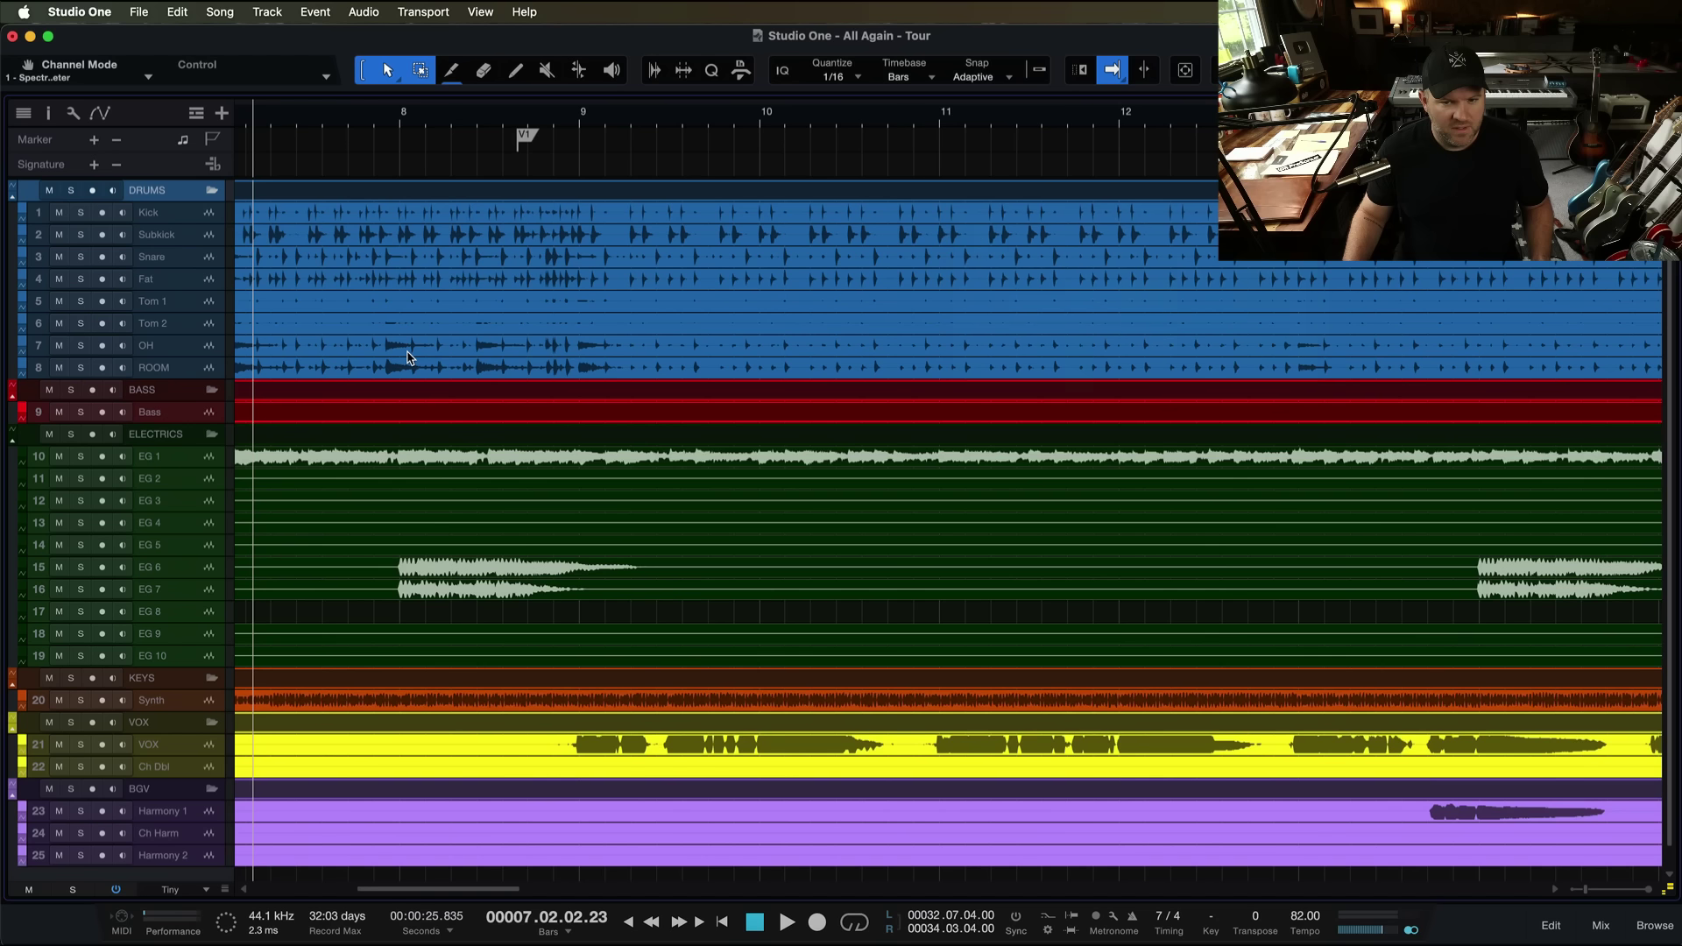
{"action": "key", "text": "F3"}
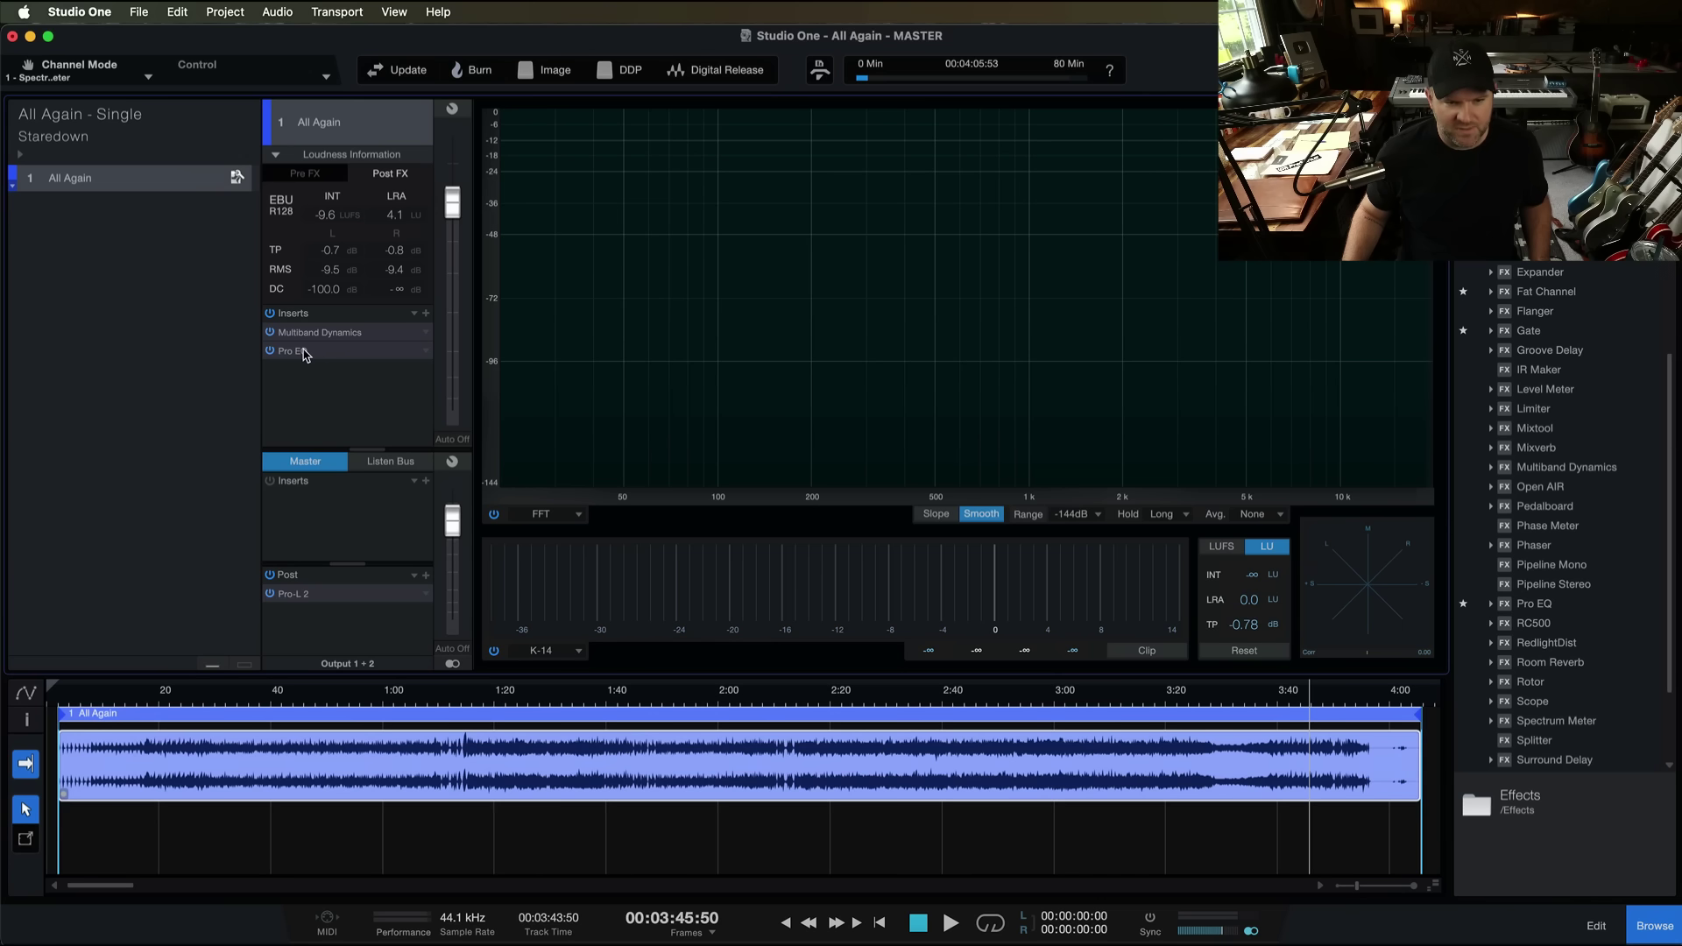
- Inspect the master's Pro EQ with its window moved higher, then close it
{"action": "left_click", "coordinate": [309, 353]}
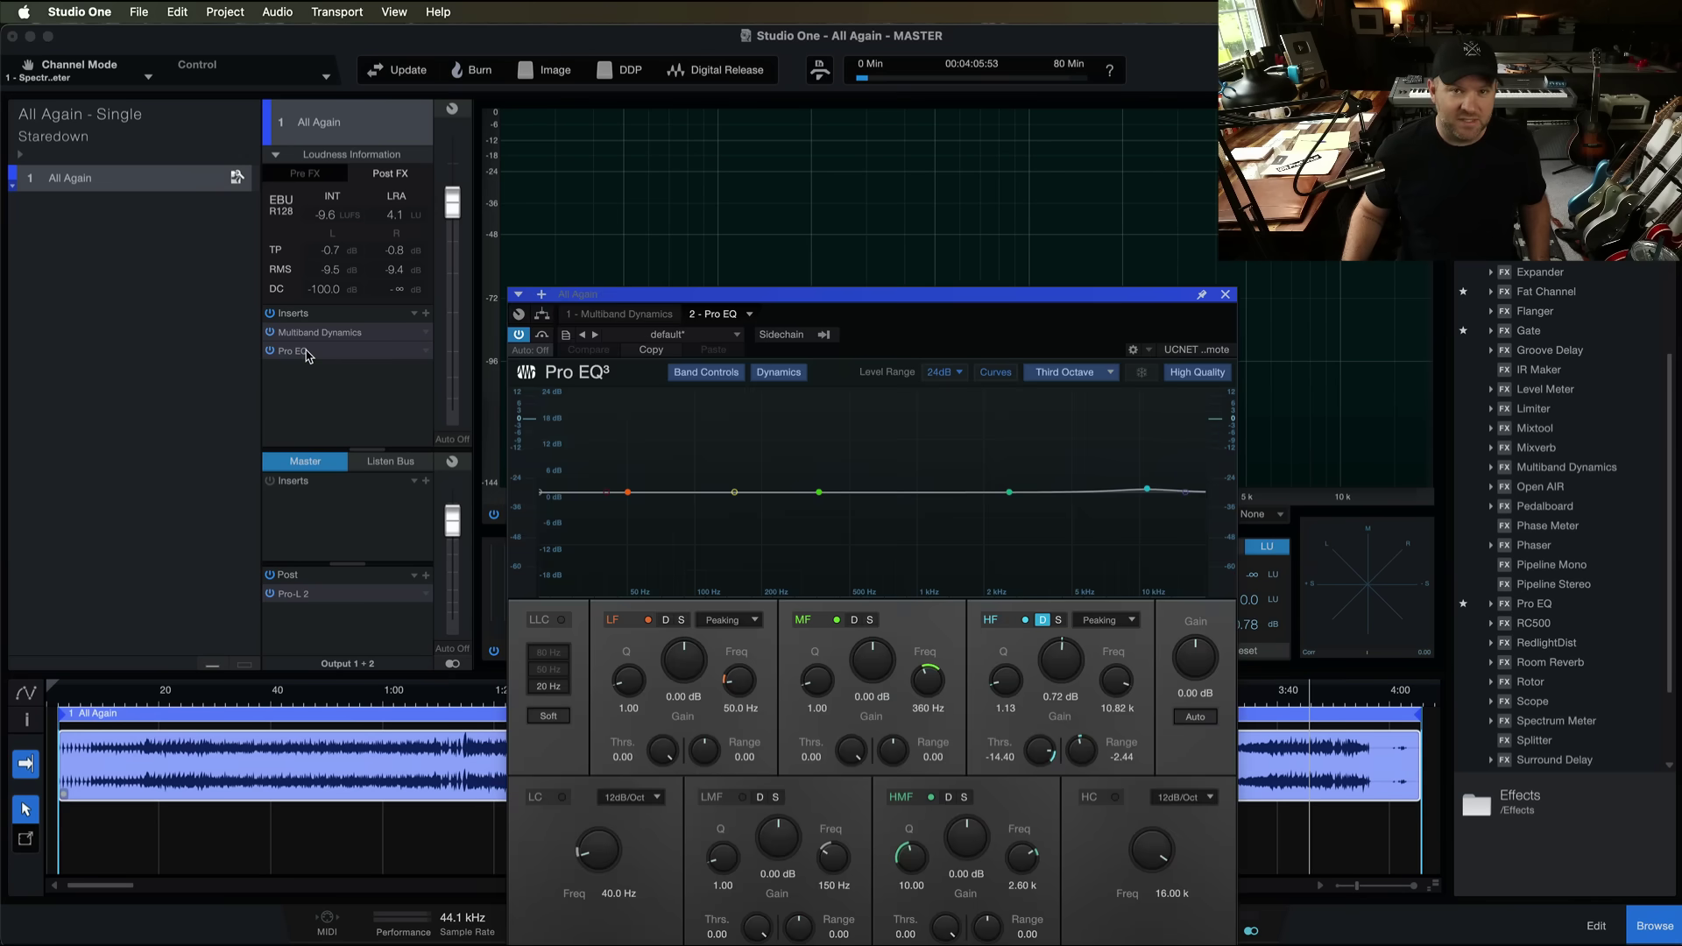
{"action": "left_click_drag", "start_coordinate": [849, 379], "coordinate": [839, 201]}
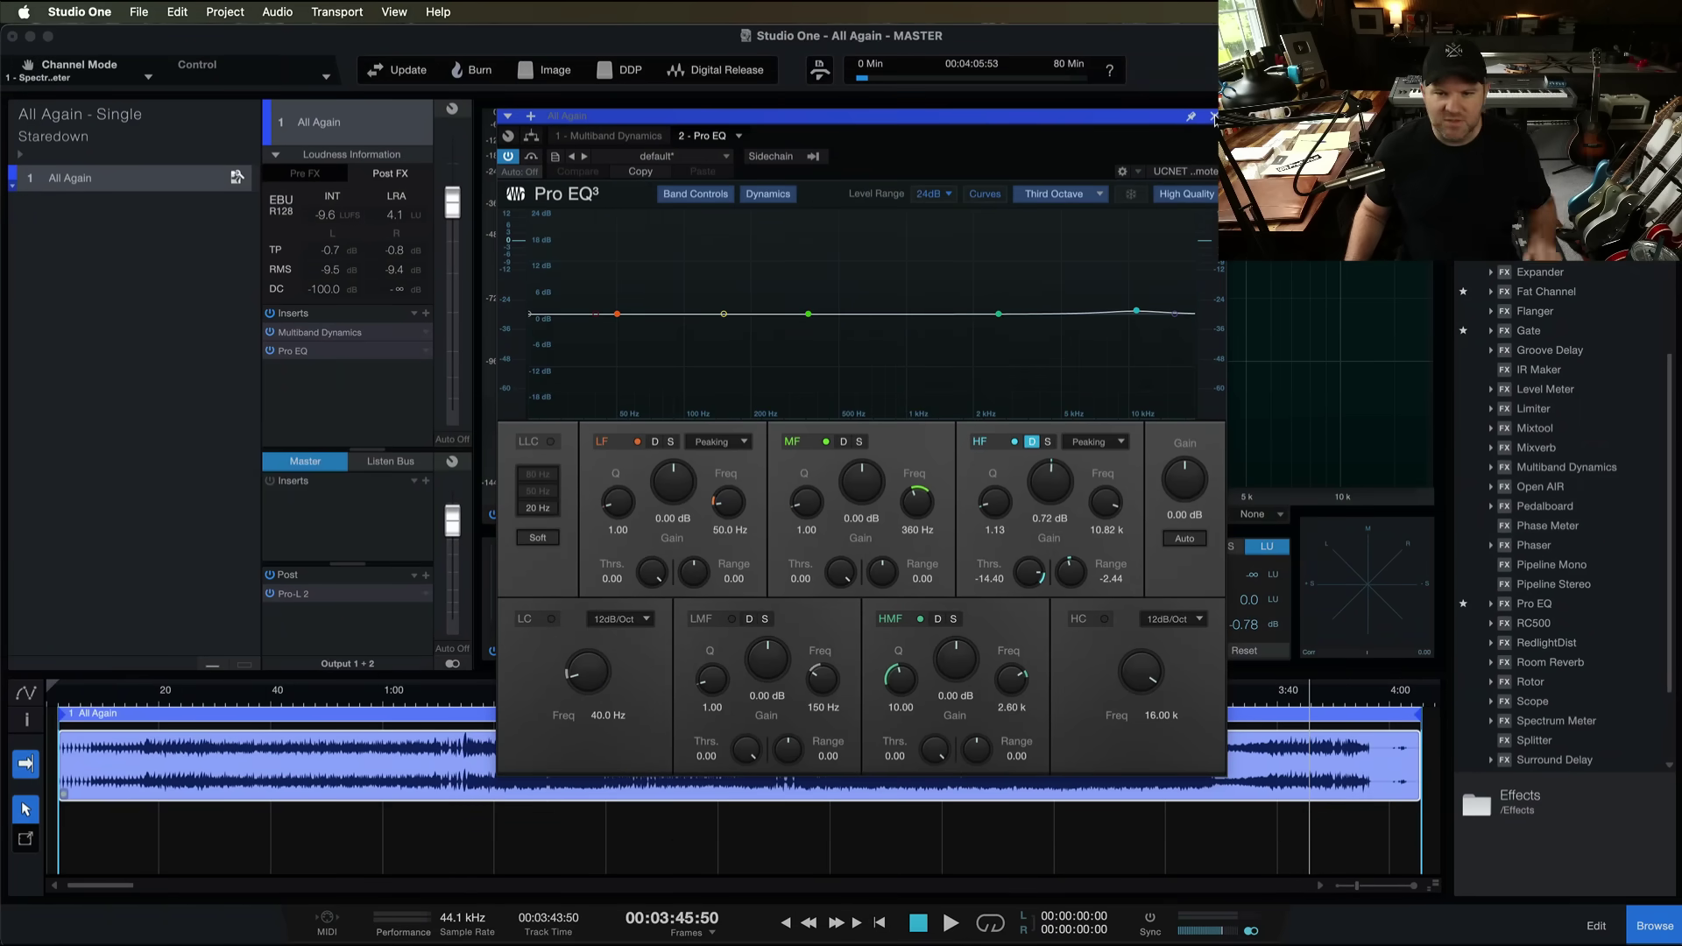
{"action": "left_click", "coordinate": [1214, 117]}
{"action": "left_click", "coordinate": [332, 336]}
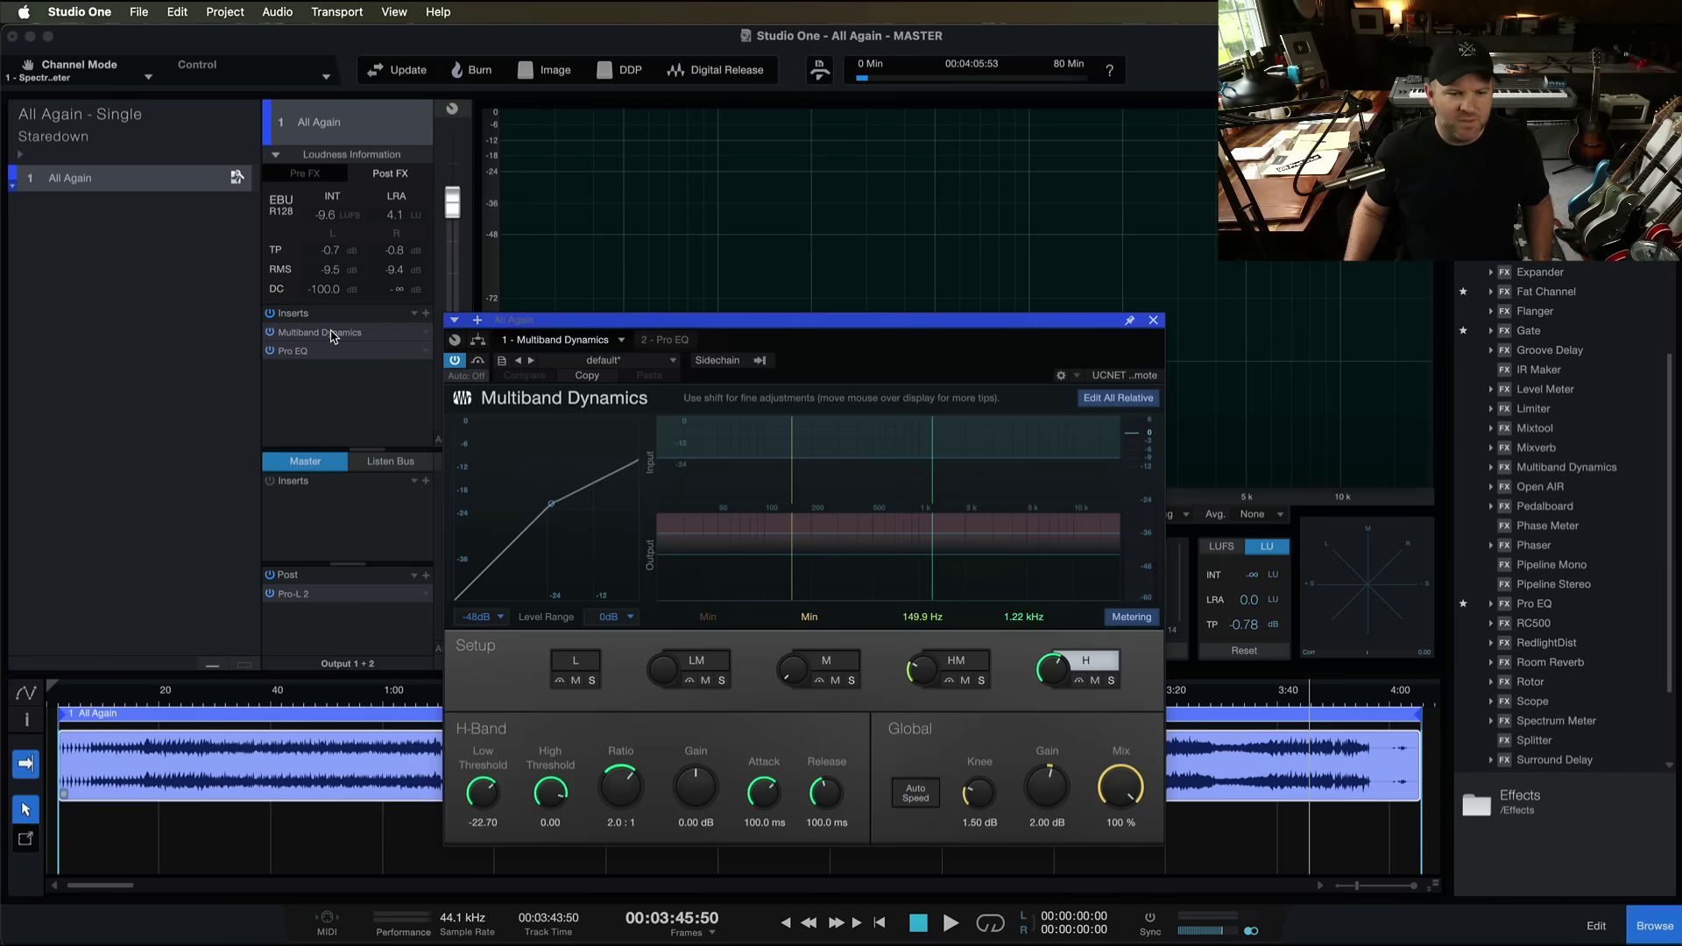
{"action": "left_click_drag", "start_coordinate": [610, 319], "coordinate": [523, 147]}
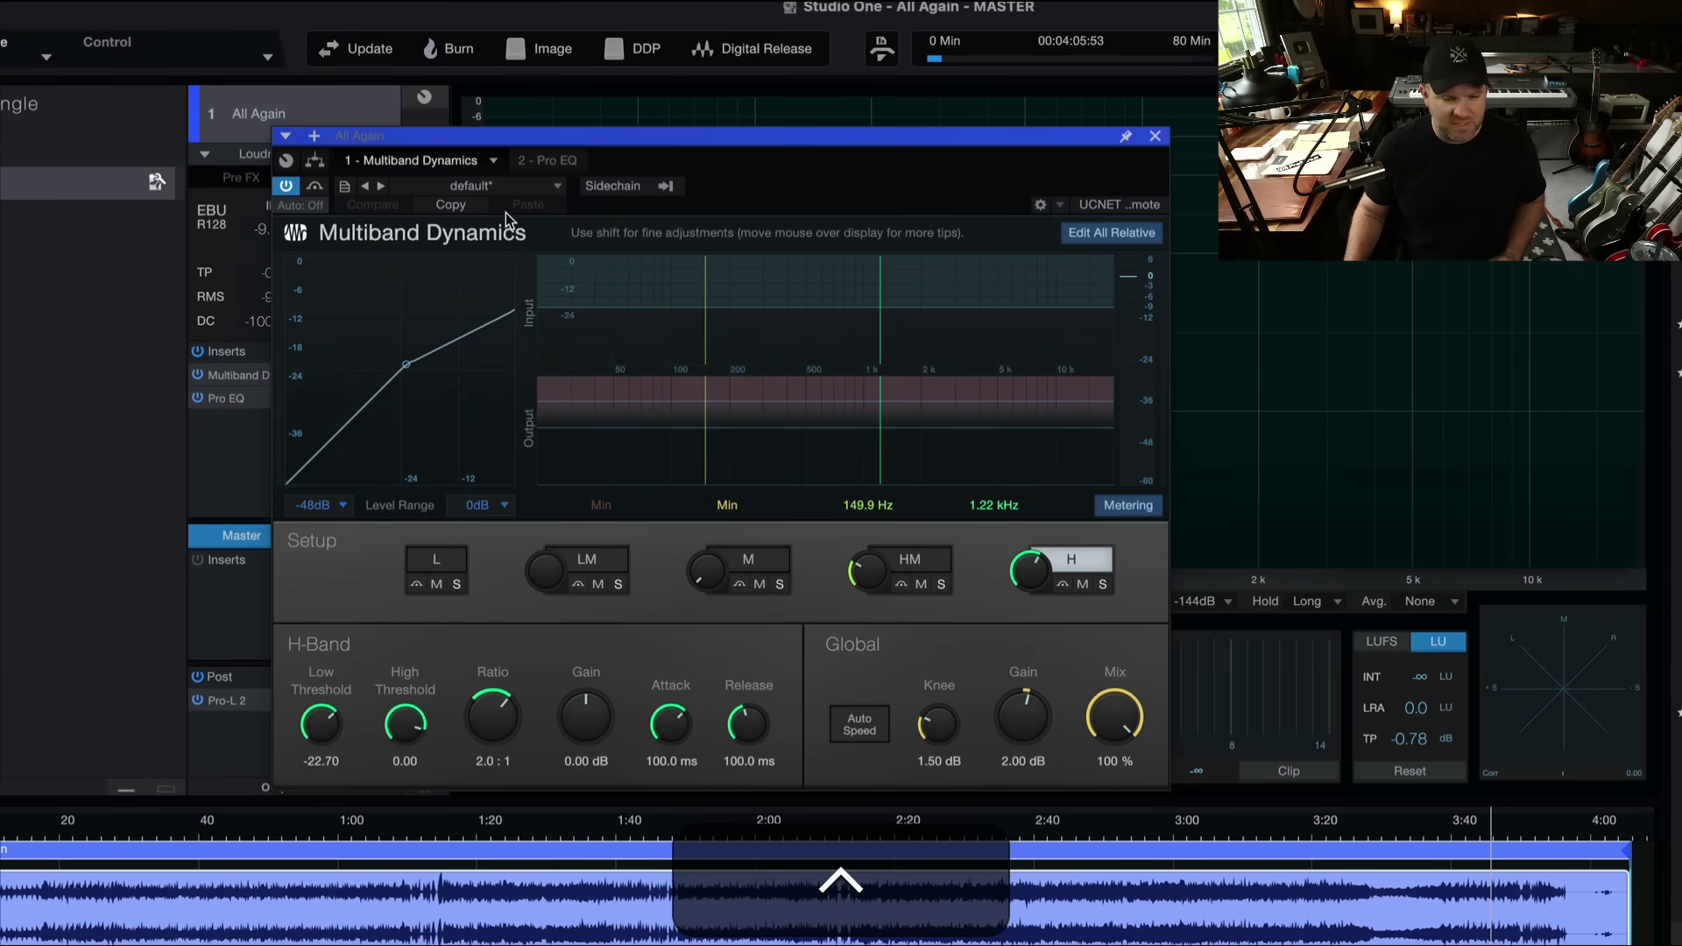
{"action": "left_click_drag", "start_coordinate": [627, 140], "coordinate": [547, 214]}
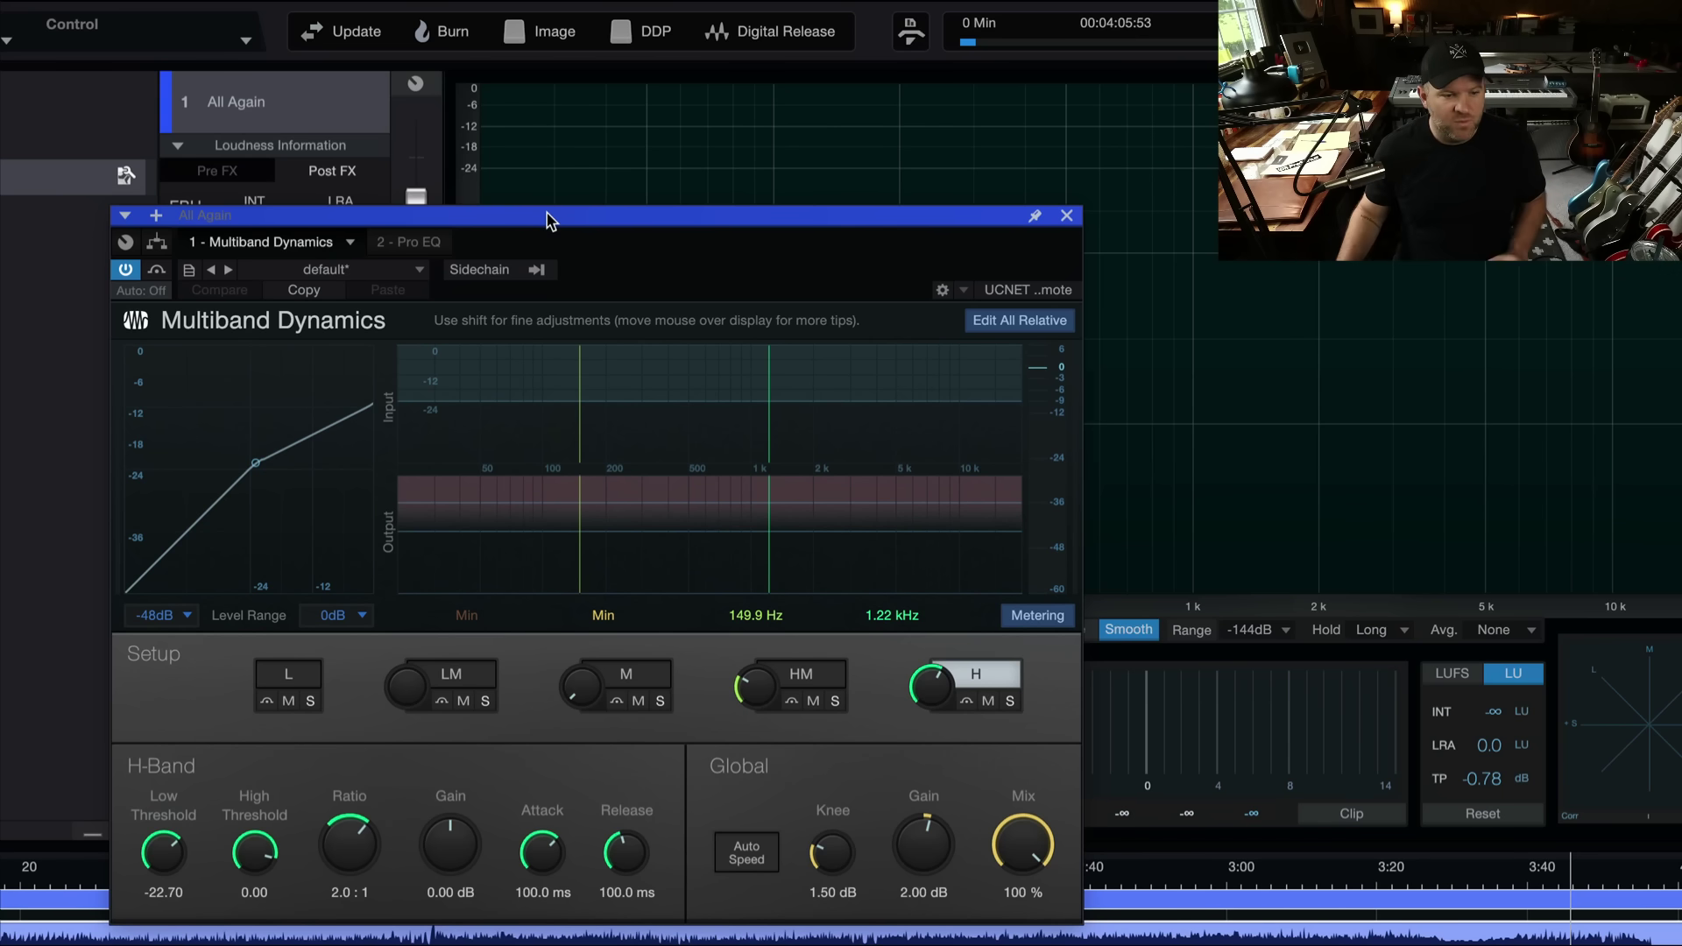
- Bring in the low-mid band at 32.2 Hz and the mid band at 64.3 Hz
{"action": "left_click_drag", "start_coordinate": [535, 219], "coordinate": [560, 137]}
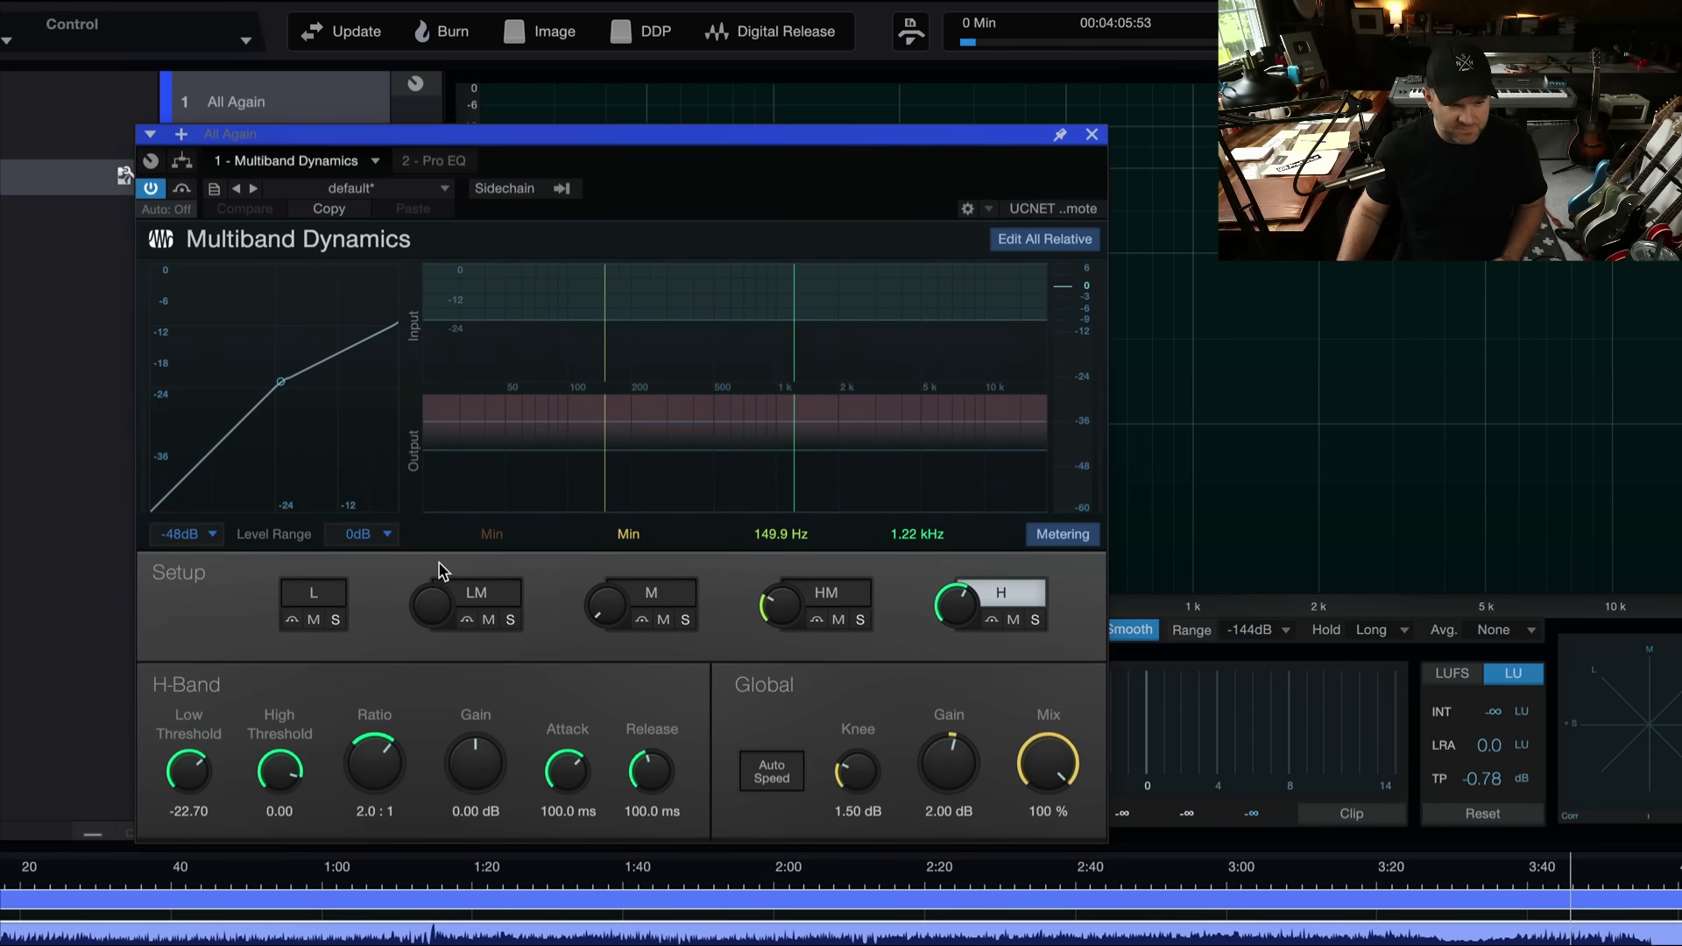
{"action": "left_click_drag", "start_coordinate": [602, 612], "coordinate": [602, 597]}
{"action": "left_click_drag", "start_coordinate": [450, 607], "coordinate": [450, 596]}
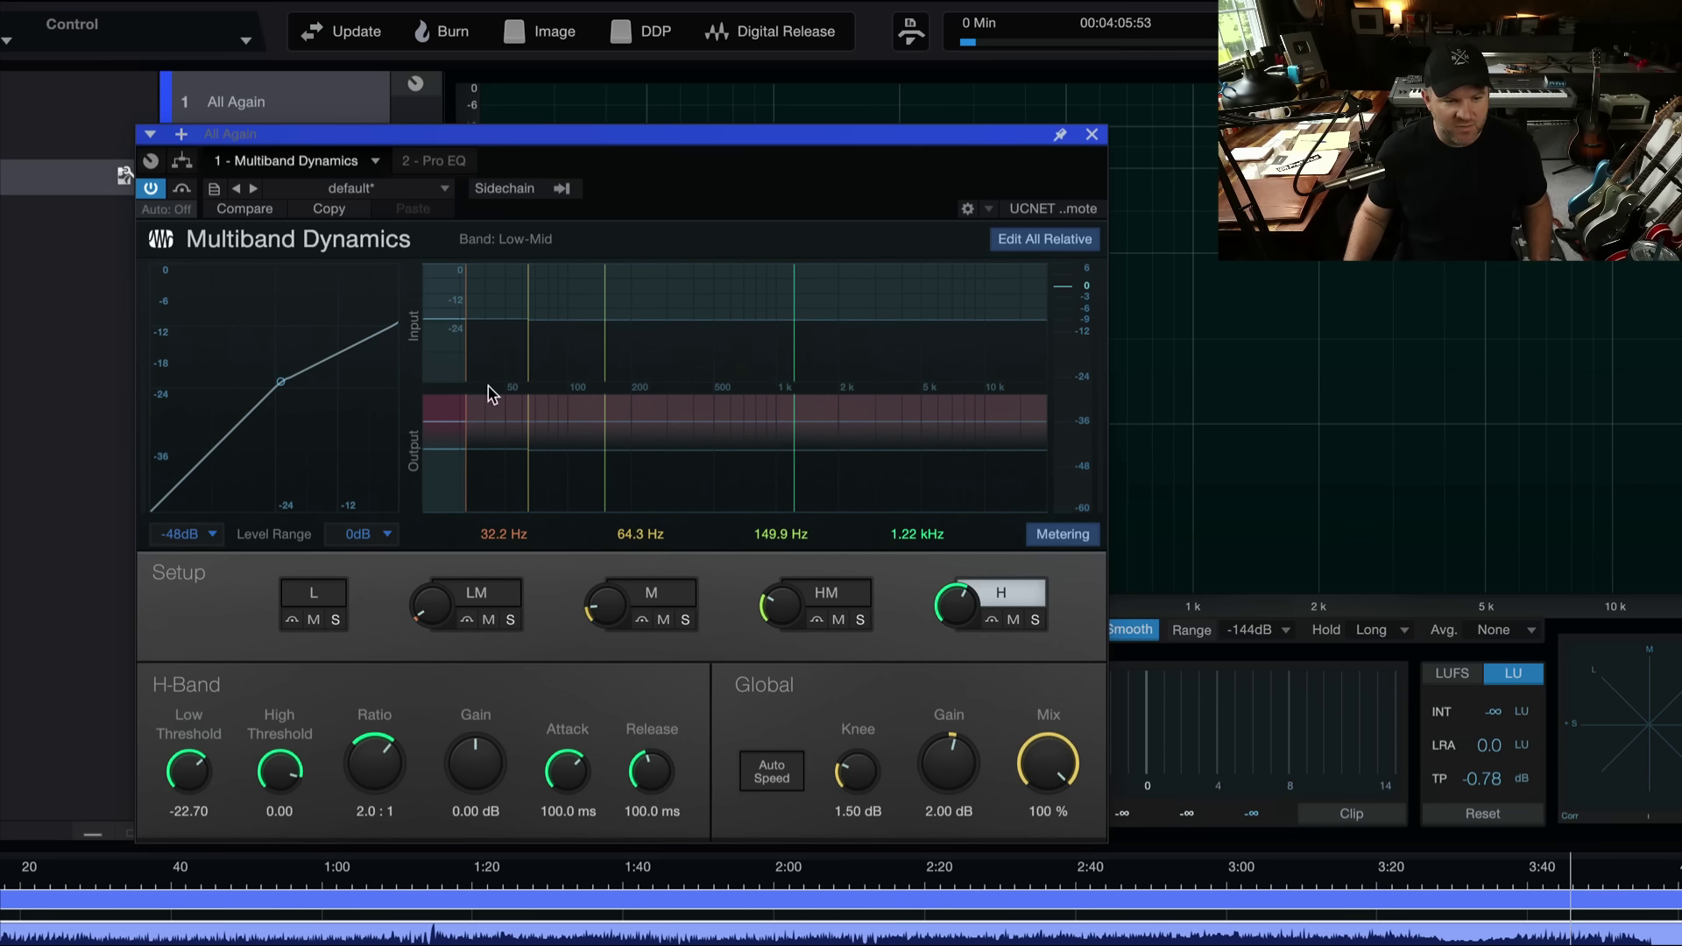
- Turn off the low-mid and mid bands, then inspect the mid, high-mid and high band settings
{"action": "left_click_drag", "start_coordinate": [434, 608], "coordinate": [440, 631]}
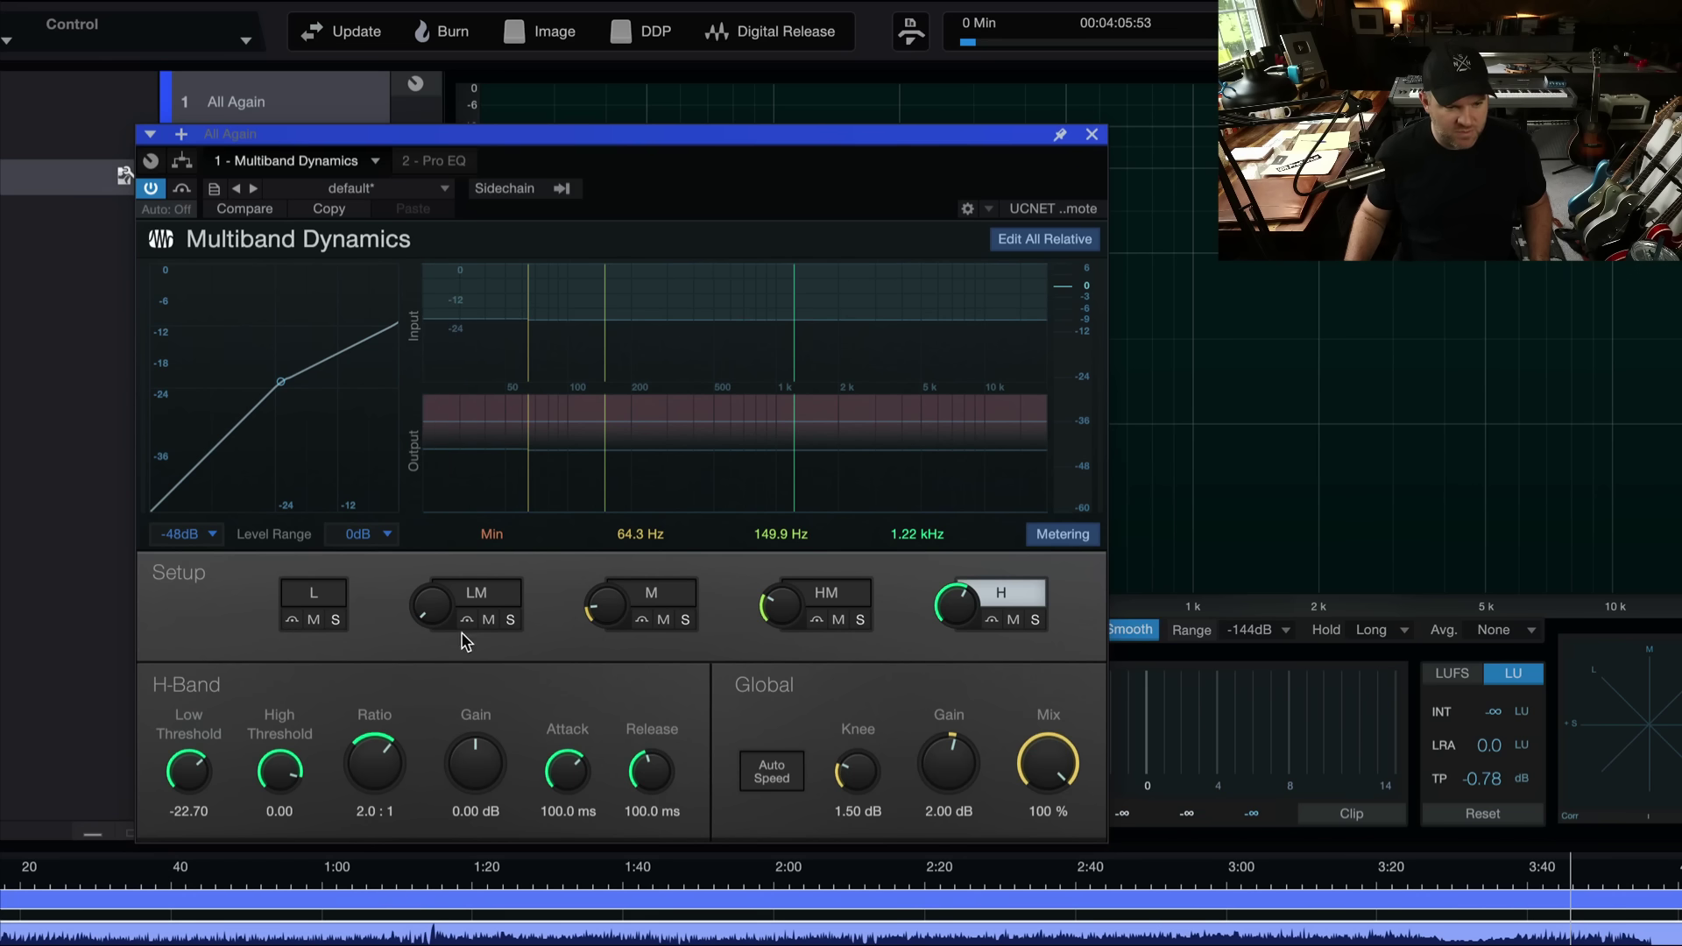
{"action": "left_click_drag", "start_coordinate": [591, 613], "coordinate": [596, 681]}
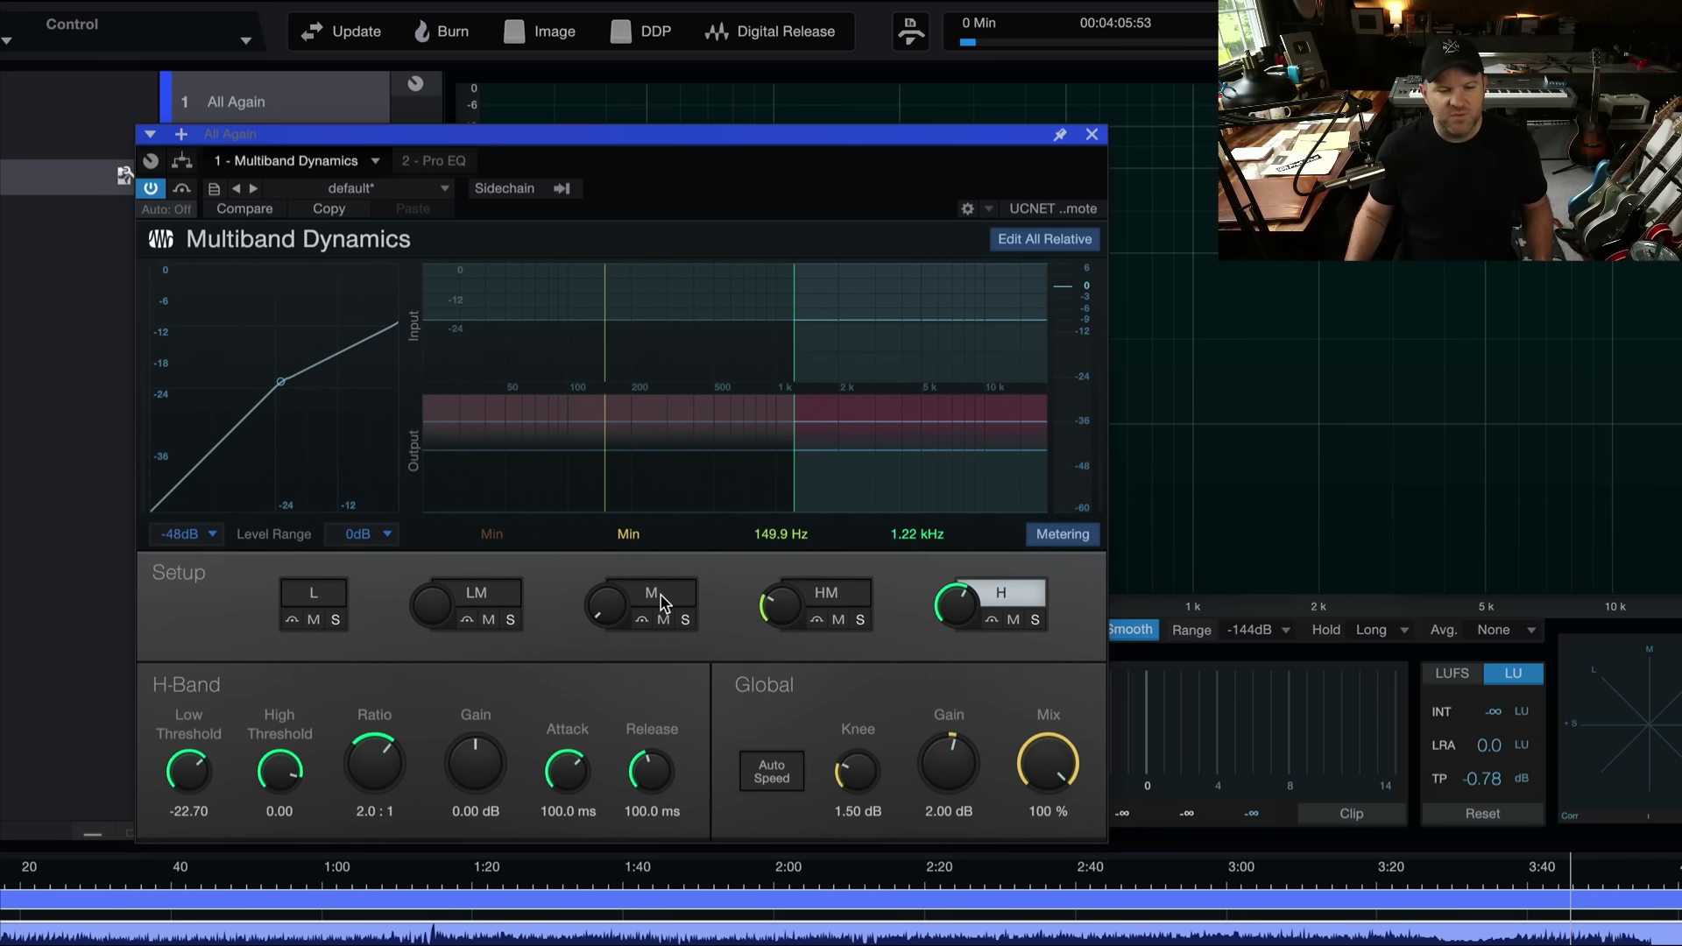
{"action": "left_click", "coordinate": [563, 485]}
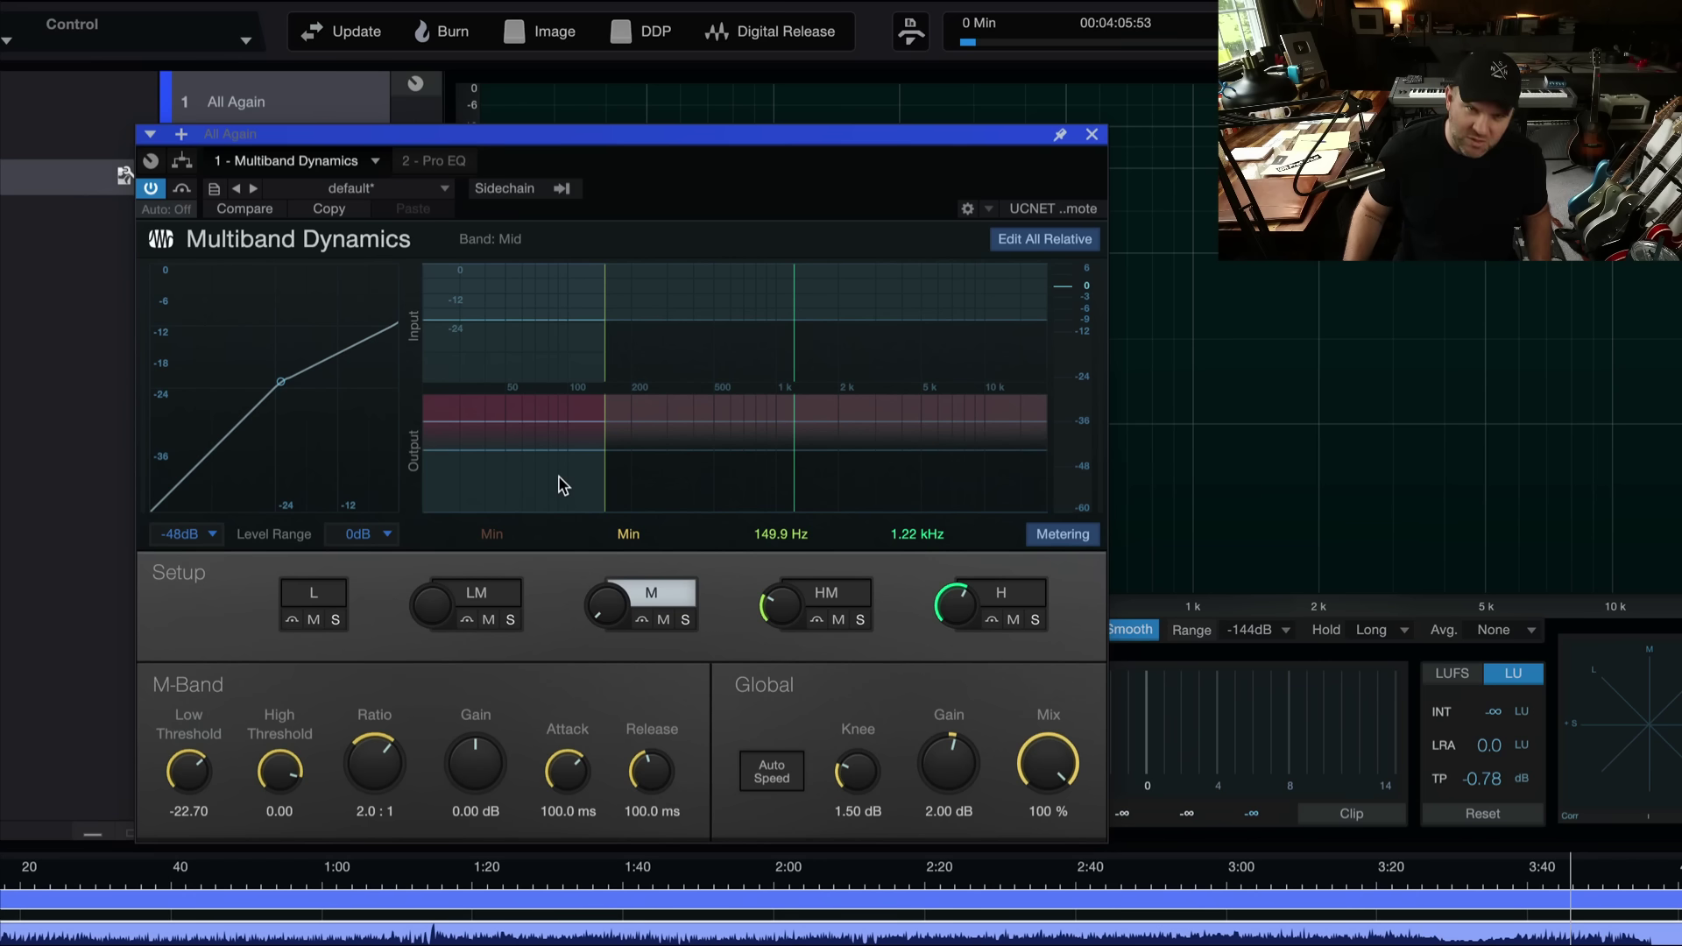
{"action": "left_click", "coordinate": [741, 479]}
{"action": "left_click", "coordinate": [872, 489]}
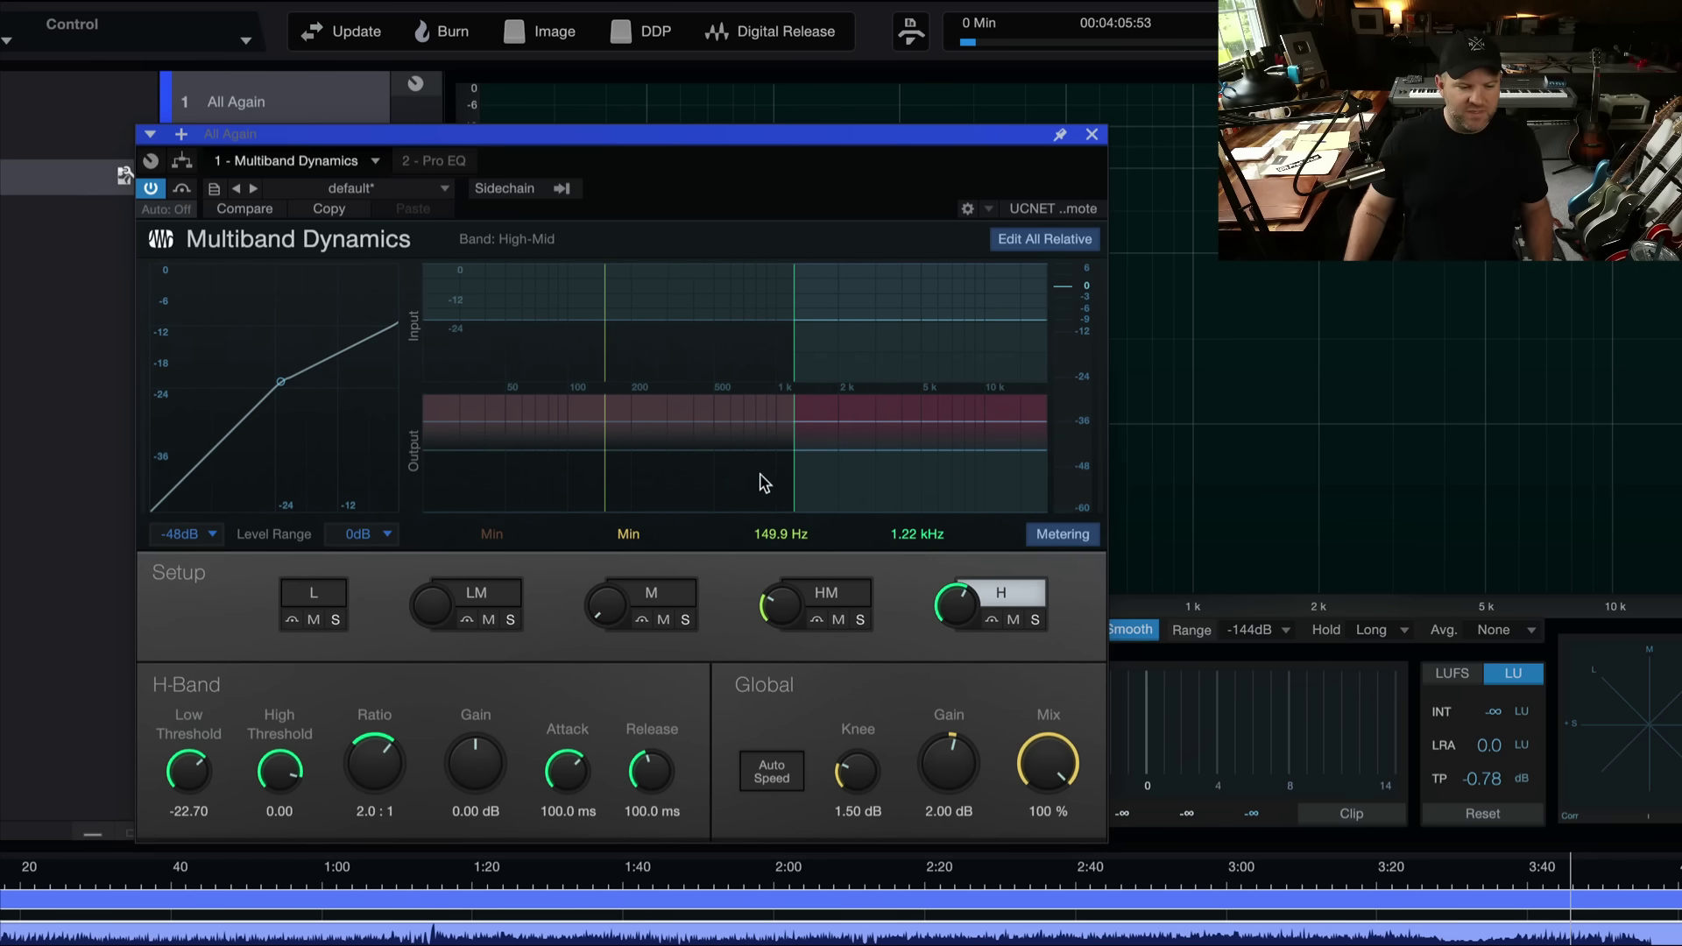
{"action": "left_click", "coordinate": [570, 488]}
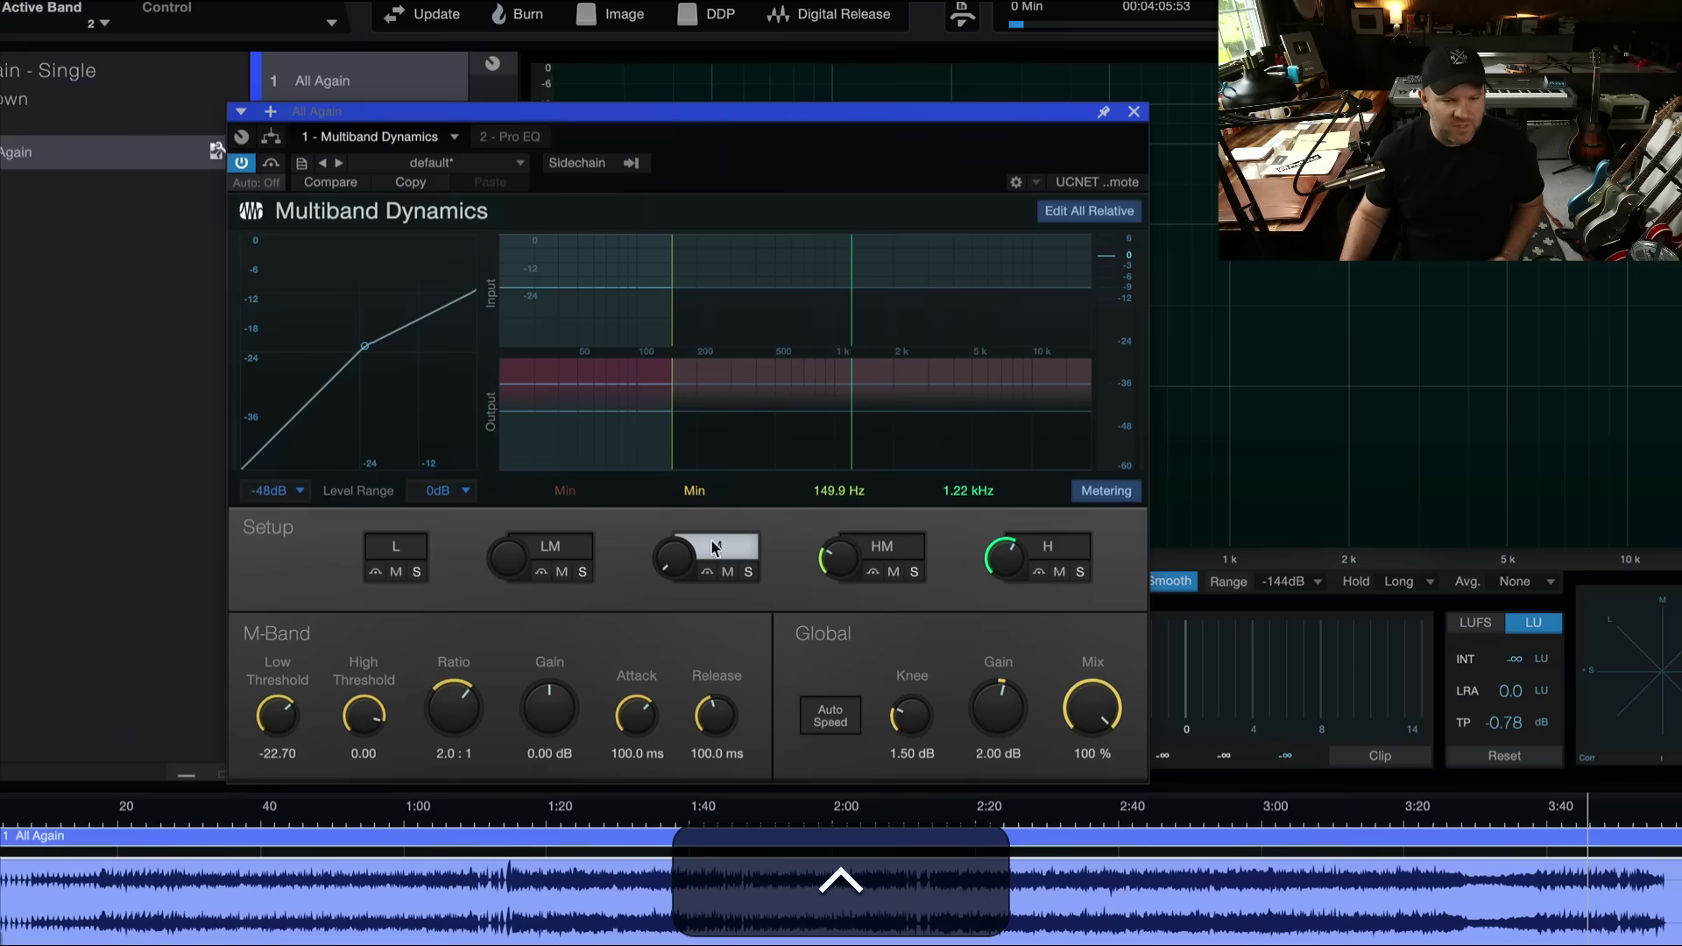
- Raise the high-mid band's ratio, then return the mid band's ratio to 2.0:1
{"action": "left_click", "coordinate": [1163, 167]}
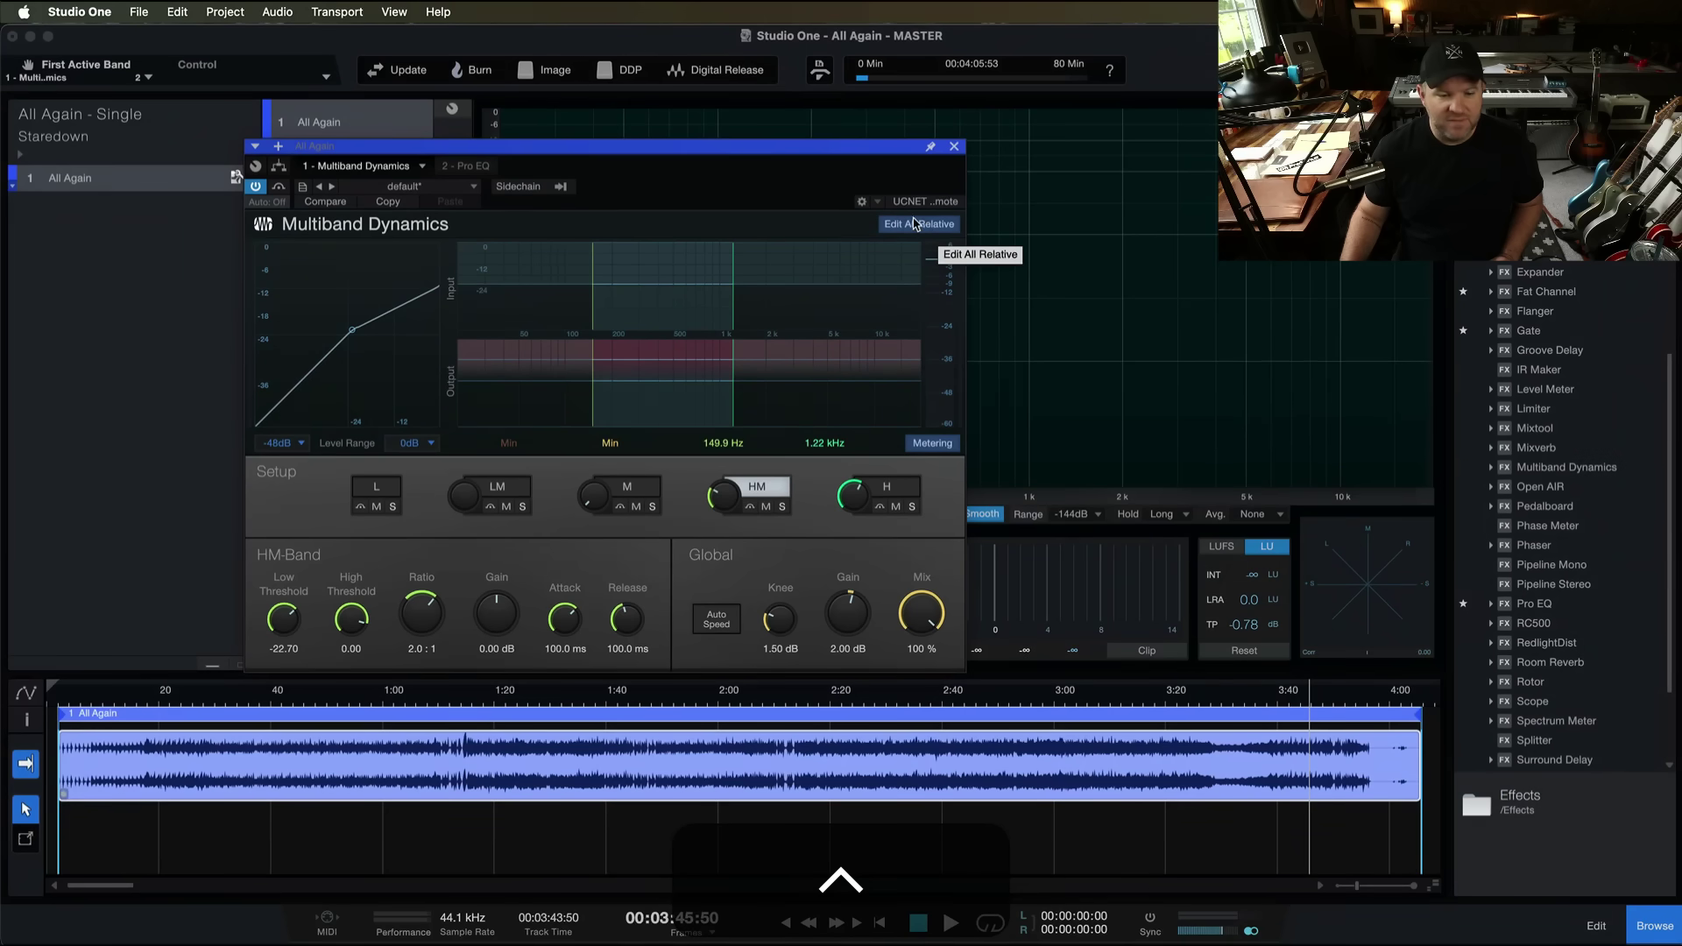
{"action": "left_click_drag", "start_coordinate": [430, 615], "coordinate": [430, 606]}
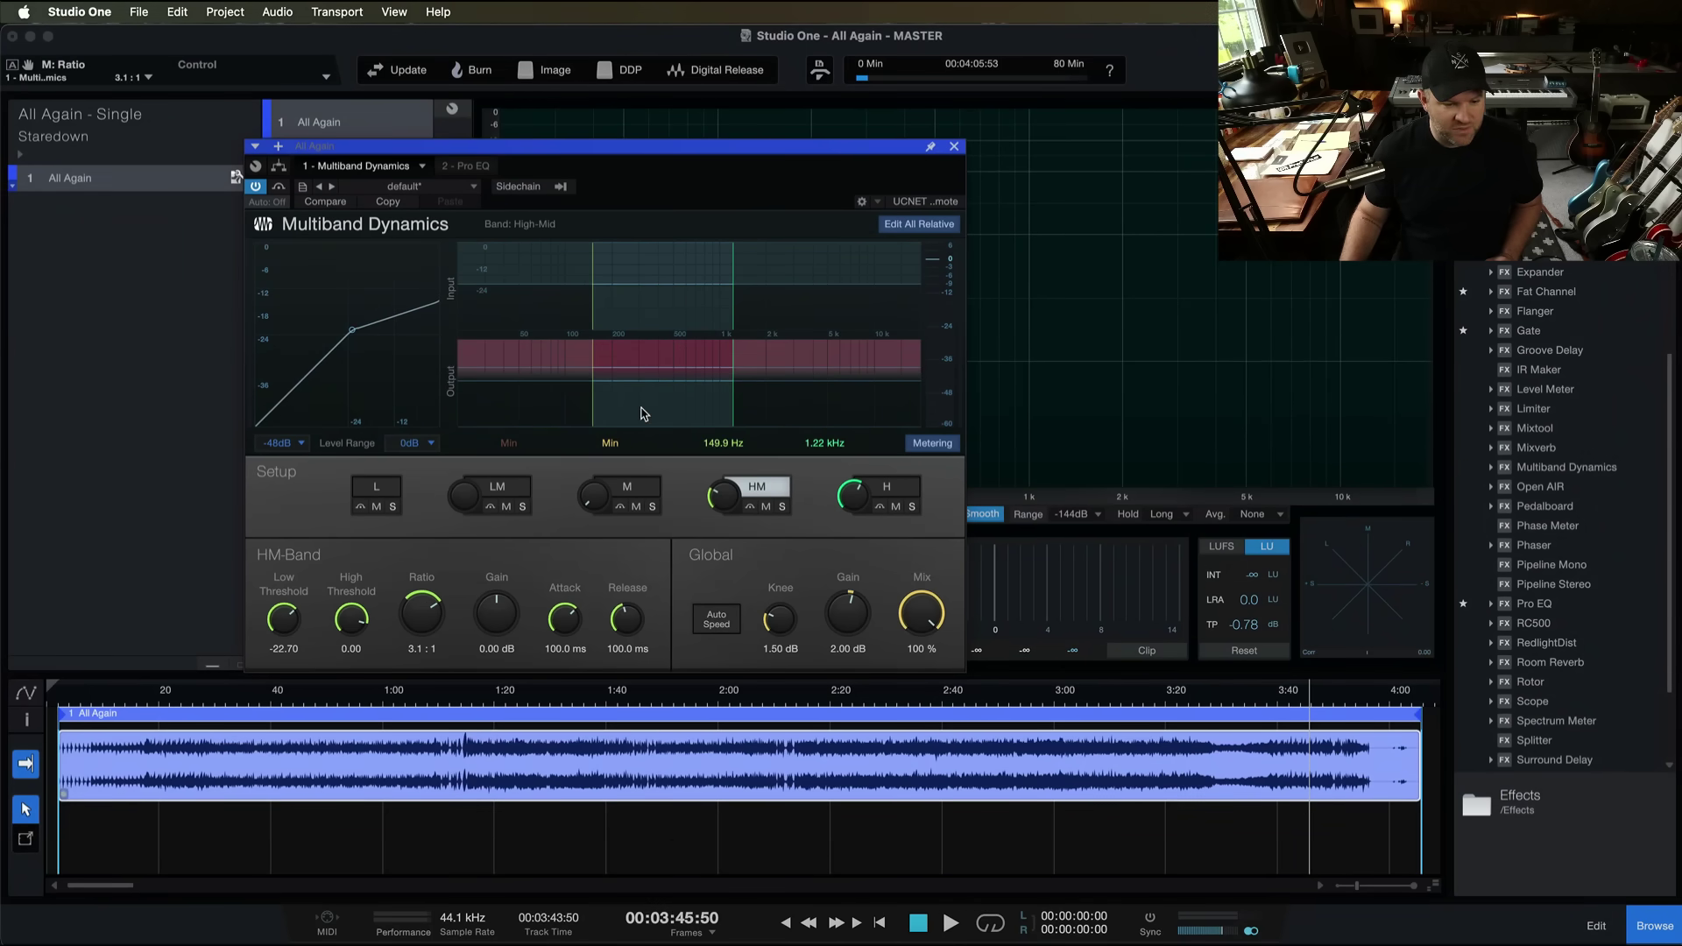
{"action": "left_click", "coordinate": [828, 418]}
{"action": "left_click", "coordinate": [599, 418]}
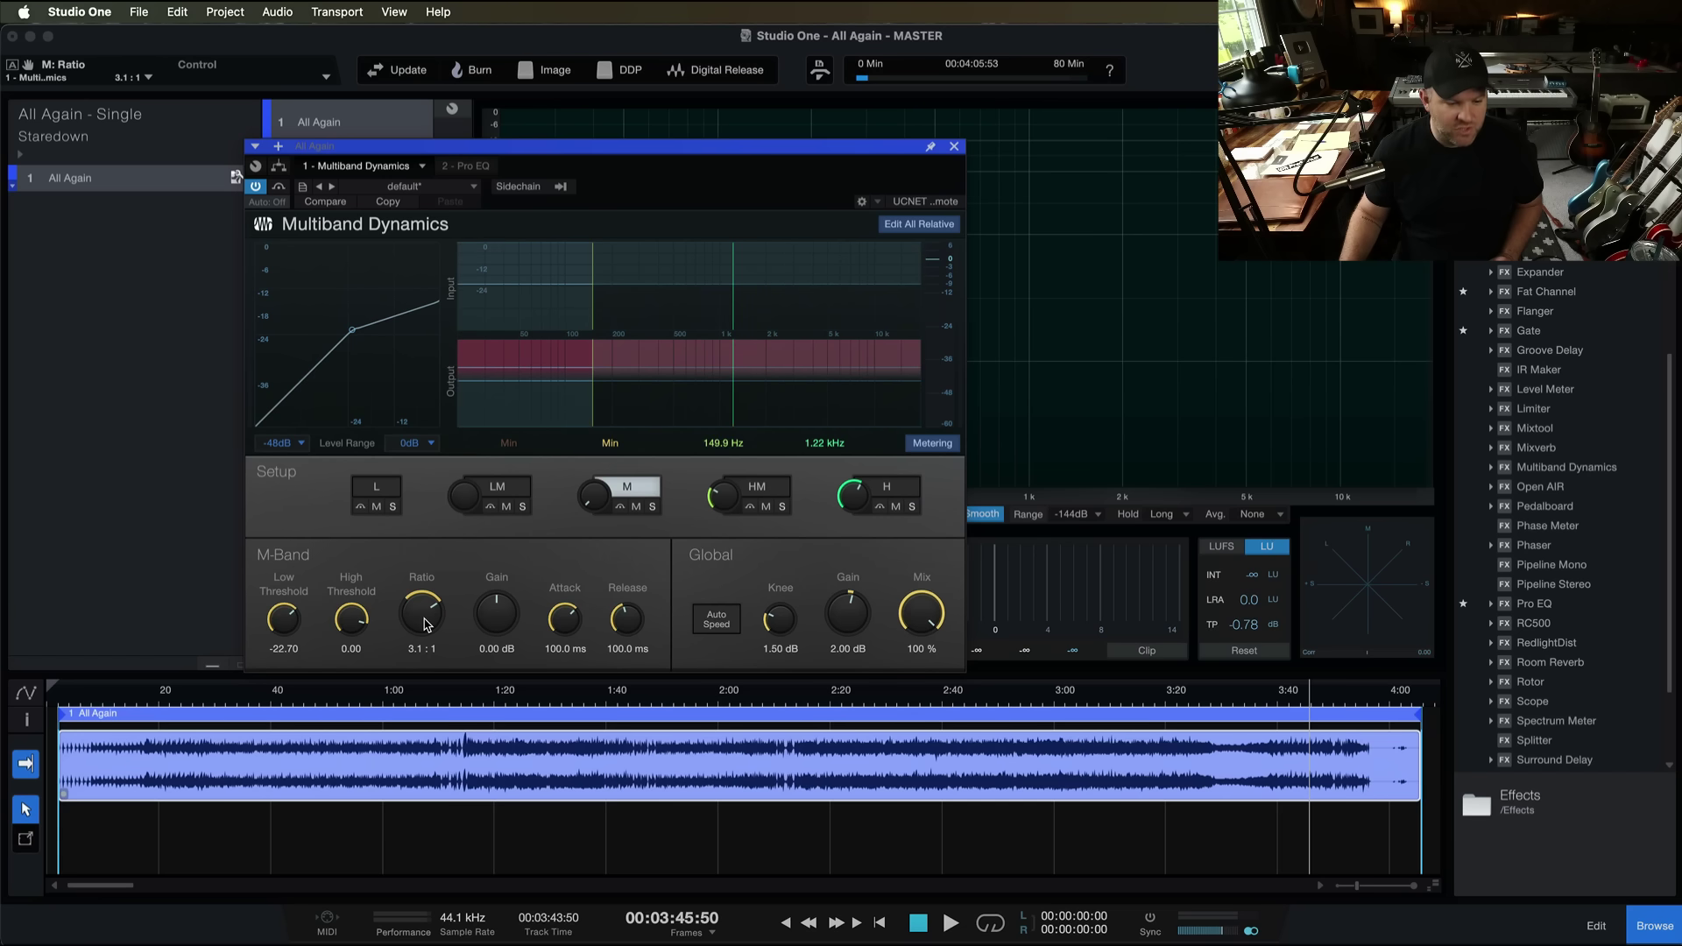
{"action": "left_click_drag", "start_coordinate": [426, 625], "coordinate": [429, 636]}
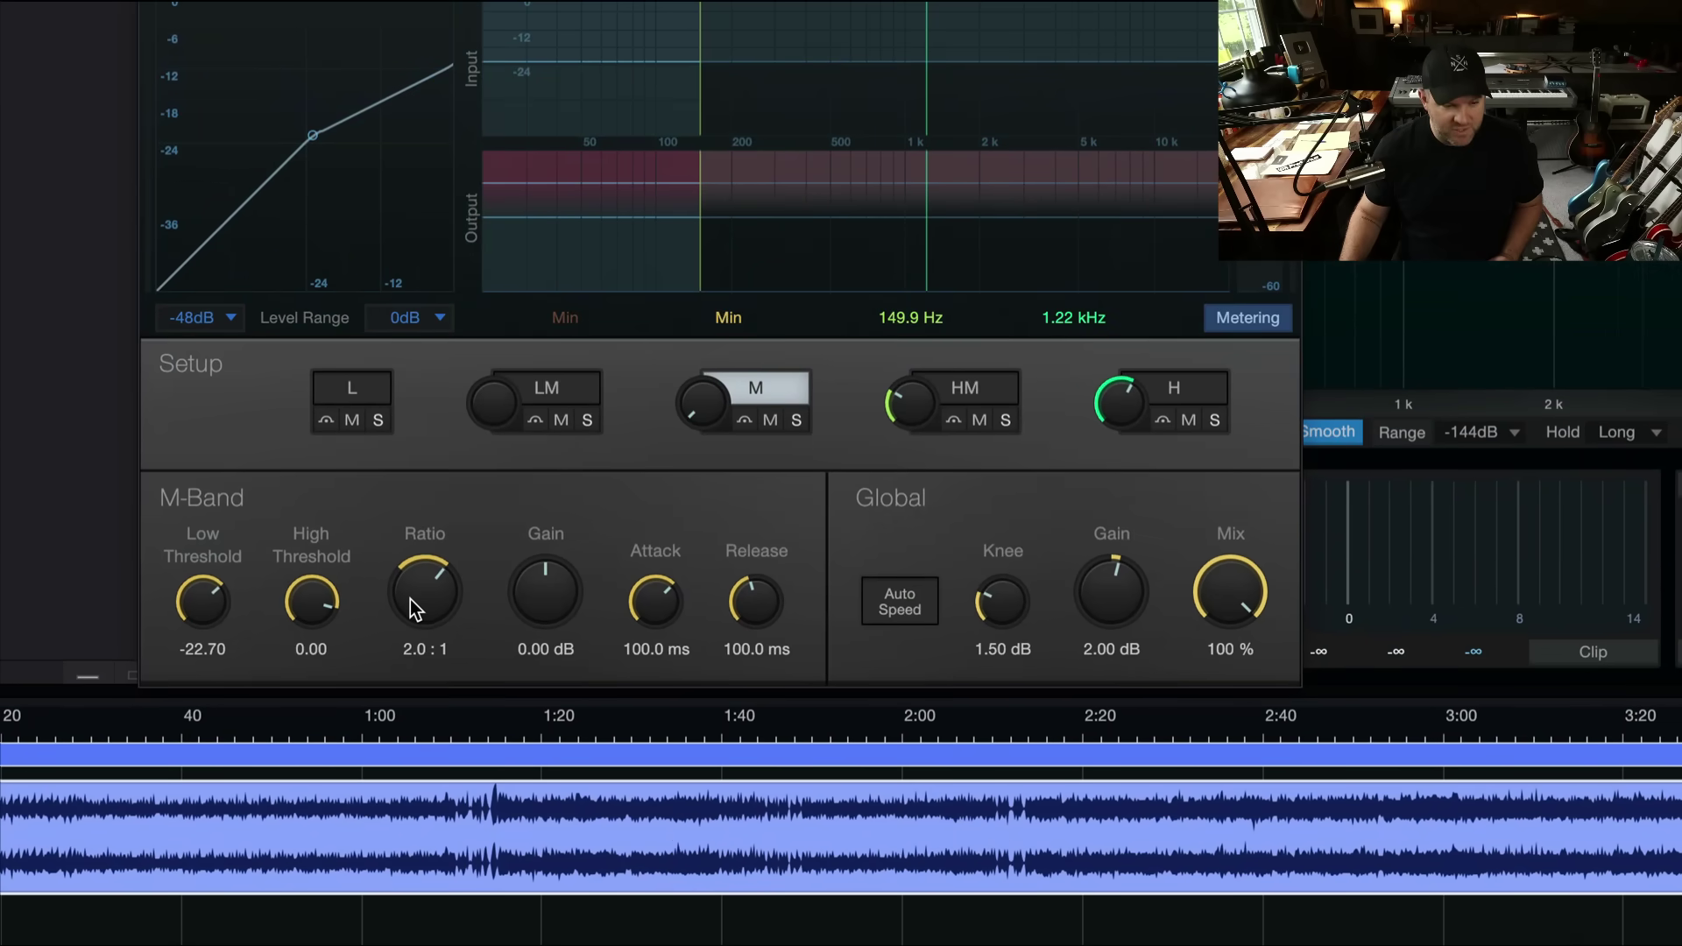
- Raise the mid band's low threshold to -19.46, comparing before and after with undo and redo
{"action": "left_click_drag", "start_coordinate": [199, 603], "coordinate": [203, 600]}
{"action": "key", "text": "super+z"}
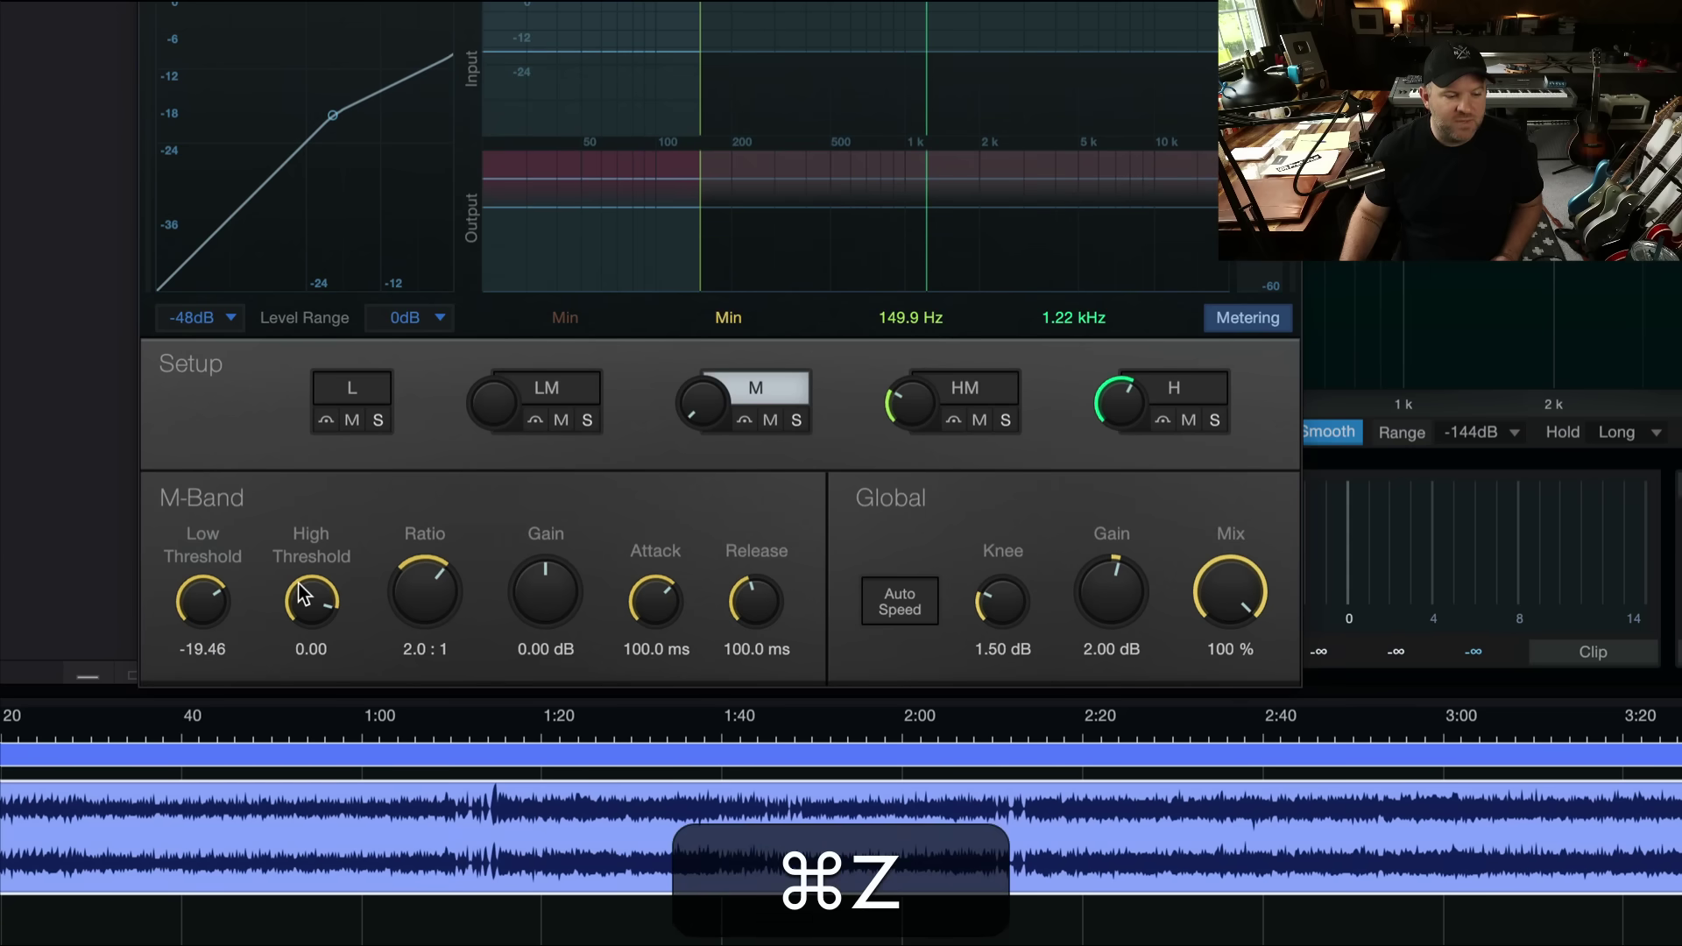
{"action": "key", "text": "shift+super+z"}
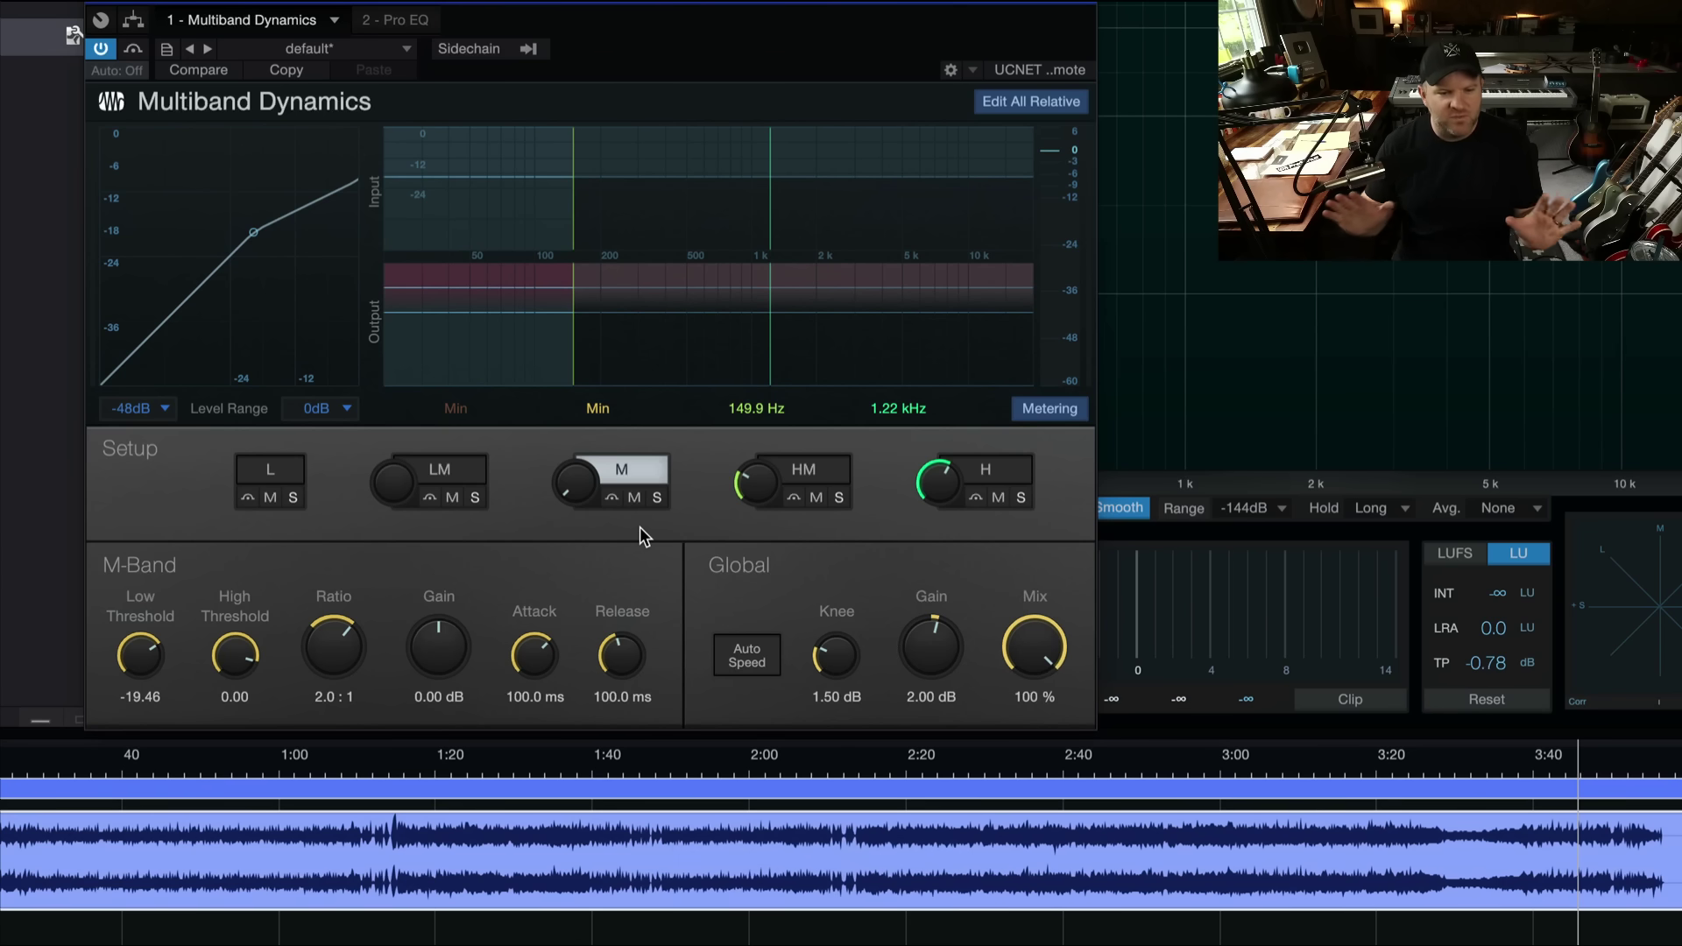
- Solo the mid band and play the master from around 3:37 to hear it alone
{"action": "left_click", "coordinate": [657, 496]}
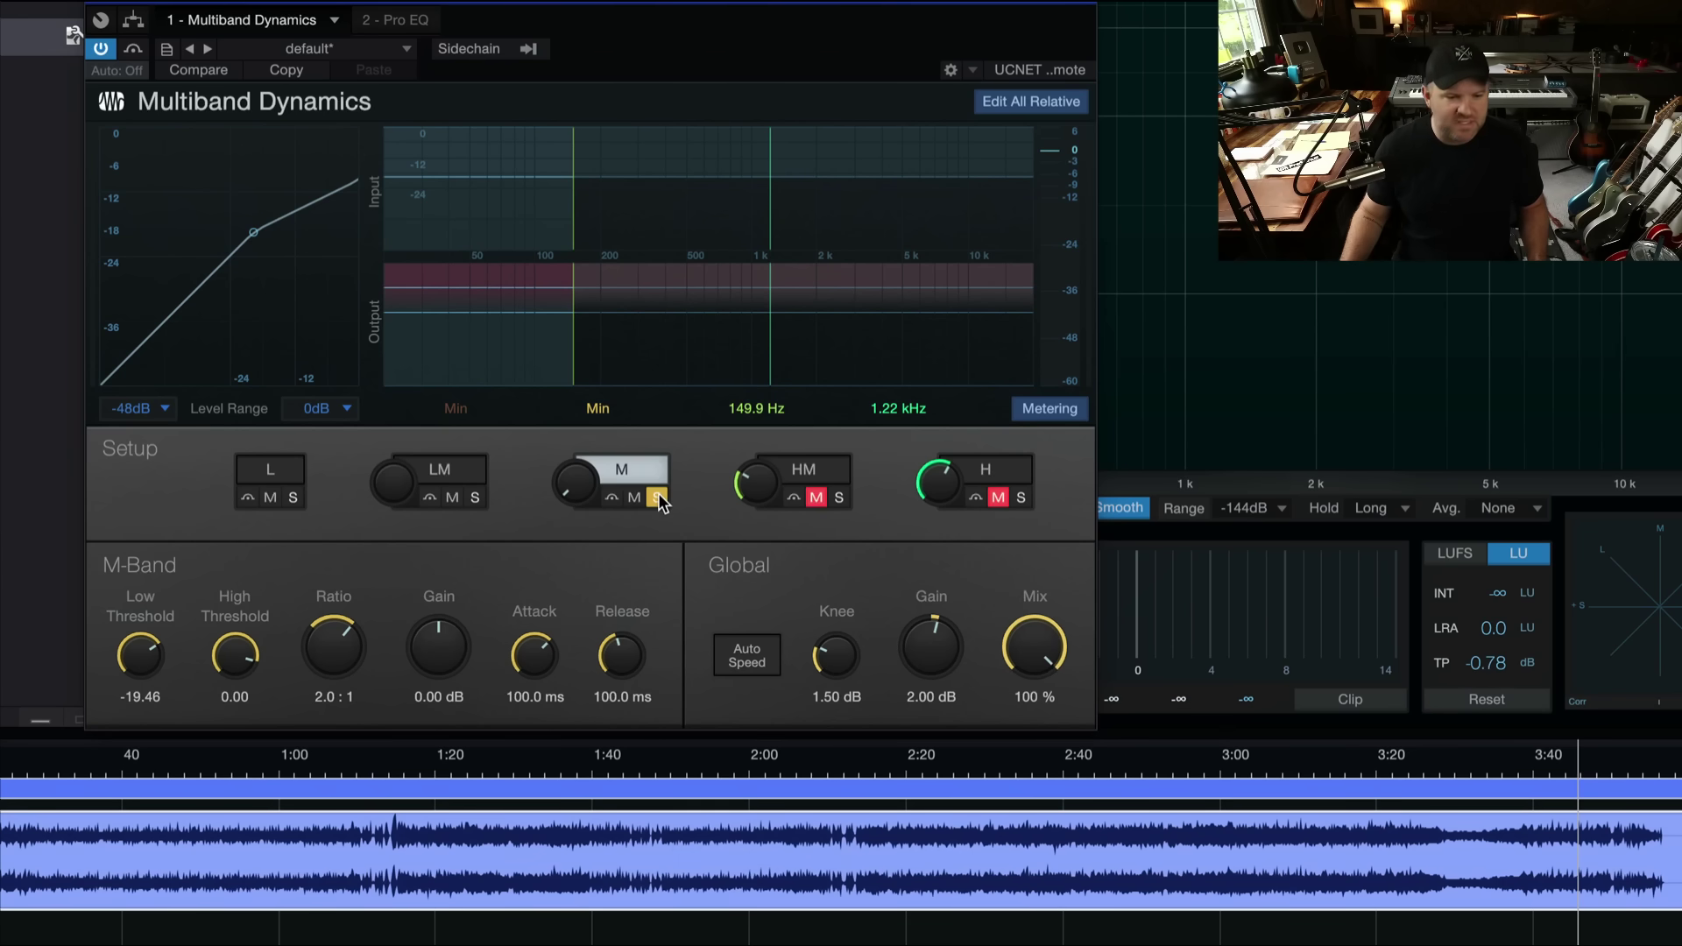
{"action": "left_click", "coordinate": [838, 496]}
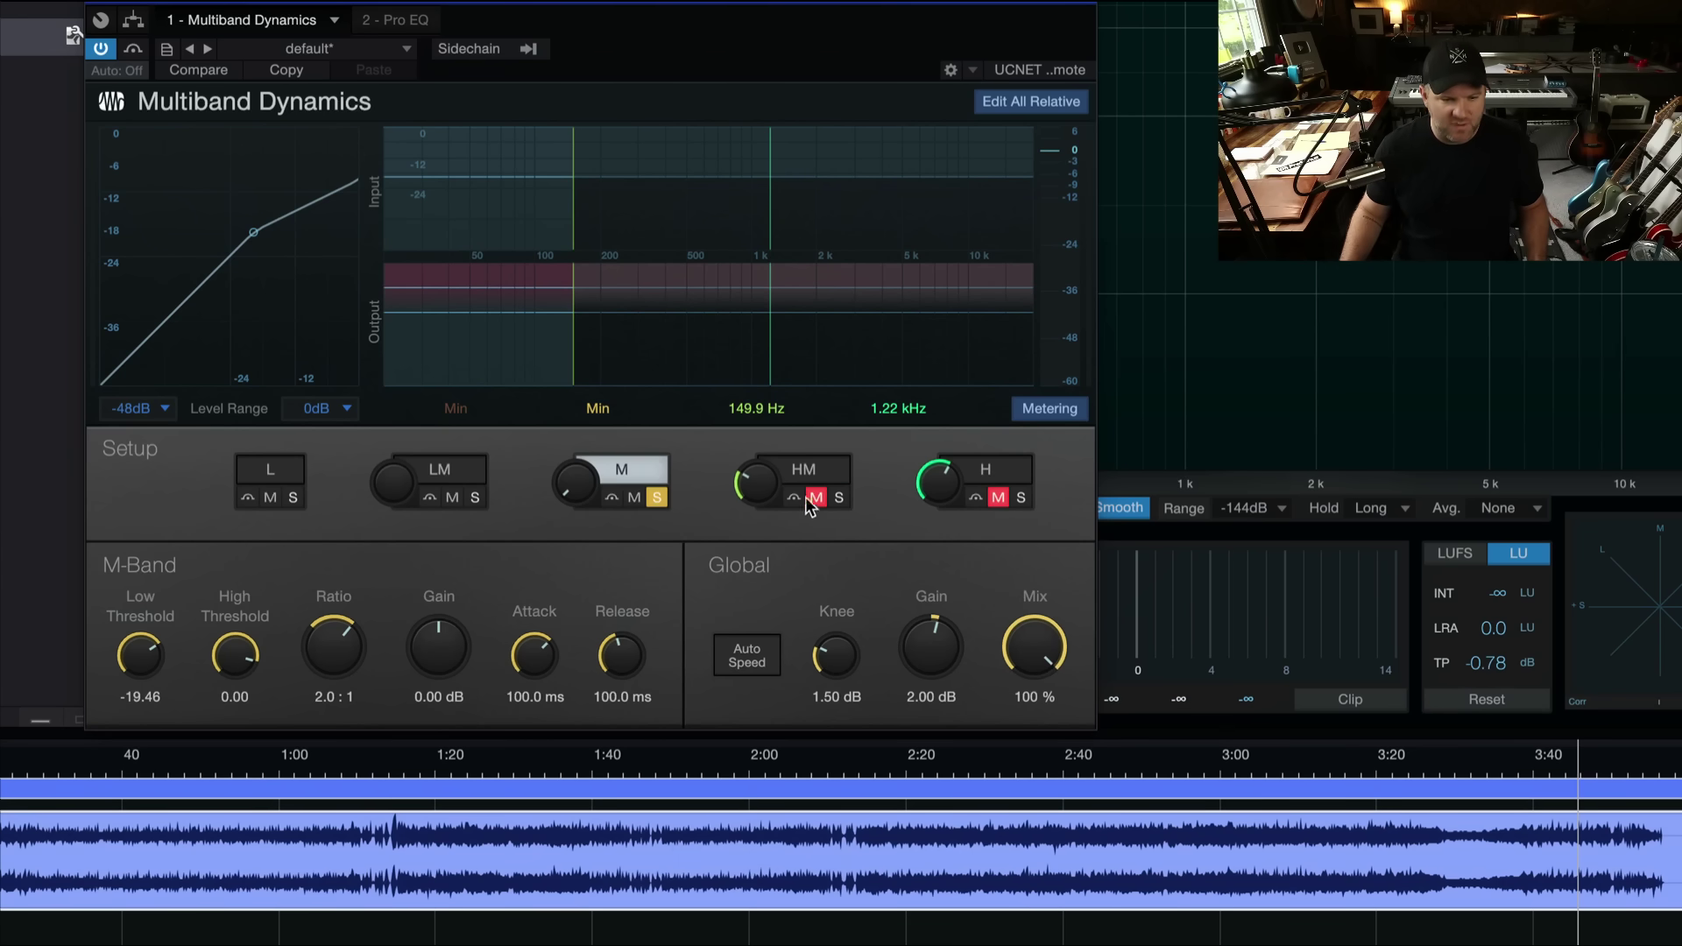
{"action": "left_click", "coordinate": [659, 498]}
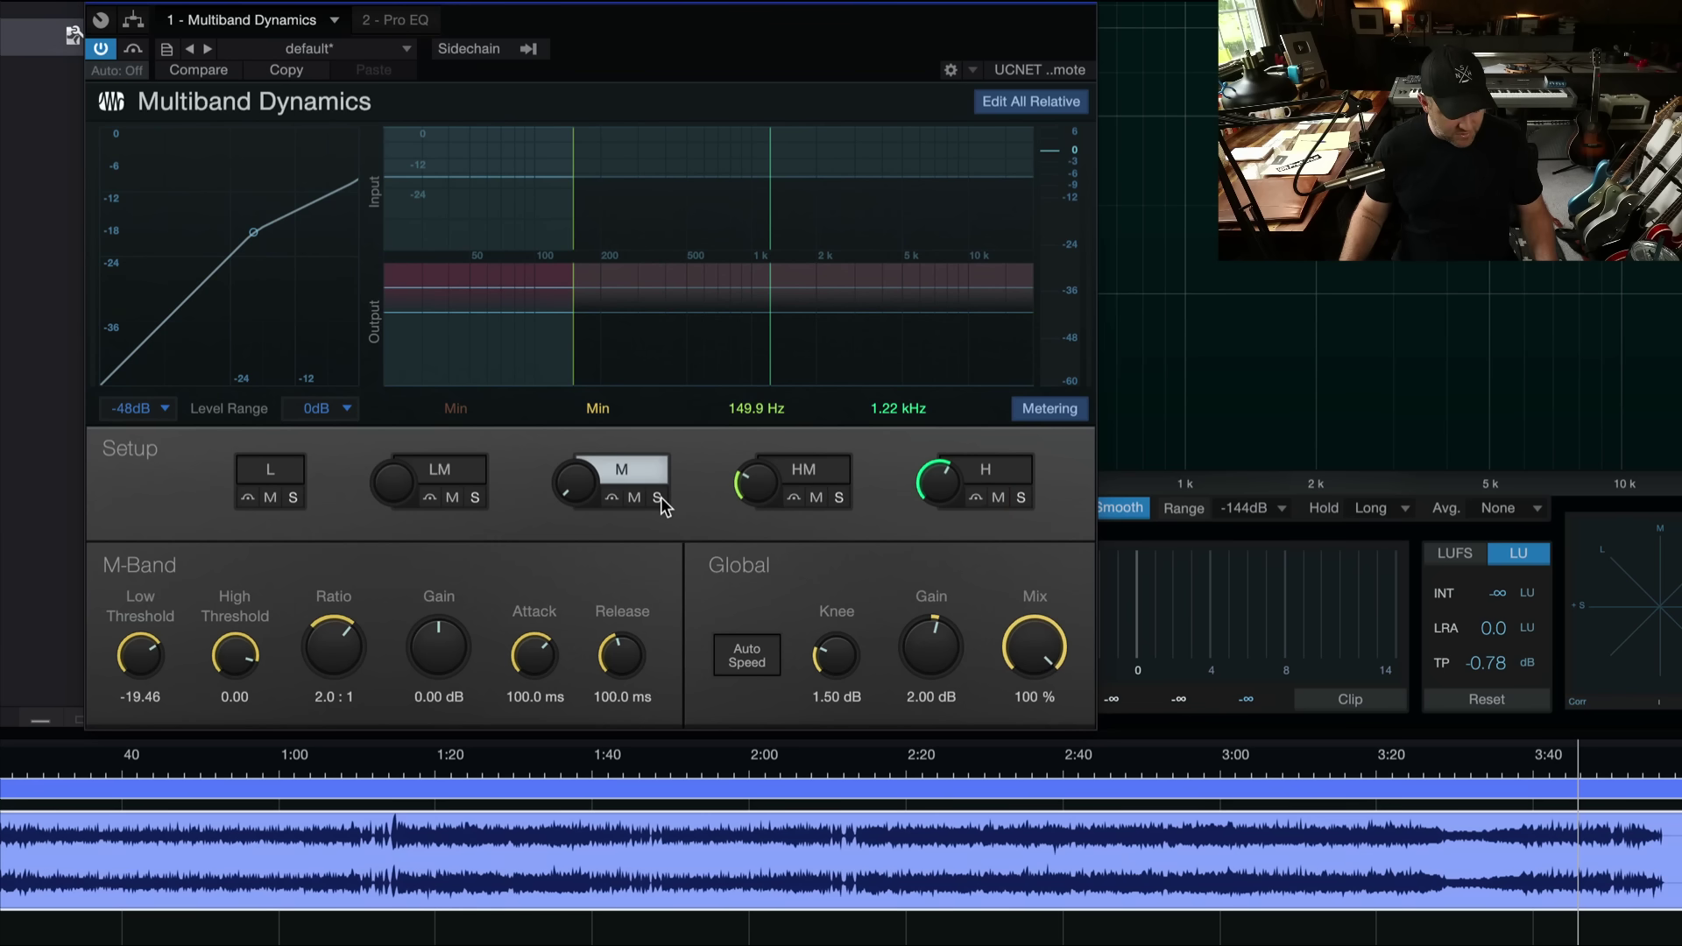
{"action": "key", "text": "space"}
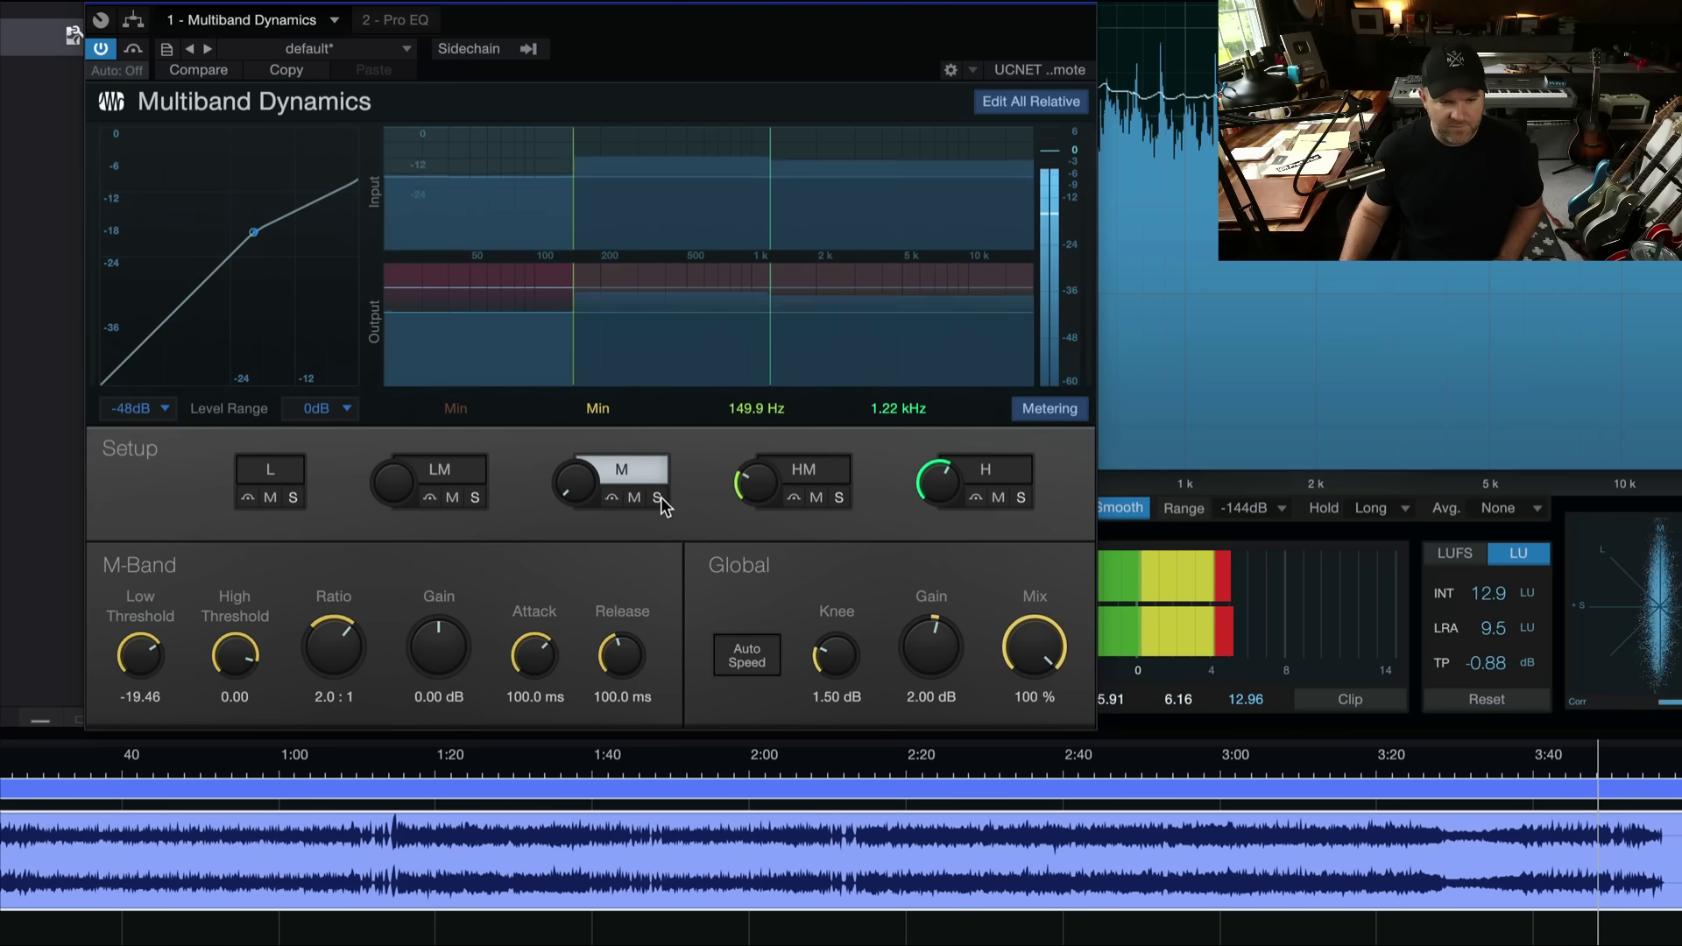
{"action": "left_click", "coordinate": [659, 498]}
{"action": "key", "text": "space"}
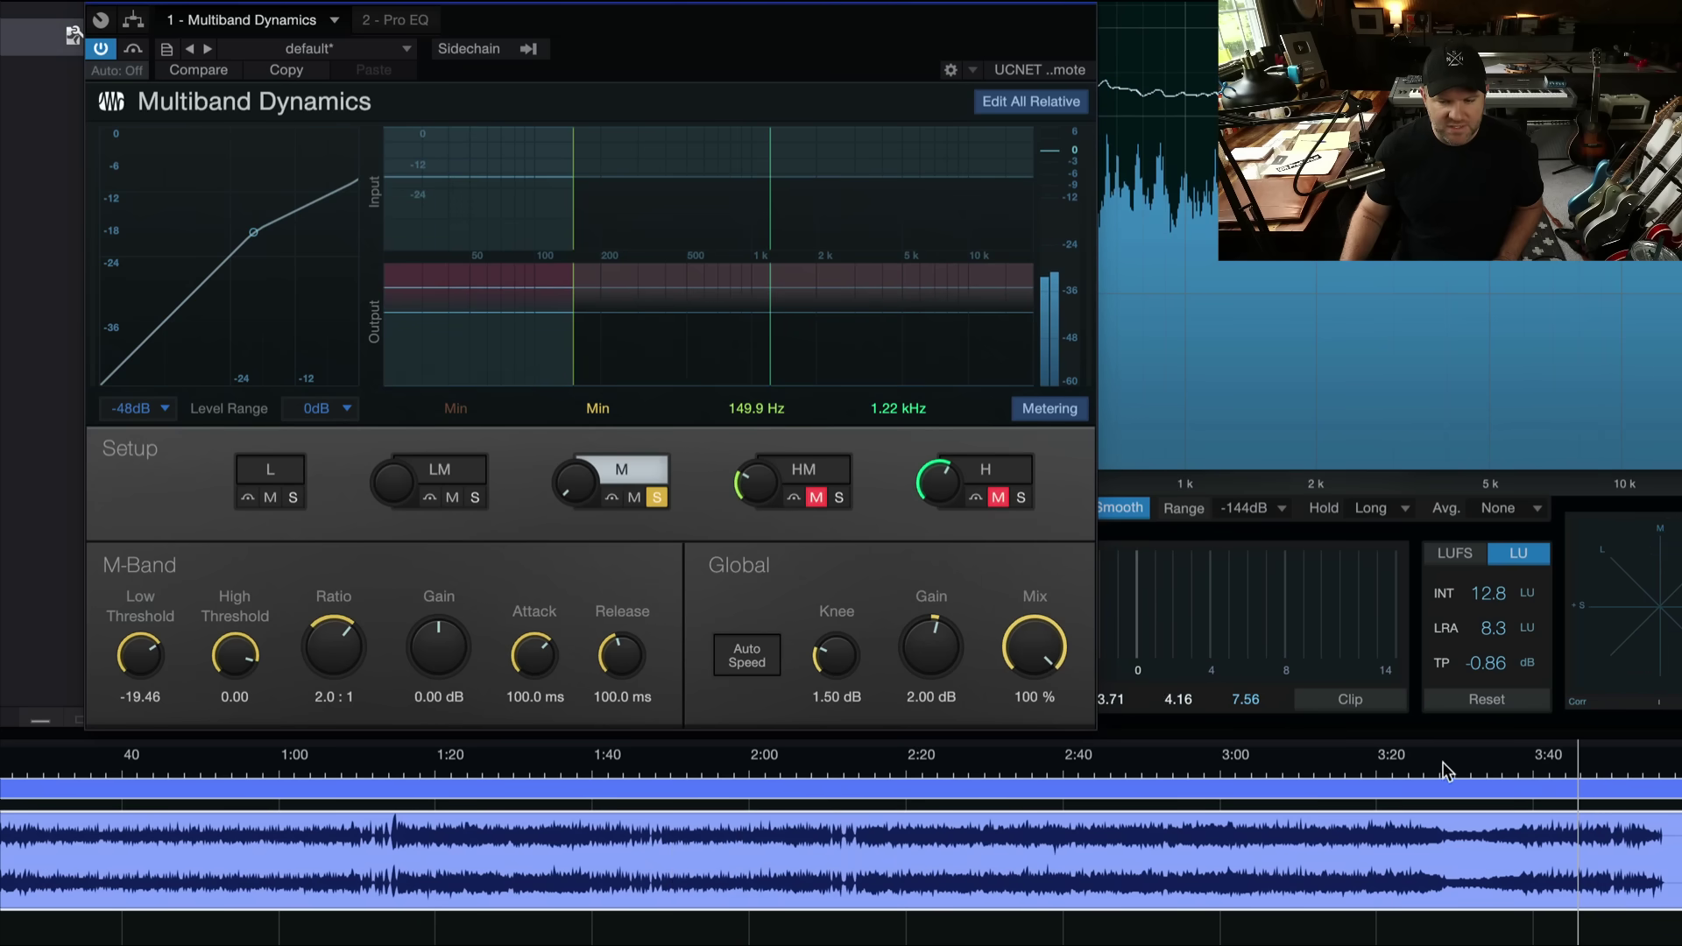
{"action": "left_click", "coordinate": [1521, 766]}
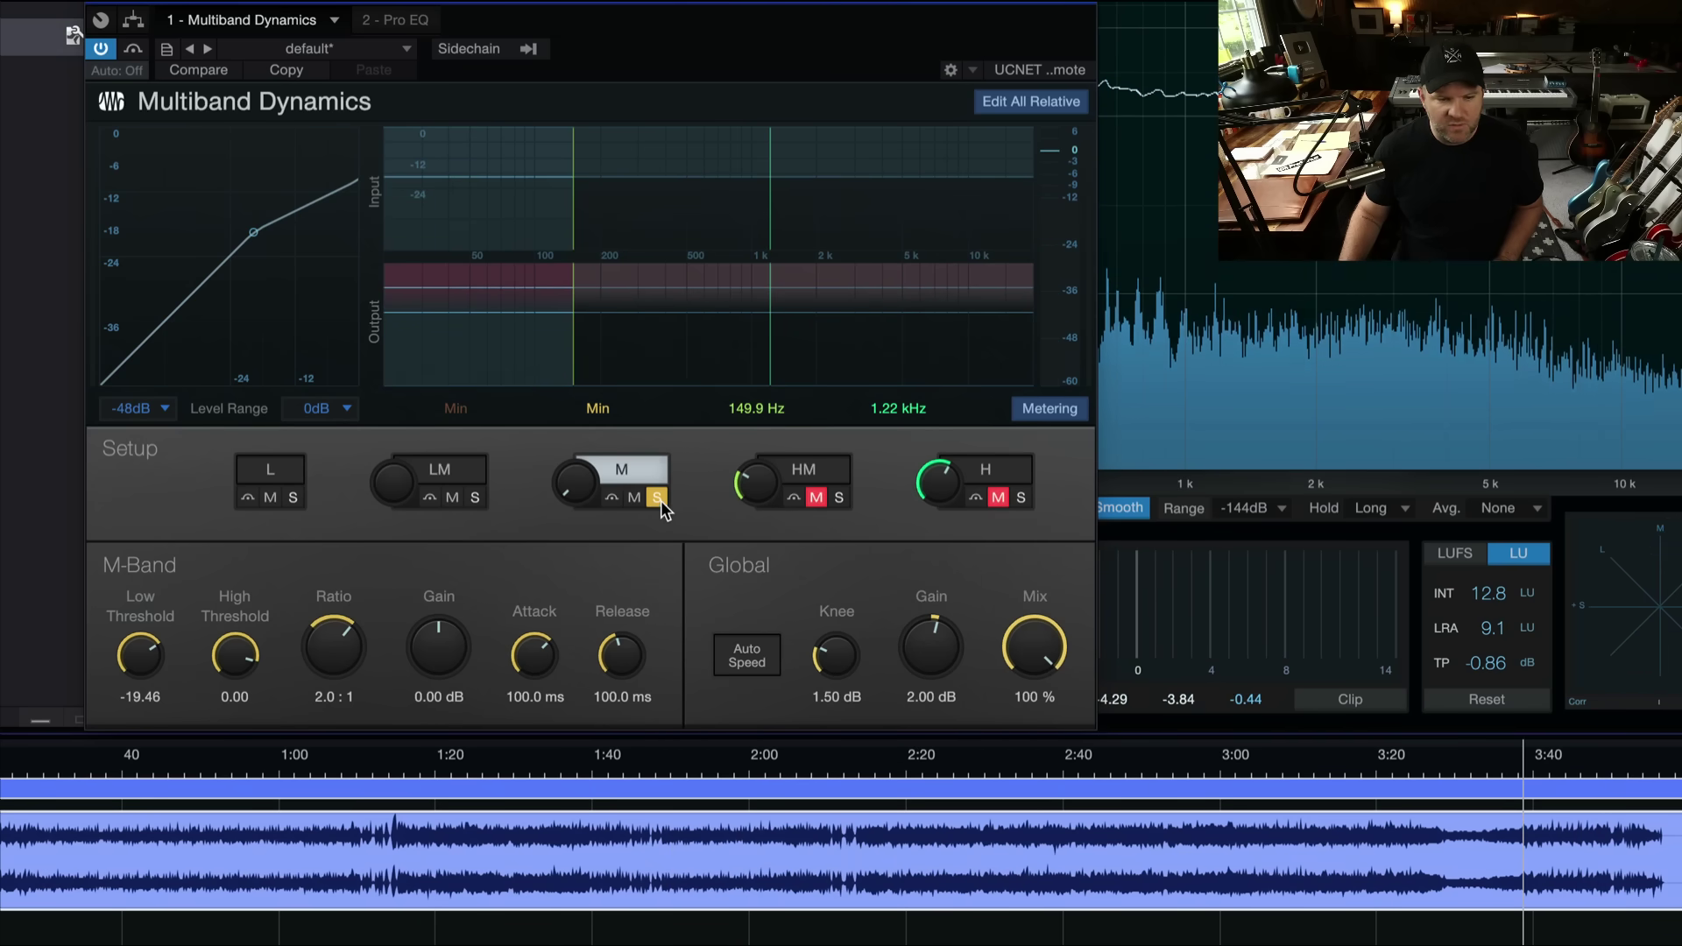
{"action": "key", "text": "space"}
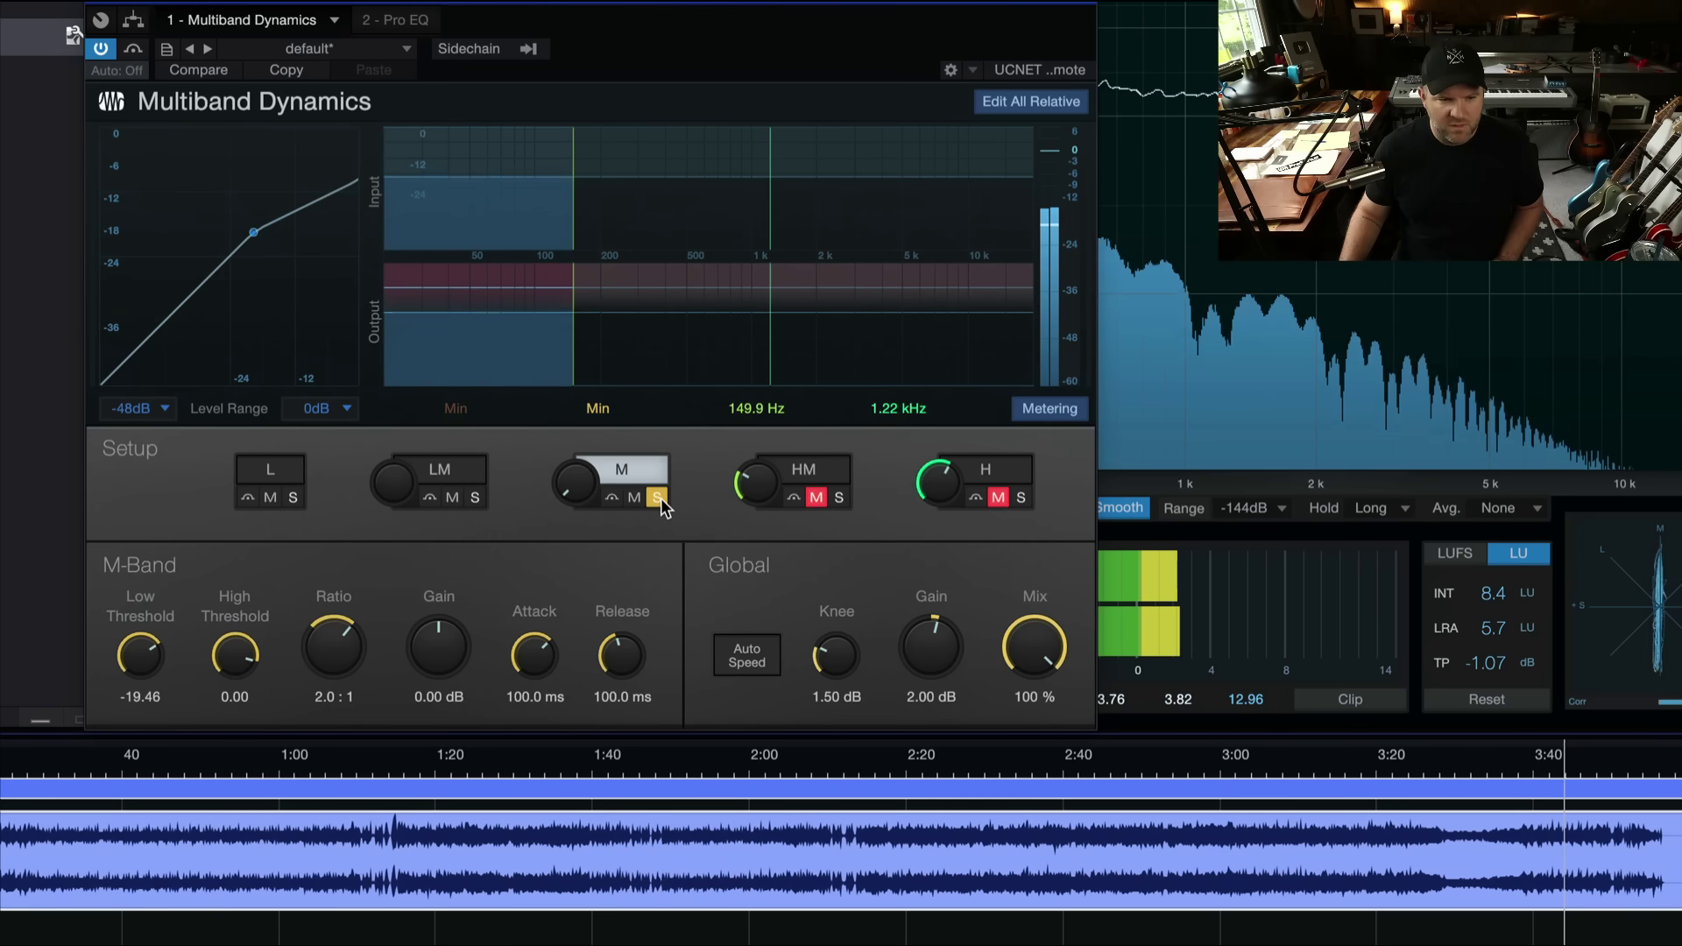
{"action": "key", "text": "space"}
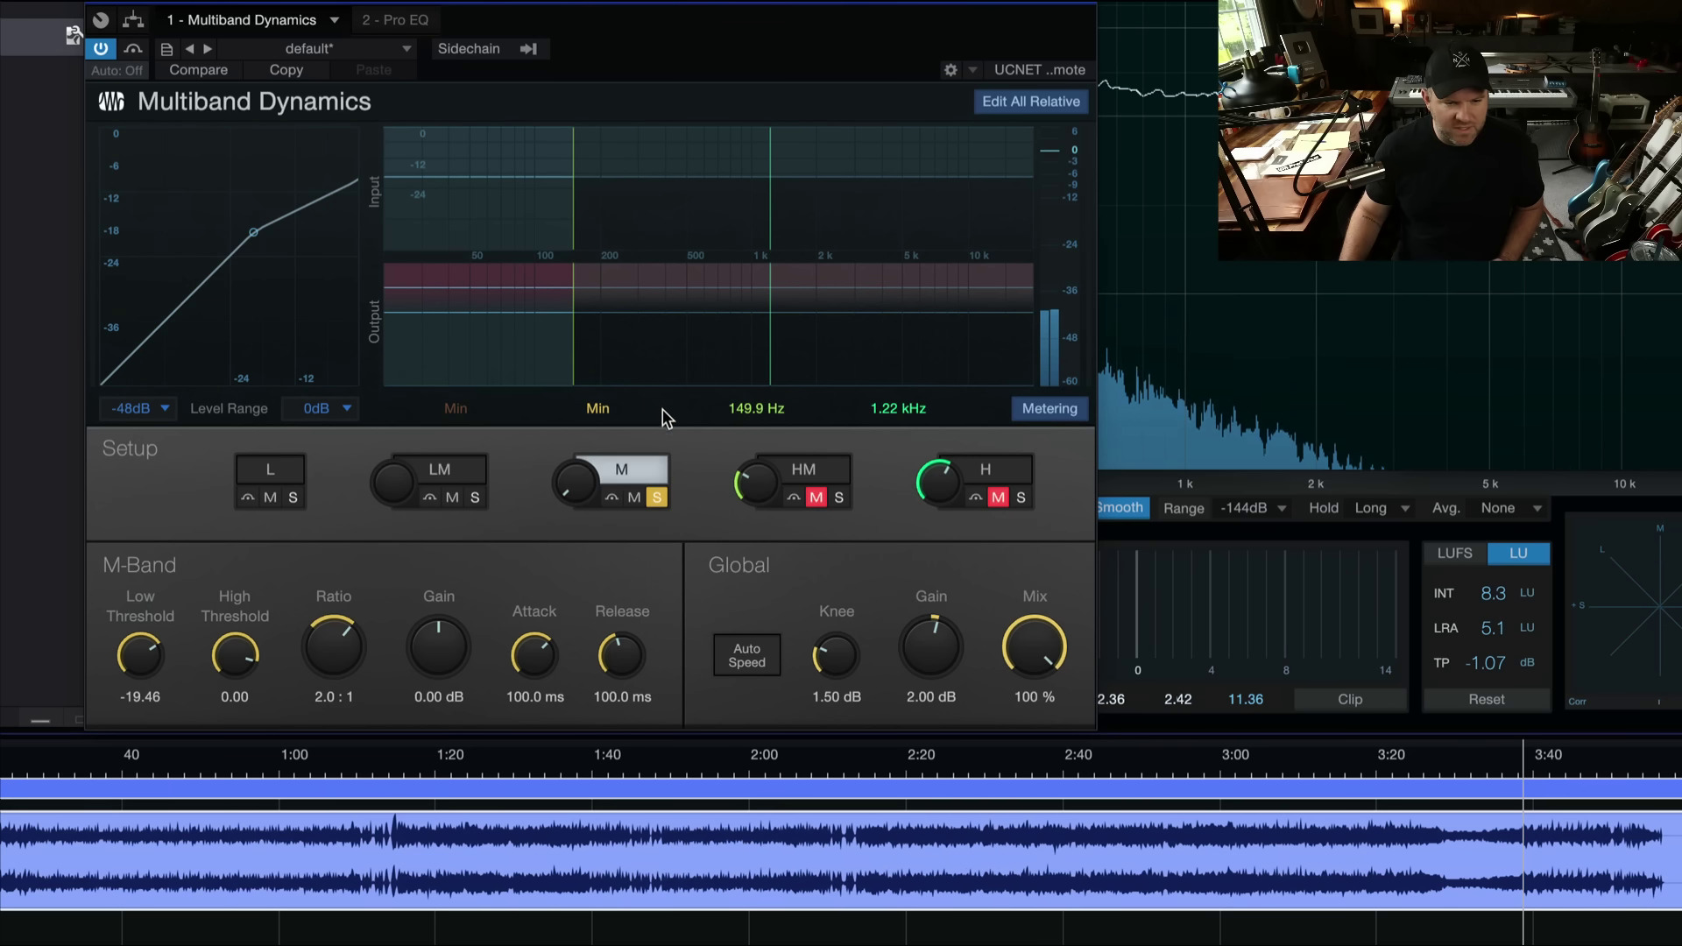
- Nudge the mid/high-mid crossover to 148.1 Hz, then audition the high-mid and high bands soloed
{"action": "left_click_drag", "start_coordinate": [571, 332], "coordinate": [571, 331]}
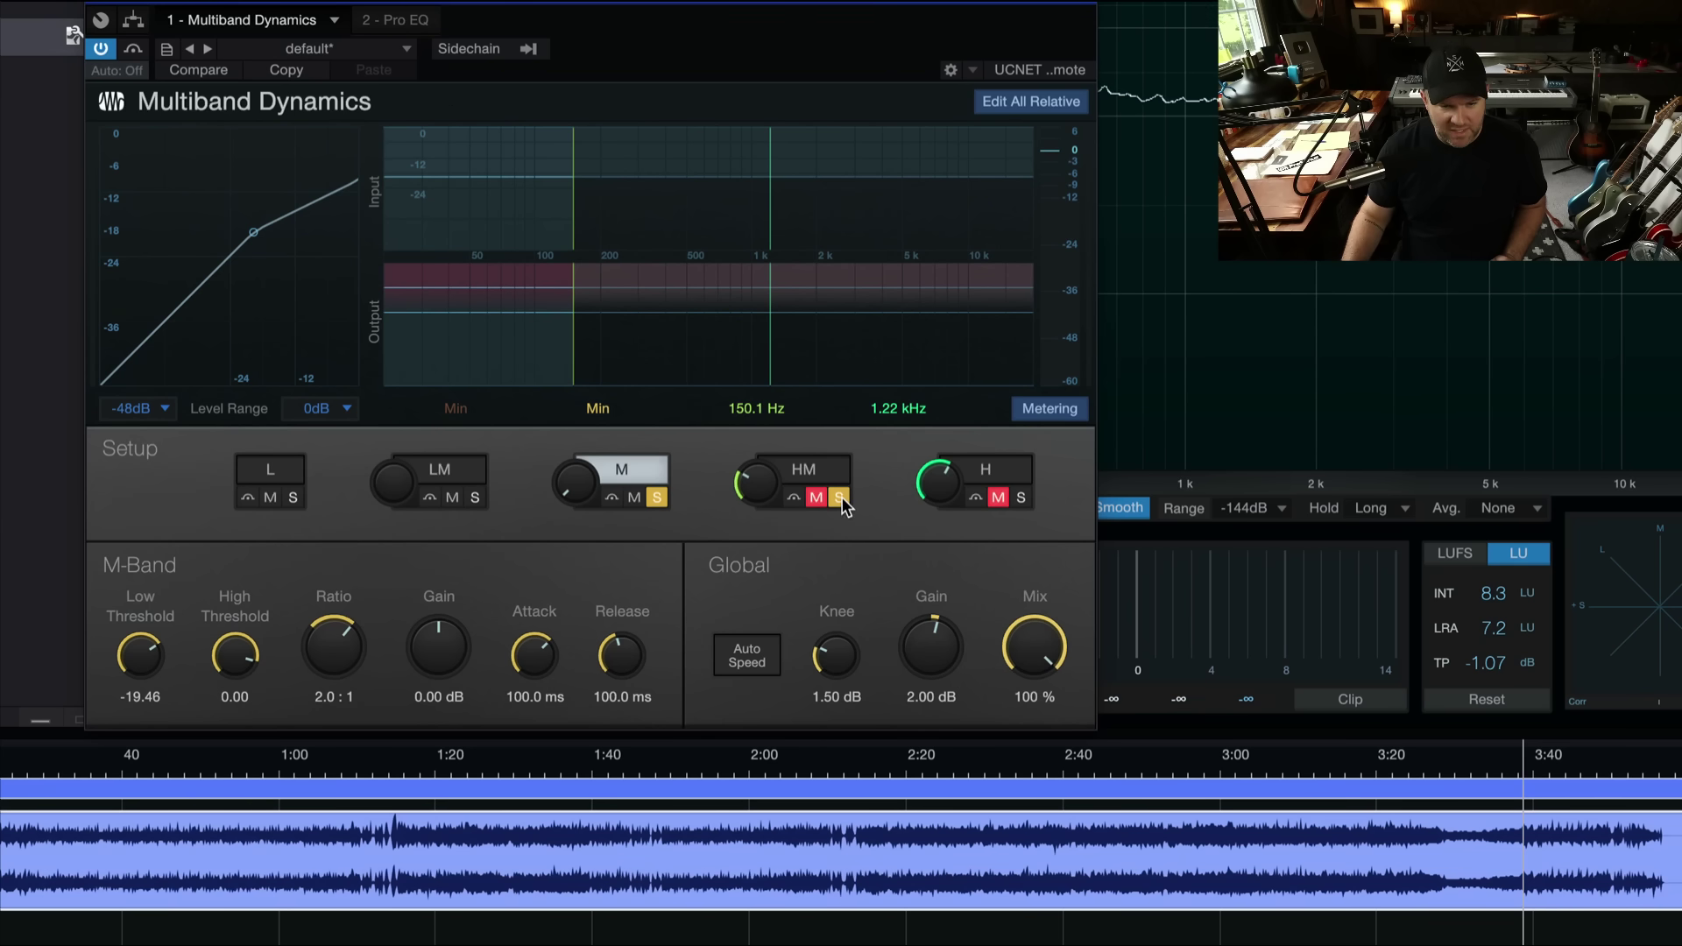
{"action": "left_click", "coordinate": [658, 499]}
{"action": "key", "text": "space"}
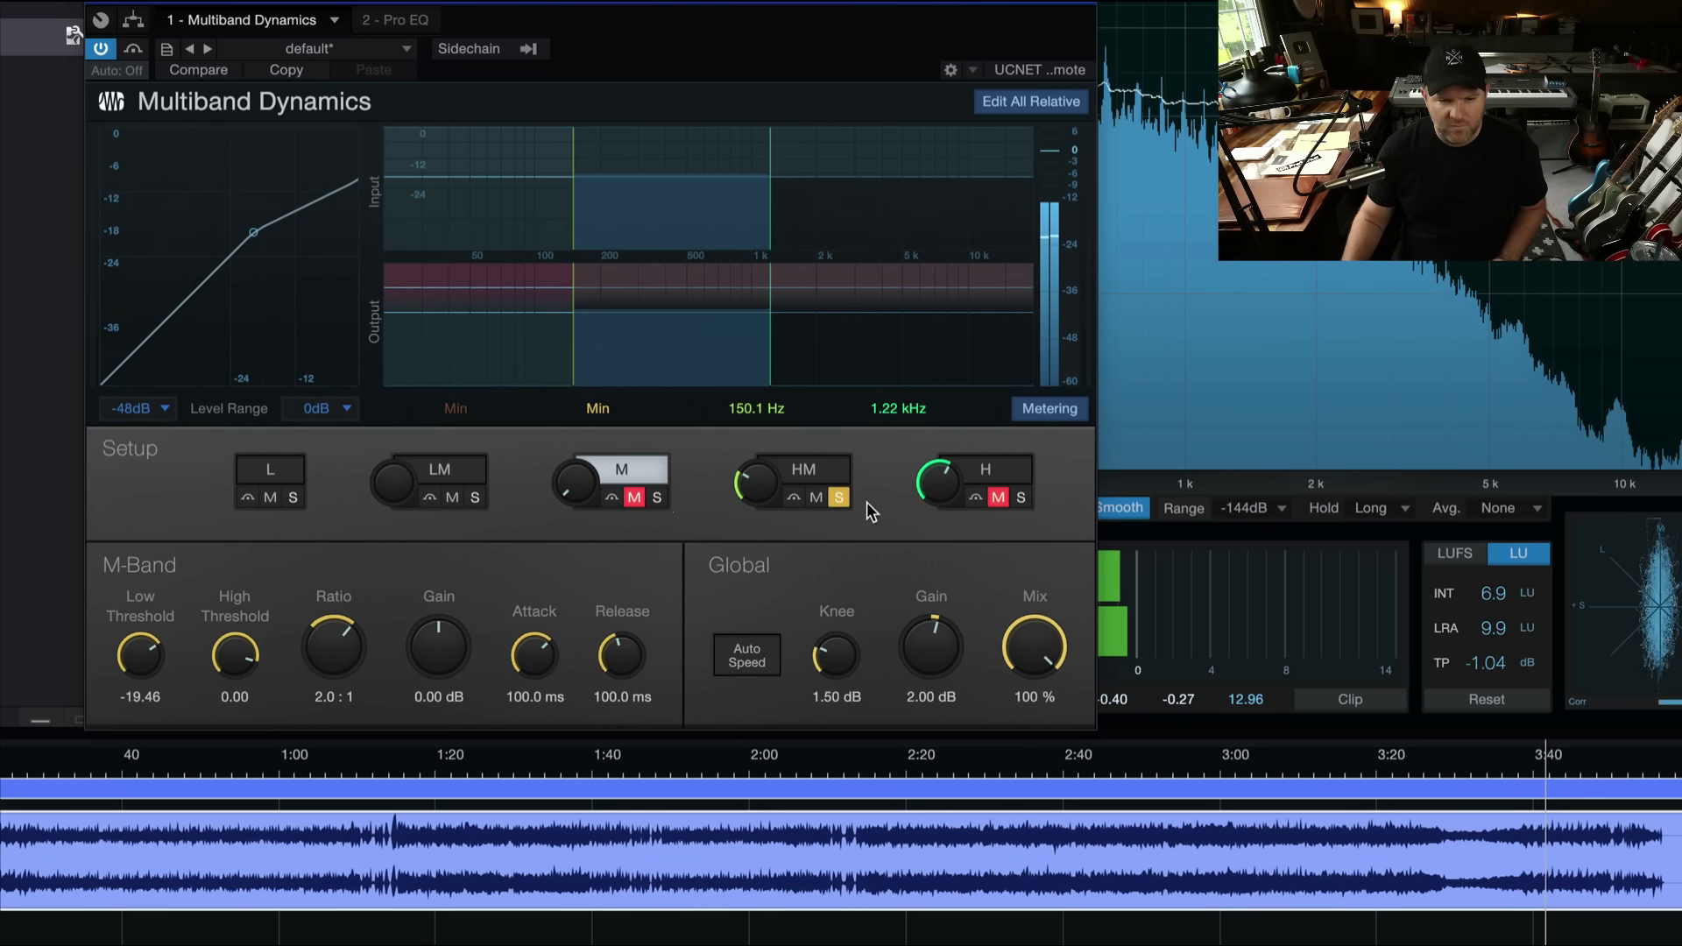
{"action": "key", "text": "space"}
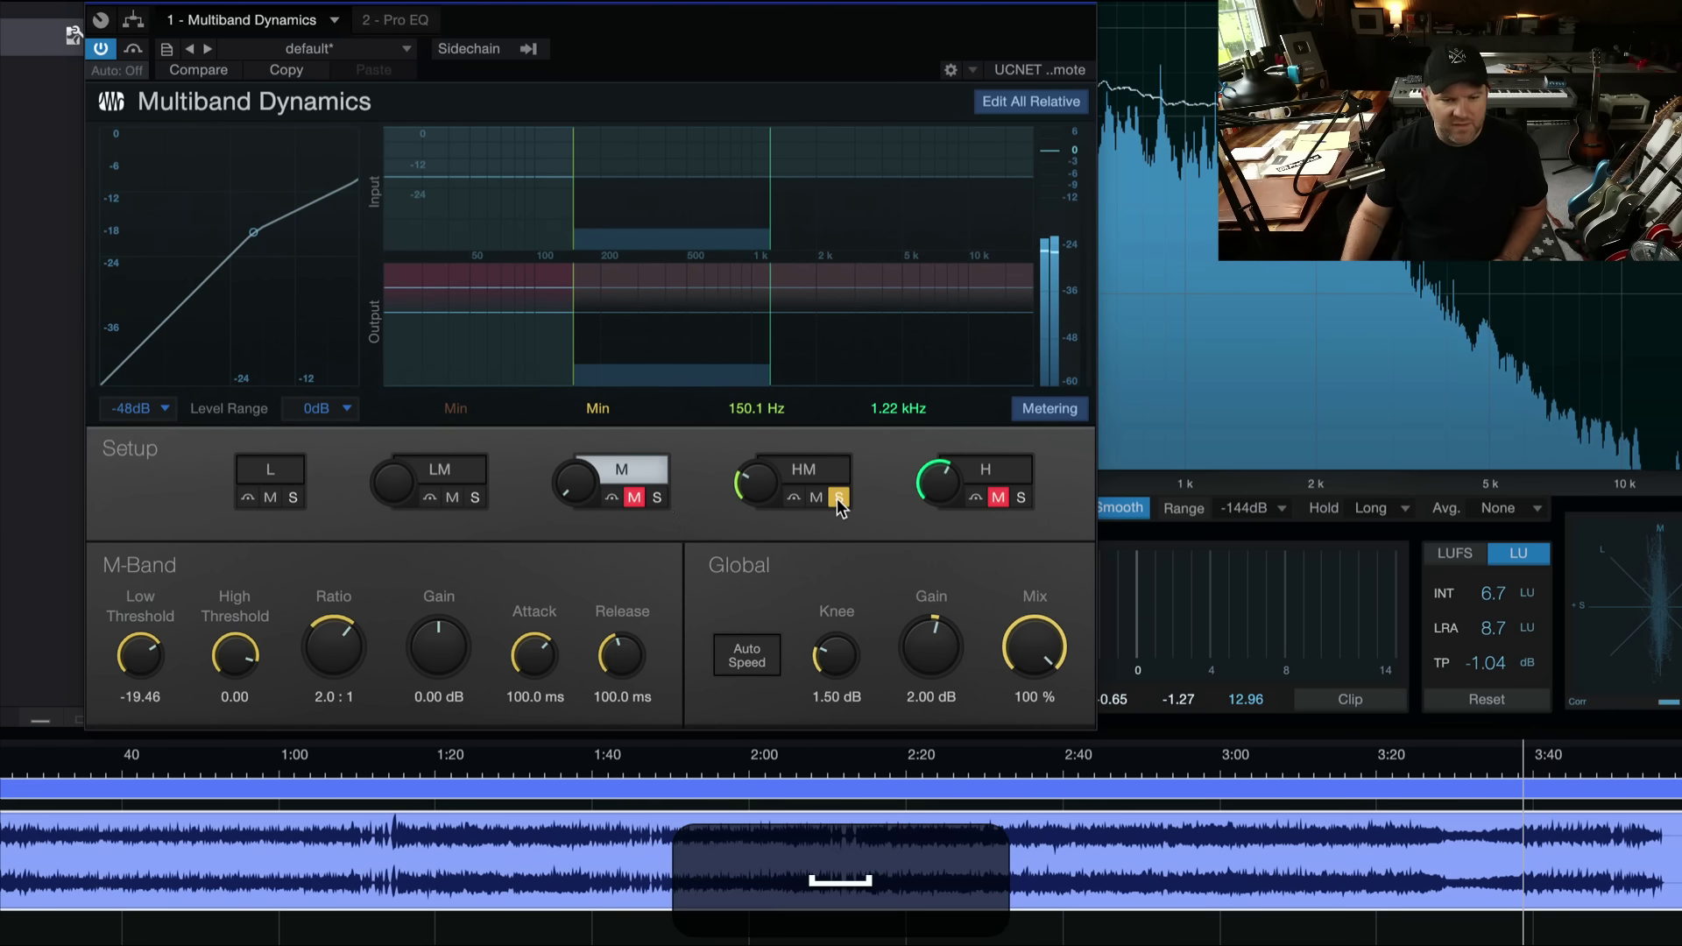
{"action": "left_click", "coordinate": [1023, 499]}
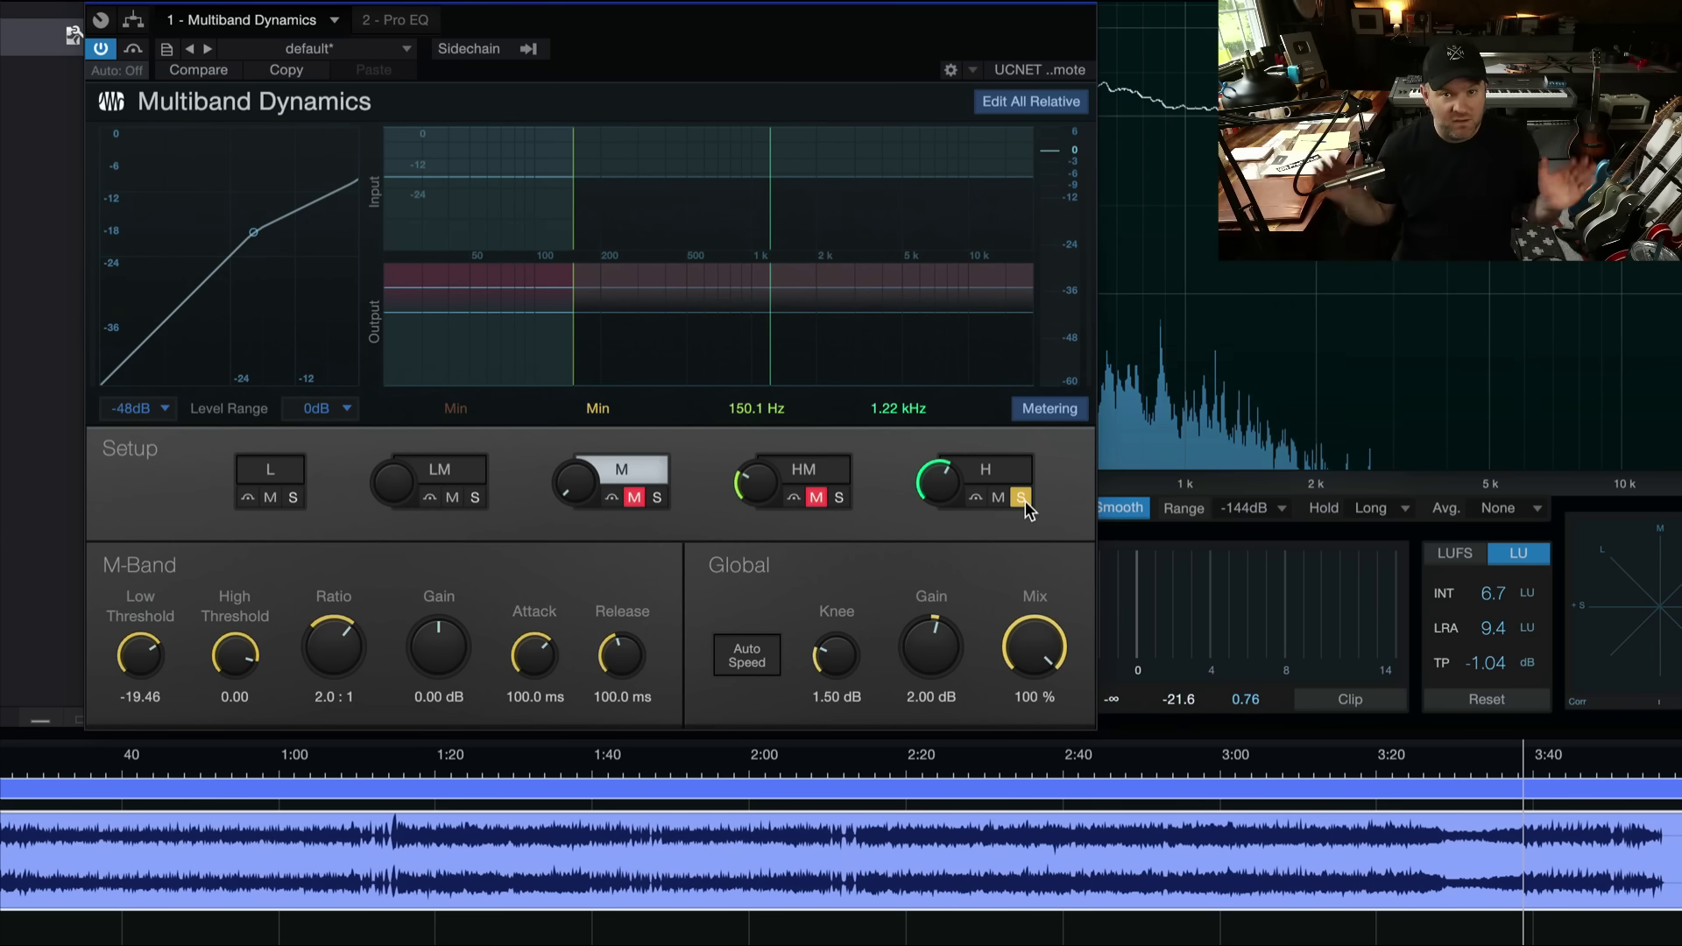
{"action": "key", "text": "space"}
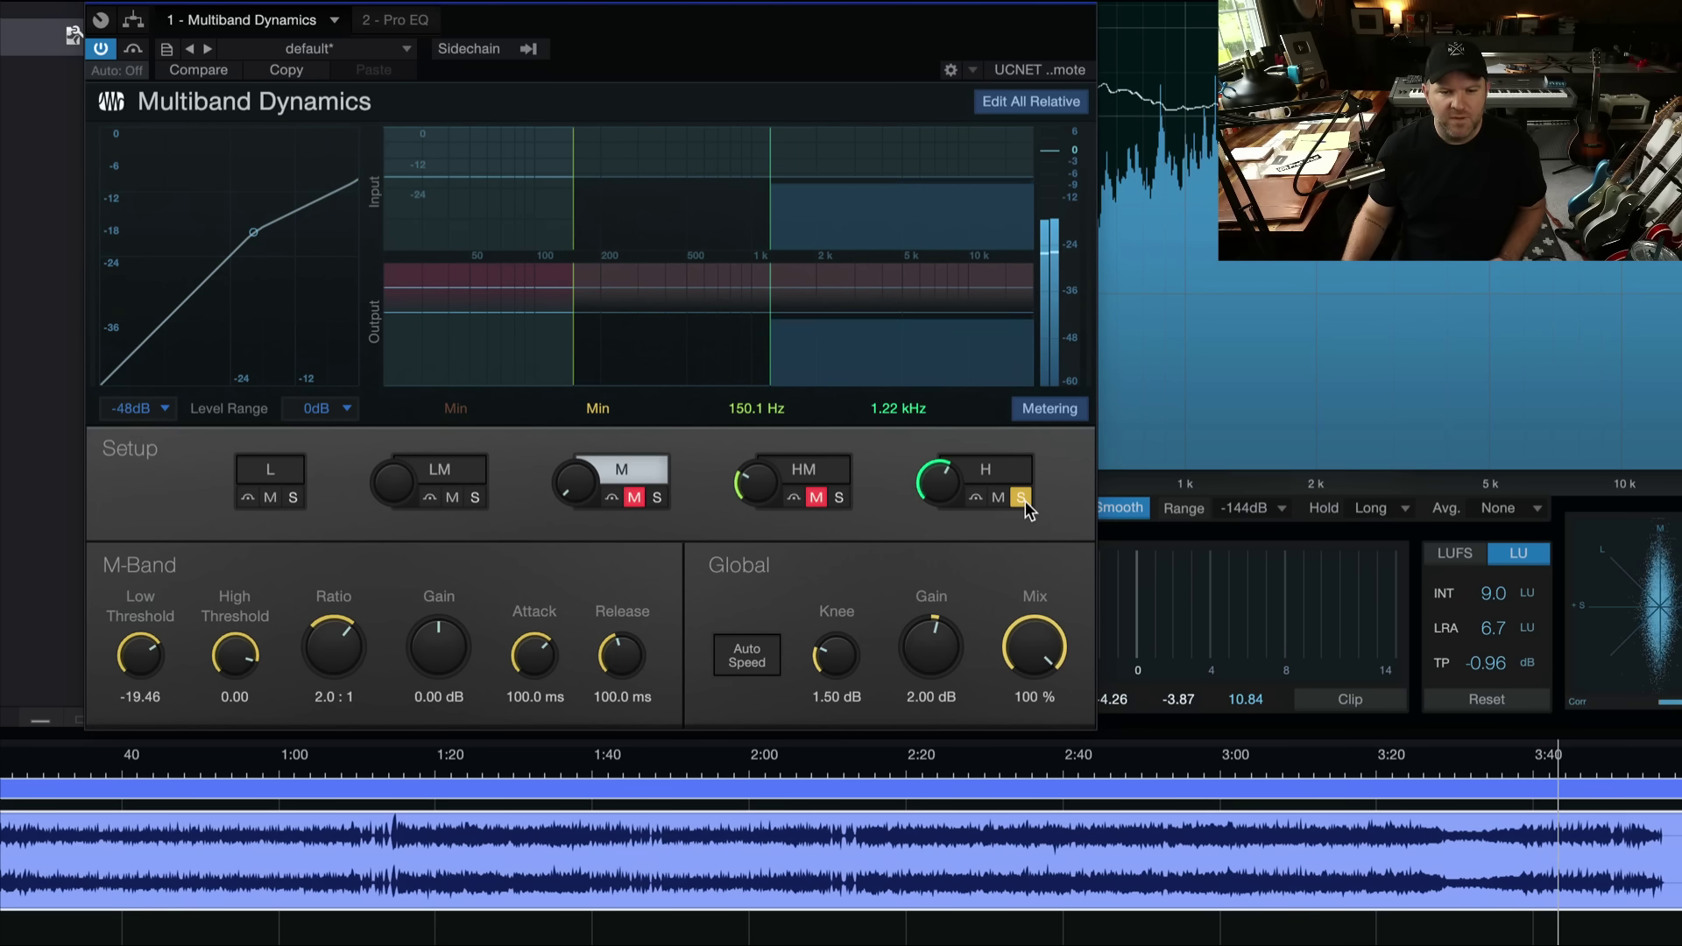
{"action": "key", "text": "space"}
{"action": "key", "text": "space"}
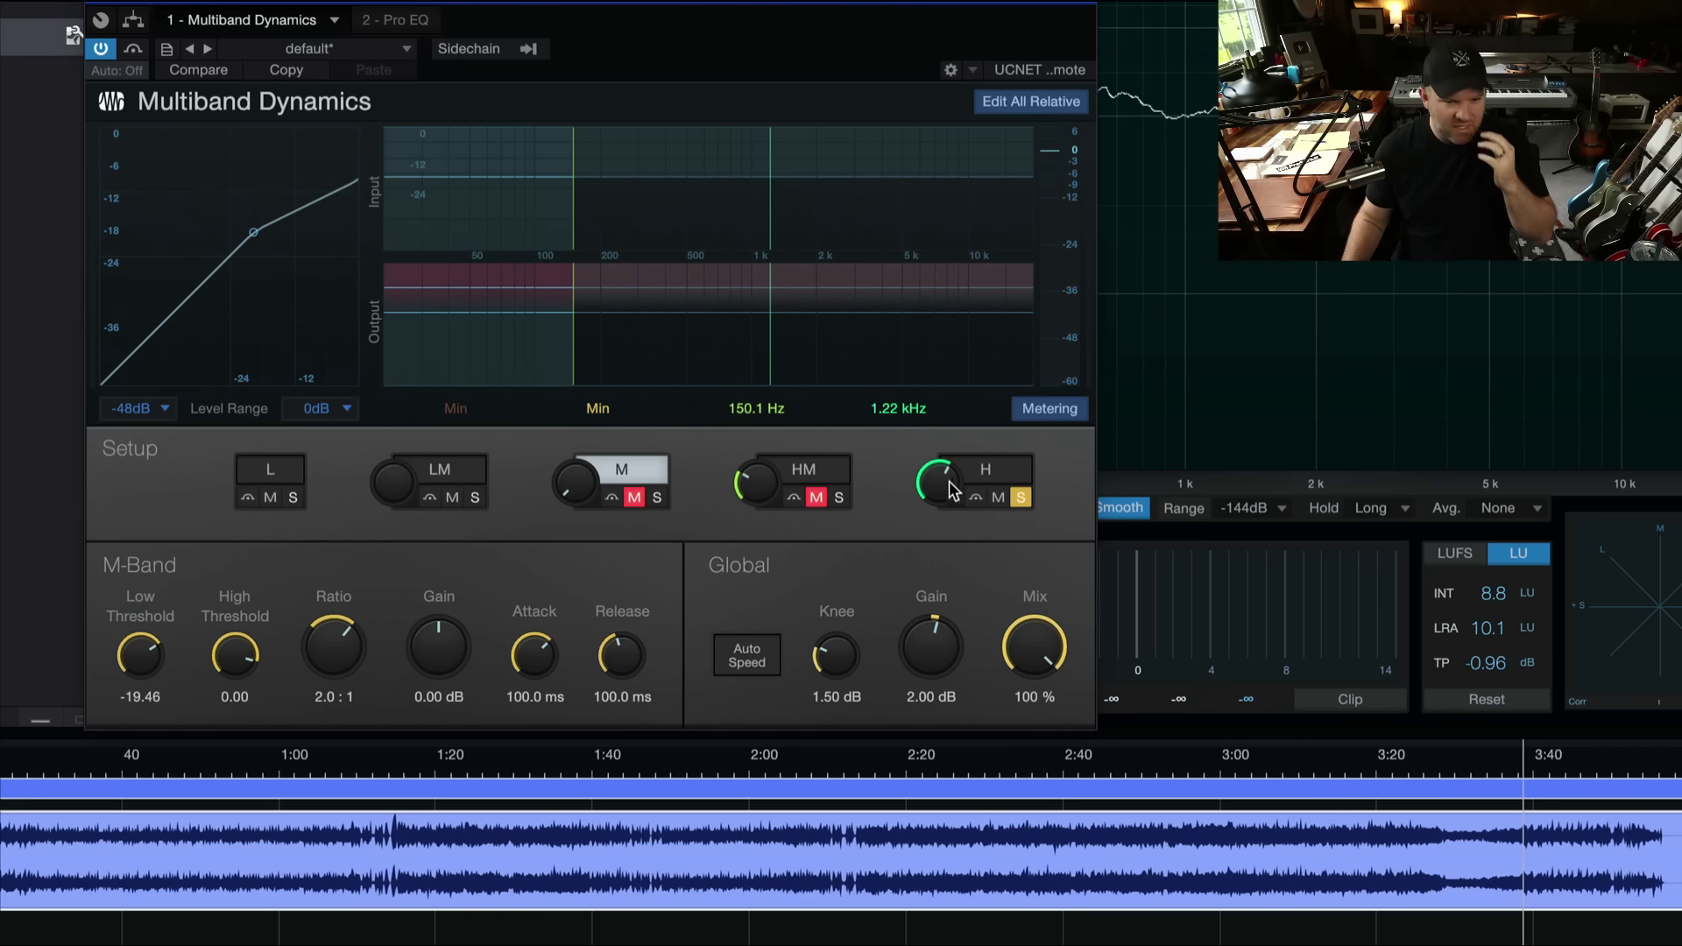
- Set crossovers to 160.1 Hz and about 3 kHz, audition the high-mid band, then clear solos
{"action": "left_click_drag", "start_coordinate": [764, 480], "coordinate": [762, 478]}
{"action": "left_click_drag", "start_coordinate": [931, 482], "coordinate": [944, 442]}
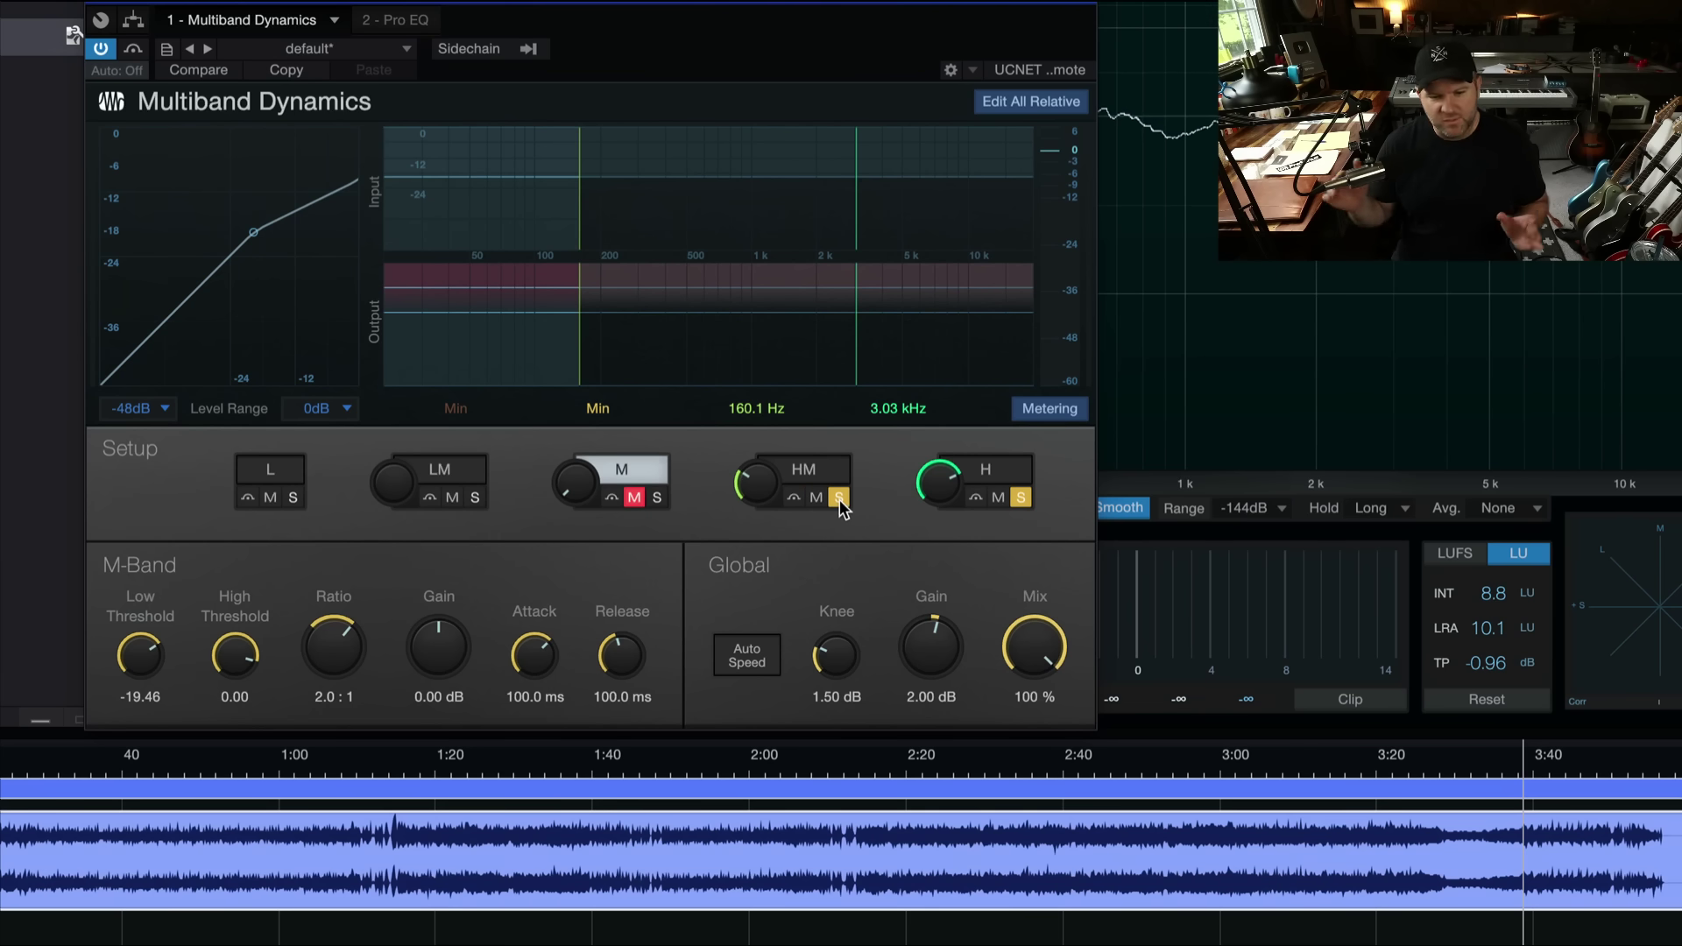
{"action": "left_click", "coordinate": [999, 497]}
{"action": "key", "text": "space"}
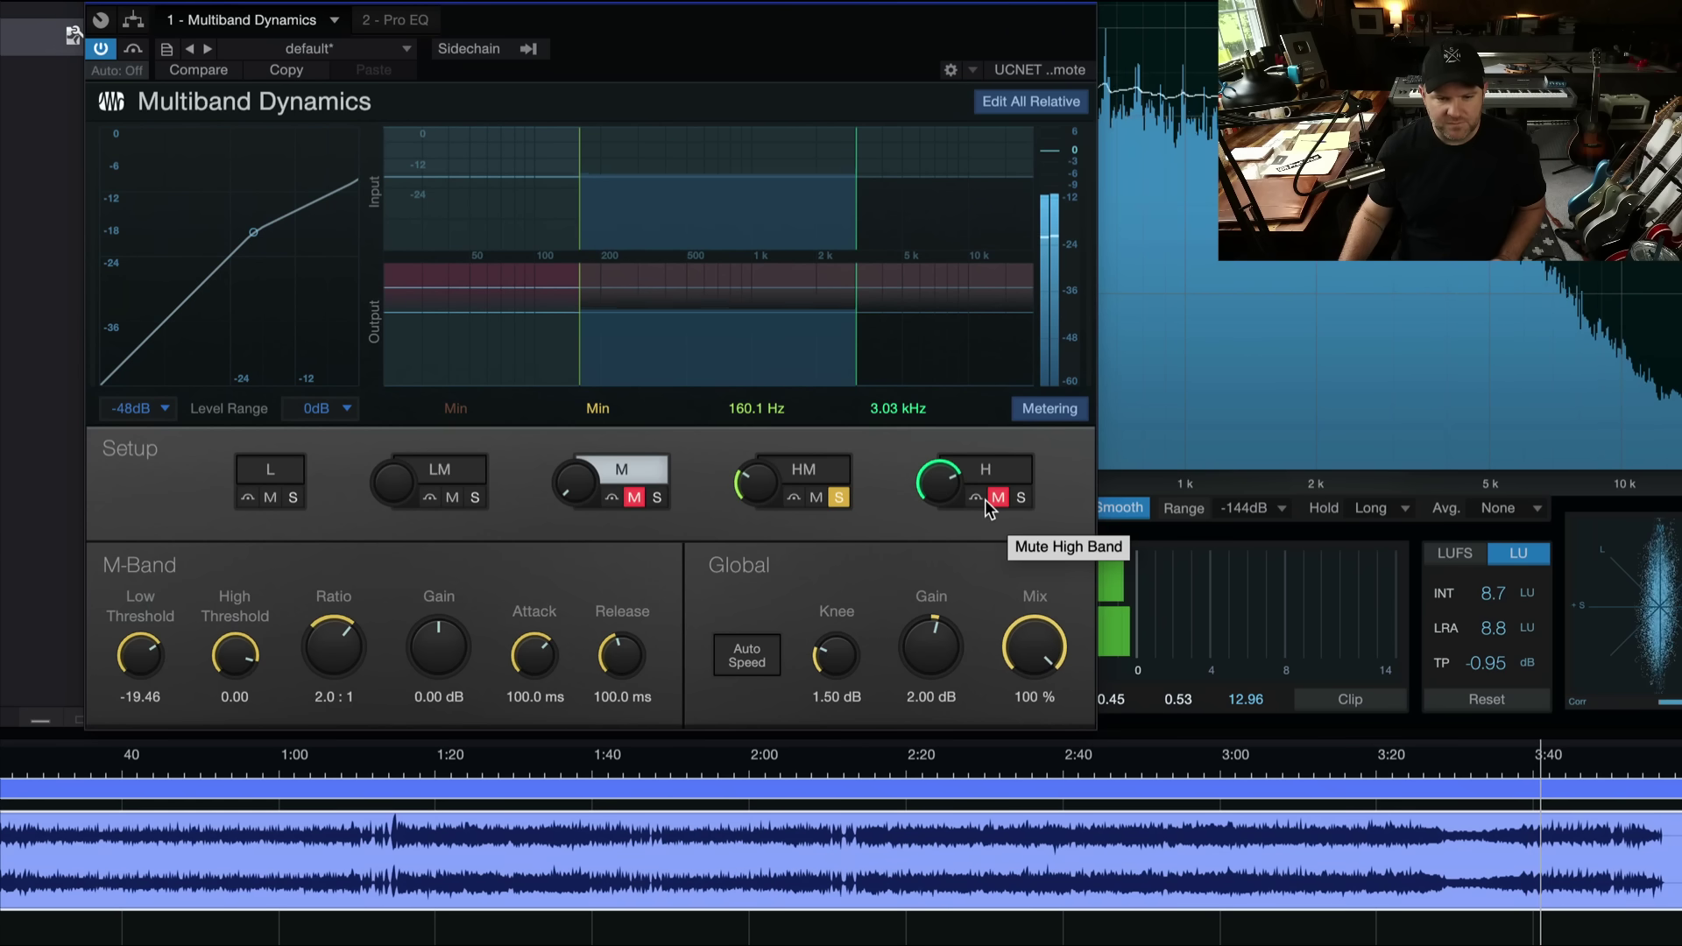
{"action": "left_click", "coordinate": [840, 497]}
{"action": "key", "text": "space"}
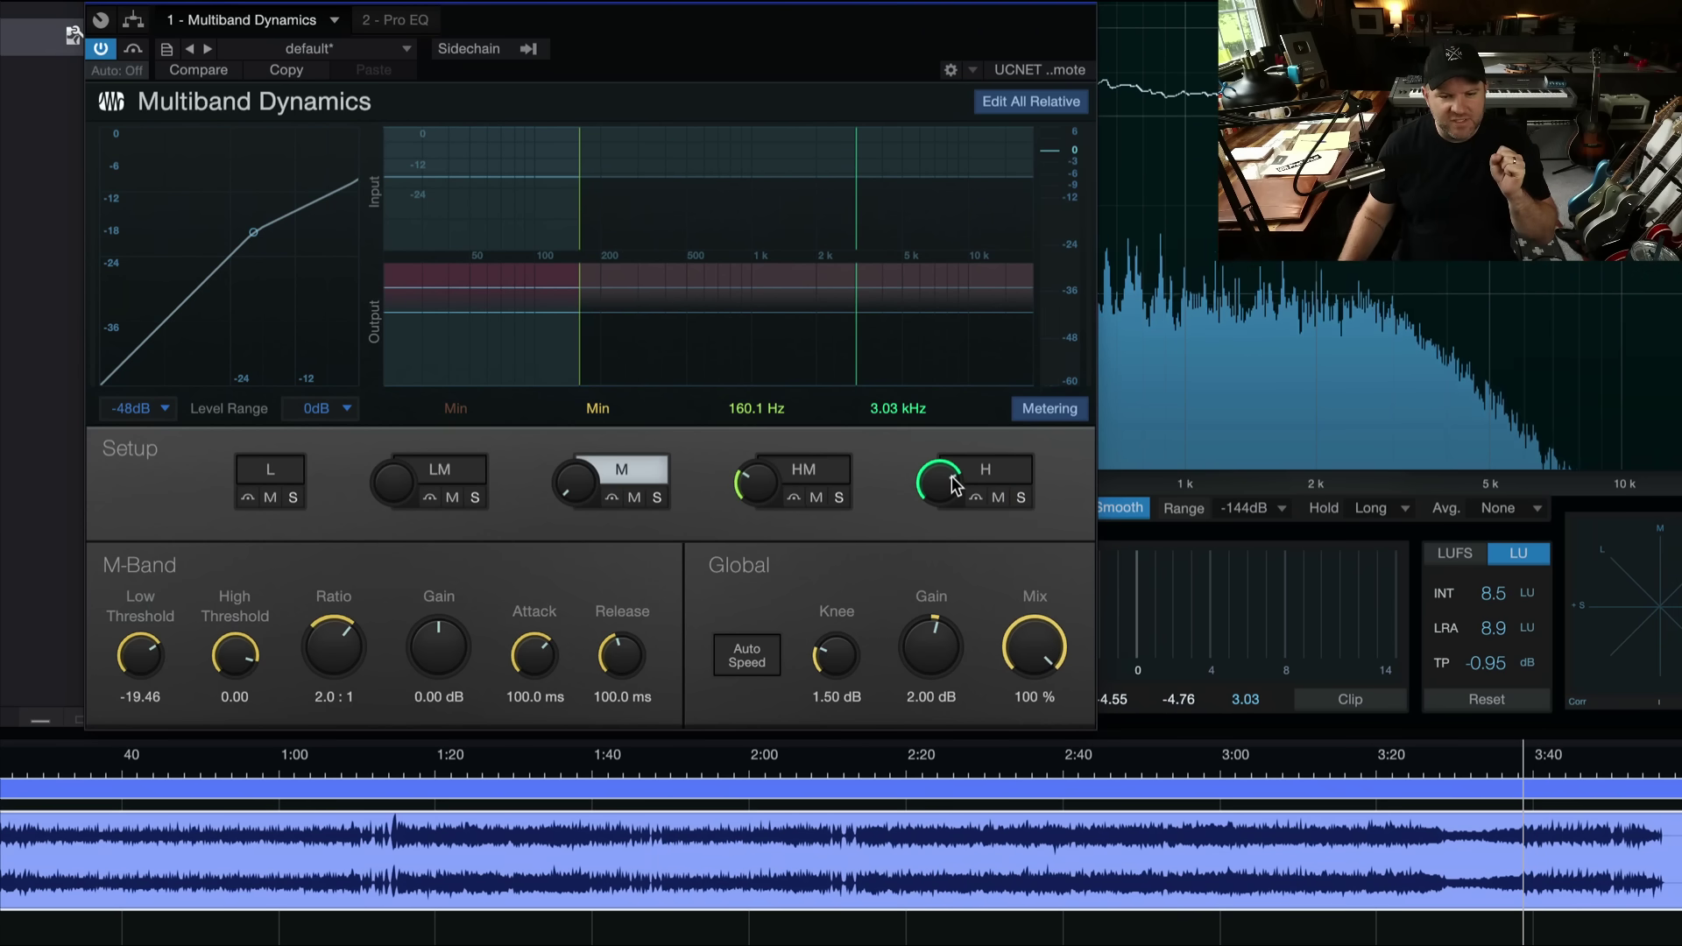
- Move the high-mid/high crossover to 4.02 kHz, keeping the 160.1 Hz split, and play the master
{"action": "left_click_drag", "start_coordinate": [955, 484], "coordinate": [942, 501]}
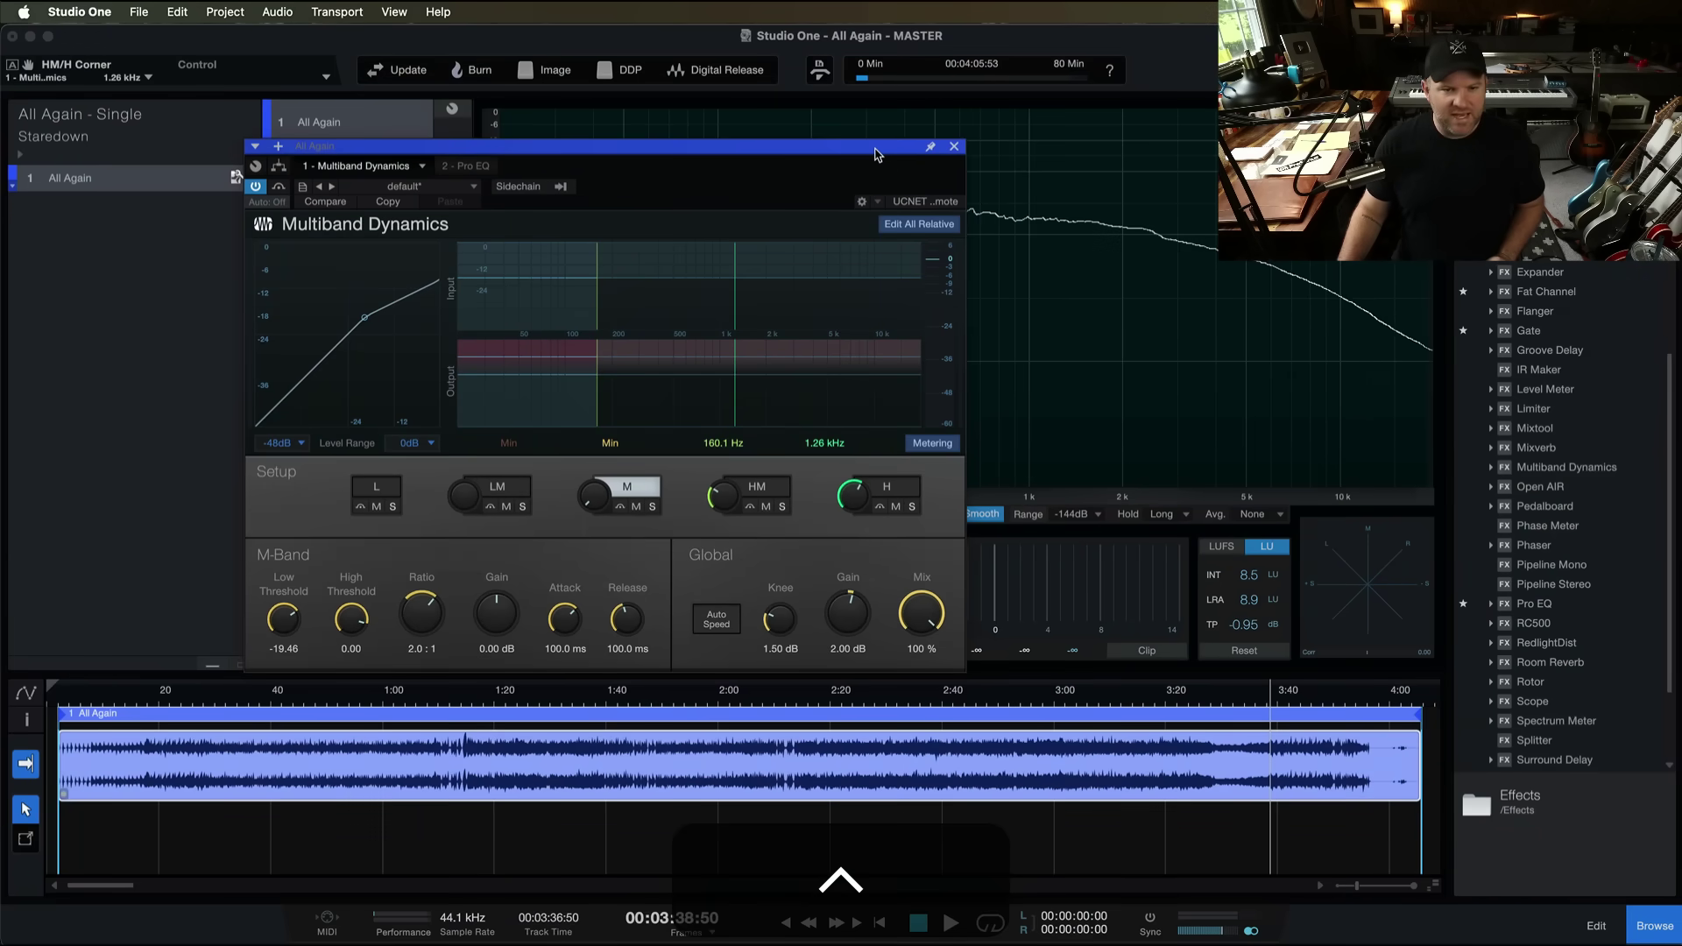
{"action": "left_click_drag", "start_coordinate": [874, 155], "coordinate": [937, 156]}
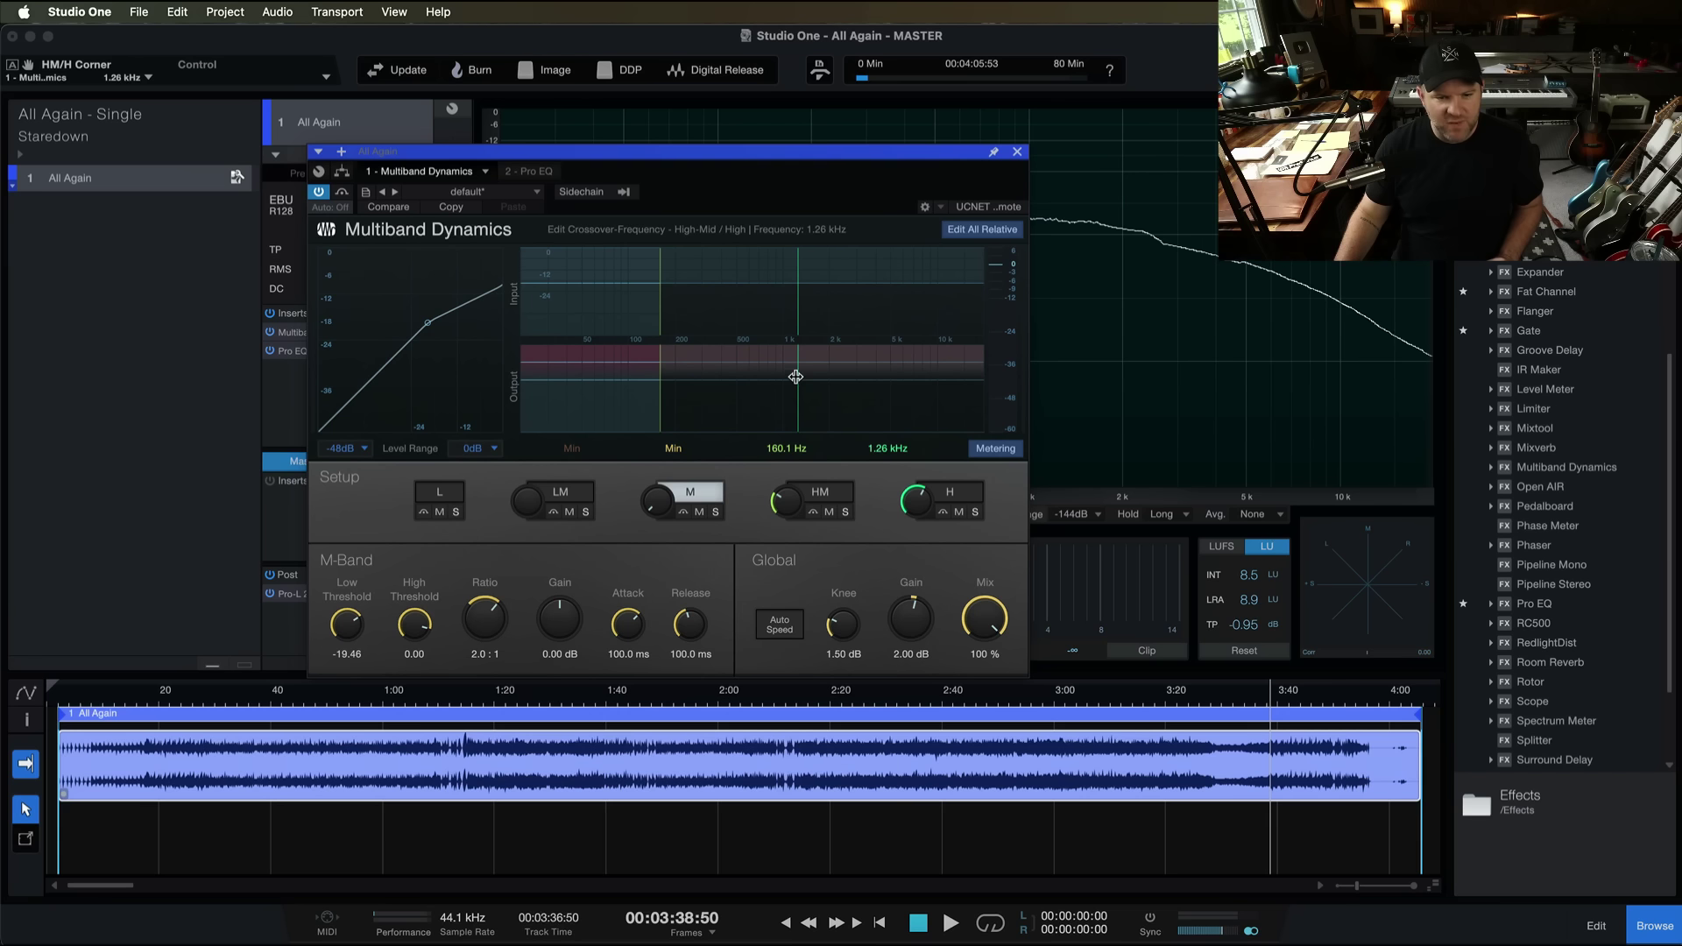
{"action": "left_click_drag", "start_coordinate": [796, 381], "coordinate": [890, 384]}
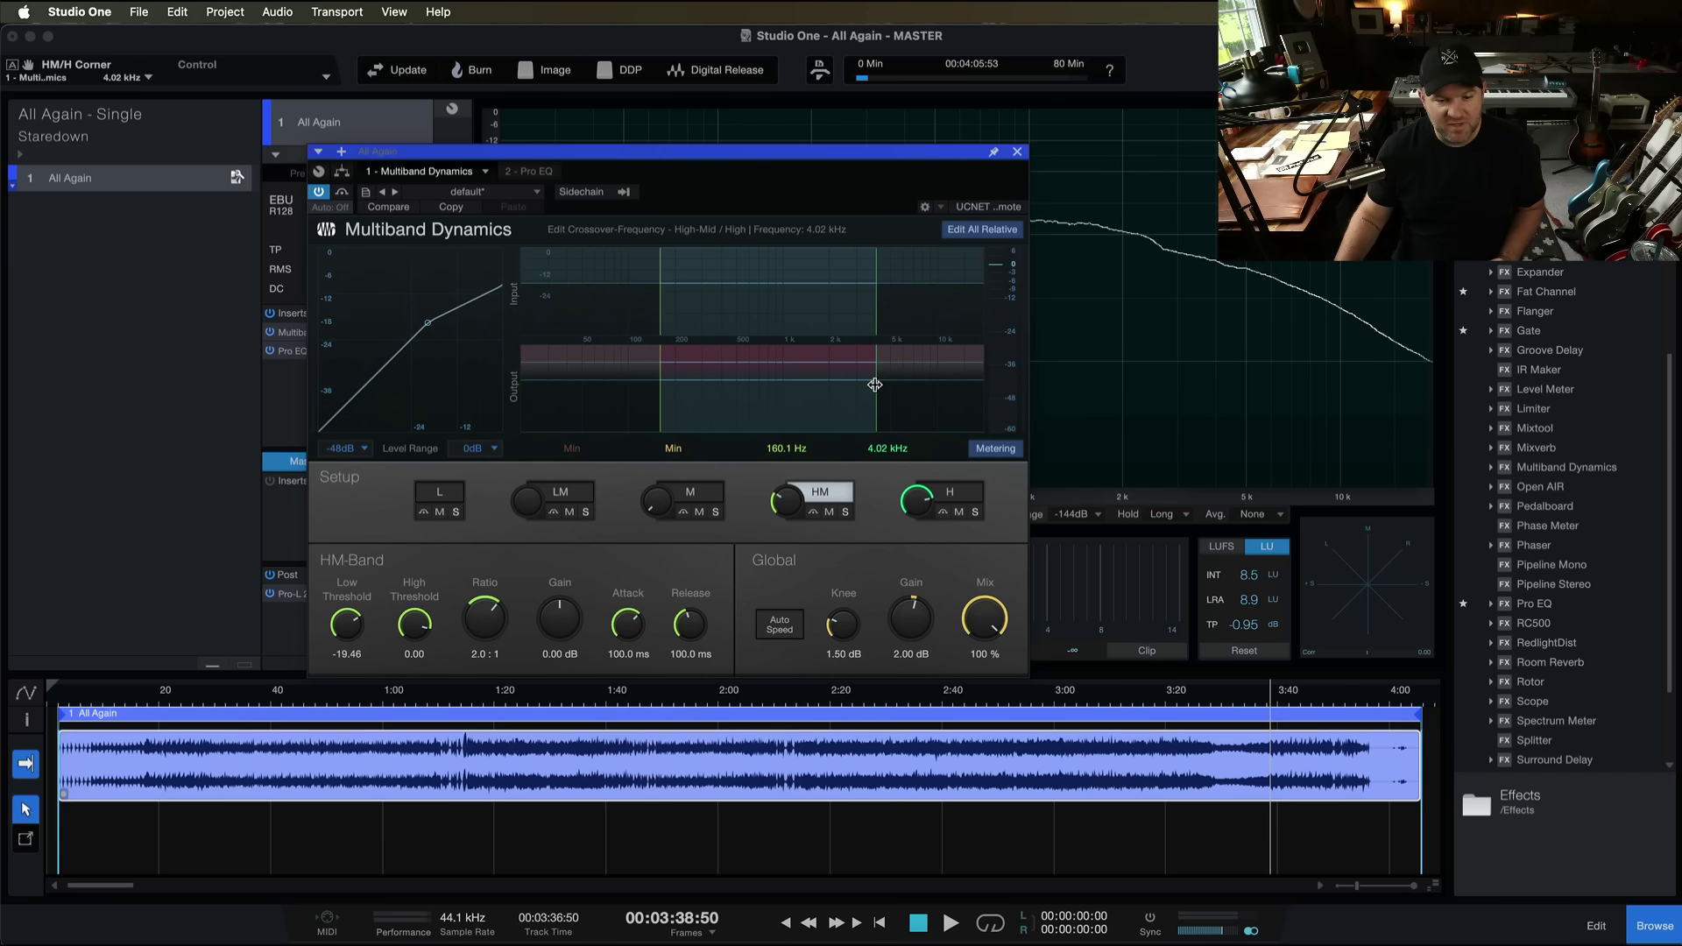
{"action": "left_click_drag", "start_coordinate": [930, 162], "coordinate": [898, 166]}
{"action": "key", "text": "space"}
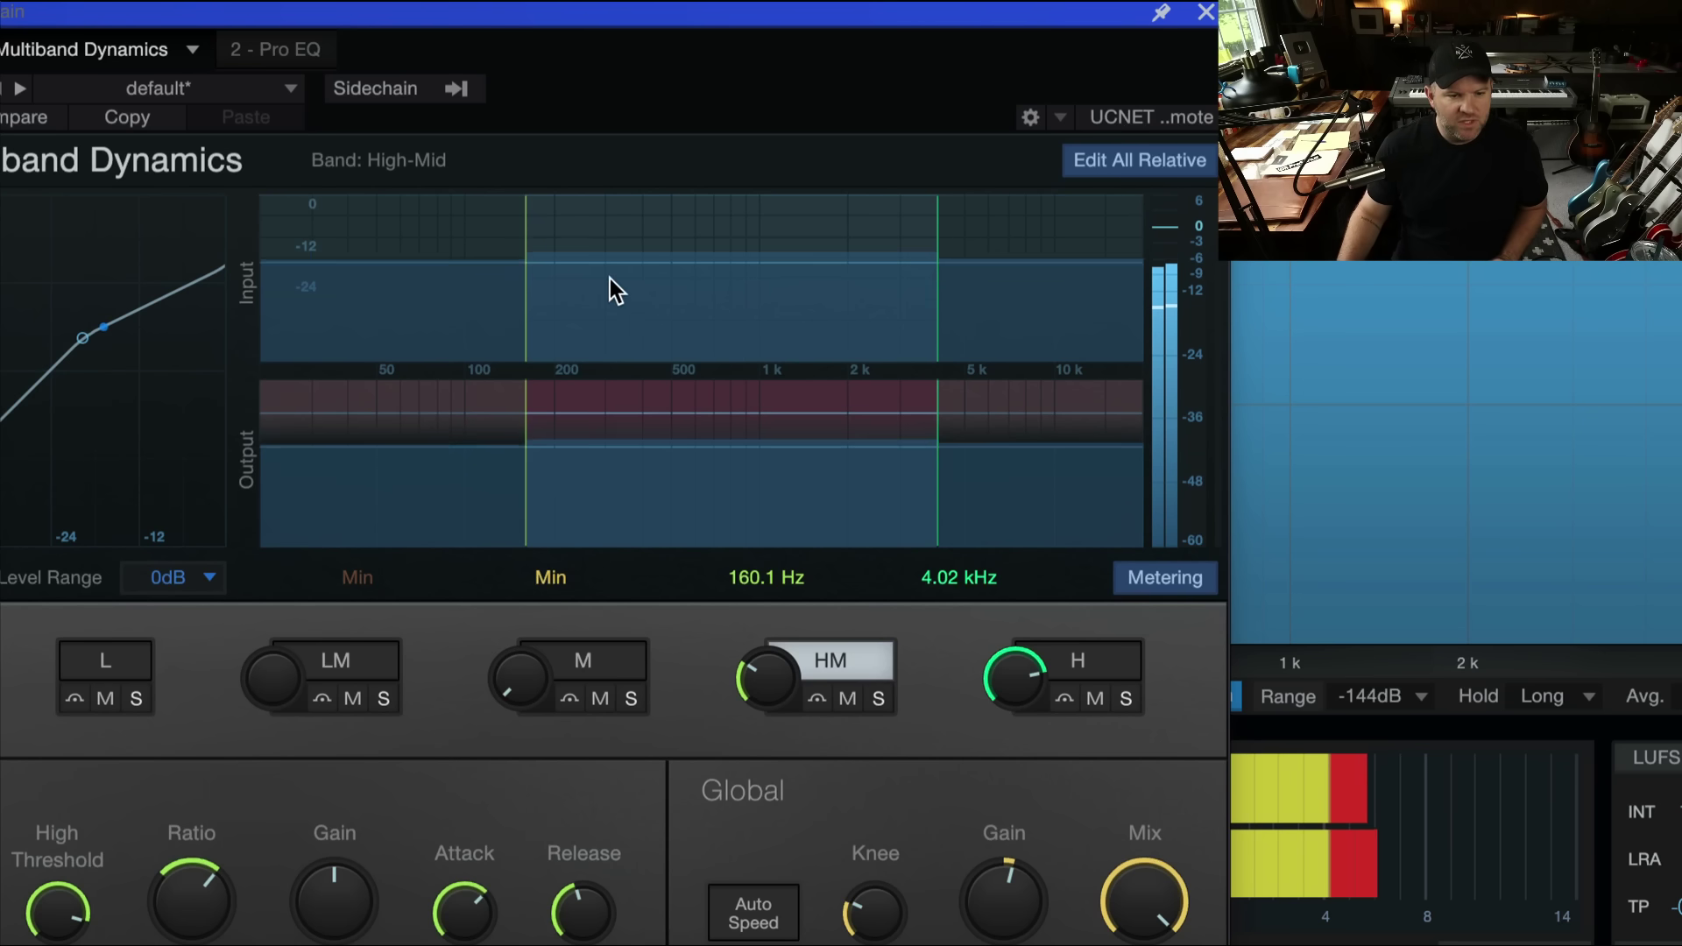
{"action": "key", "text": "space"}
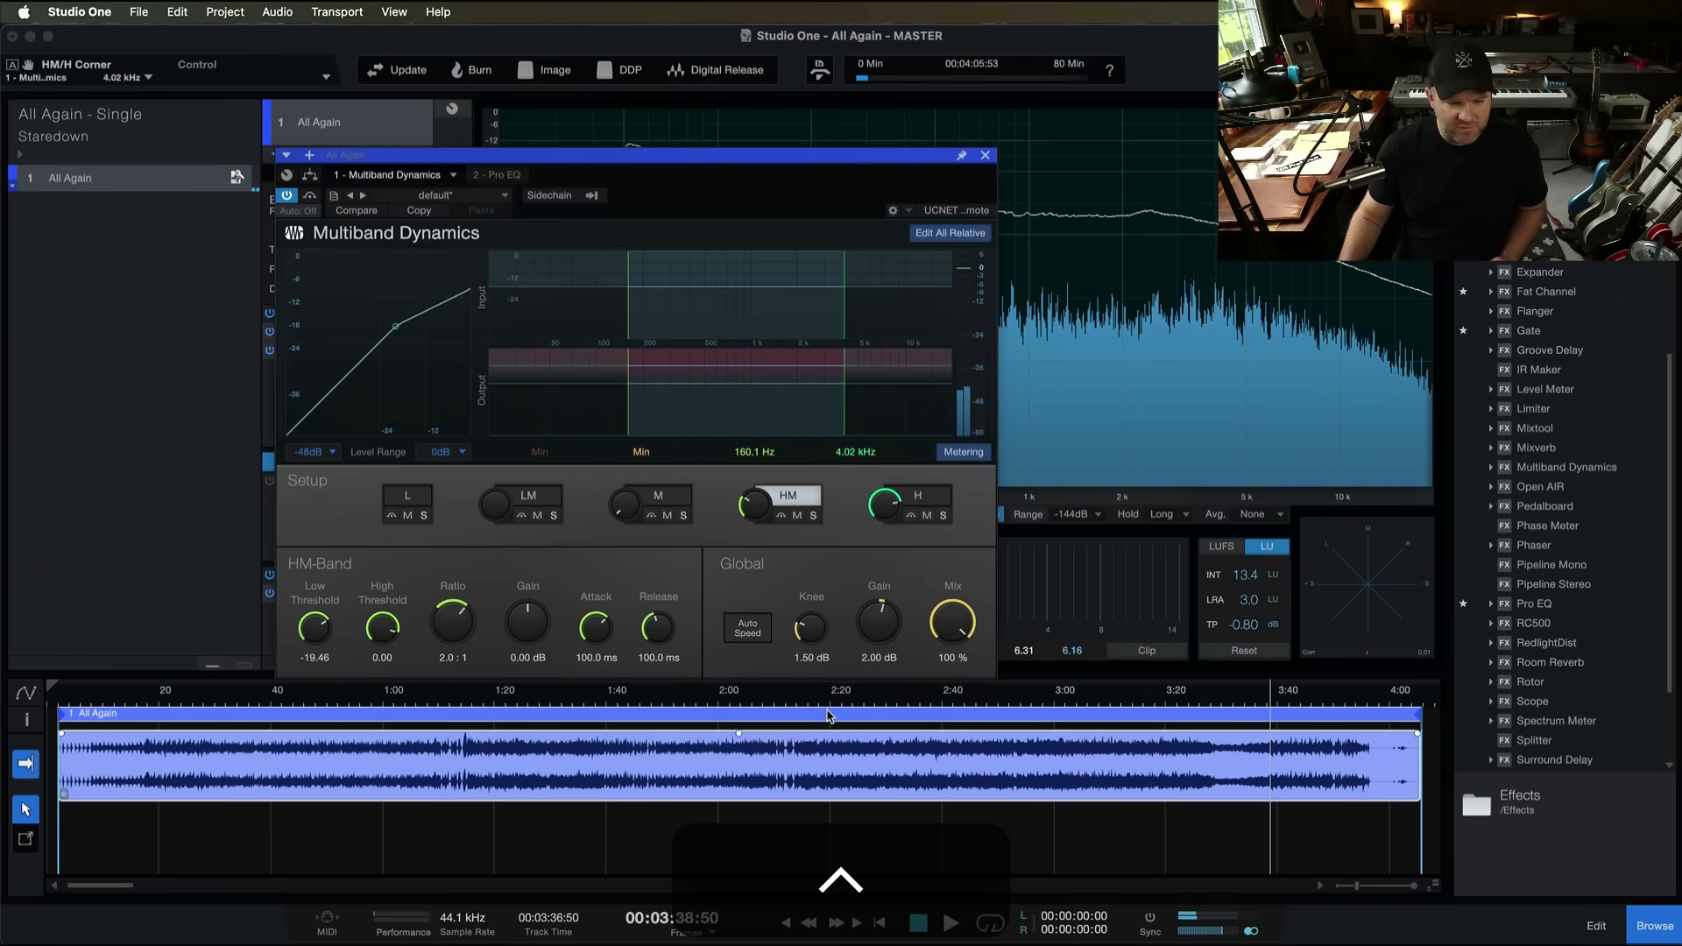
{"action": "key", "text": "space"}
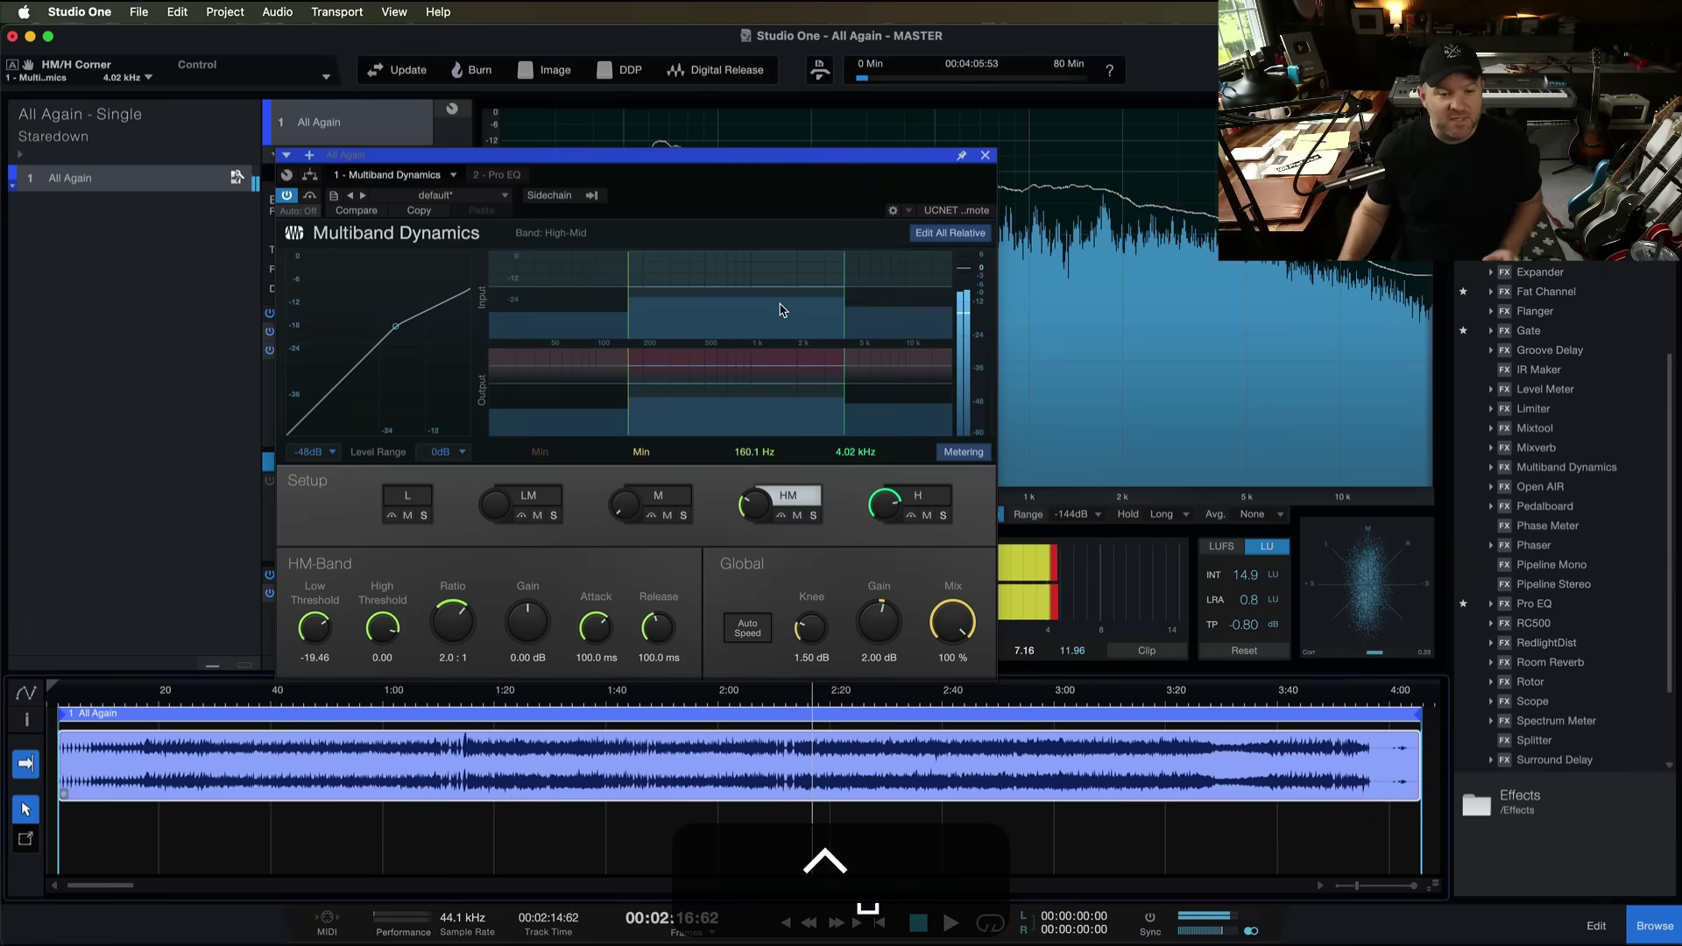
{"action": "key", "text": "space"}
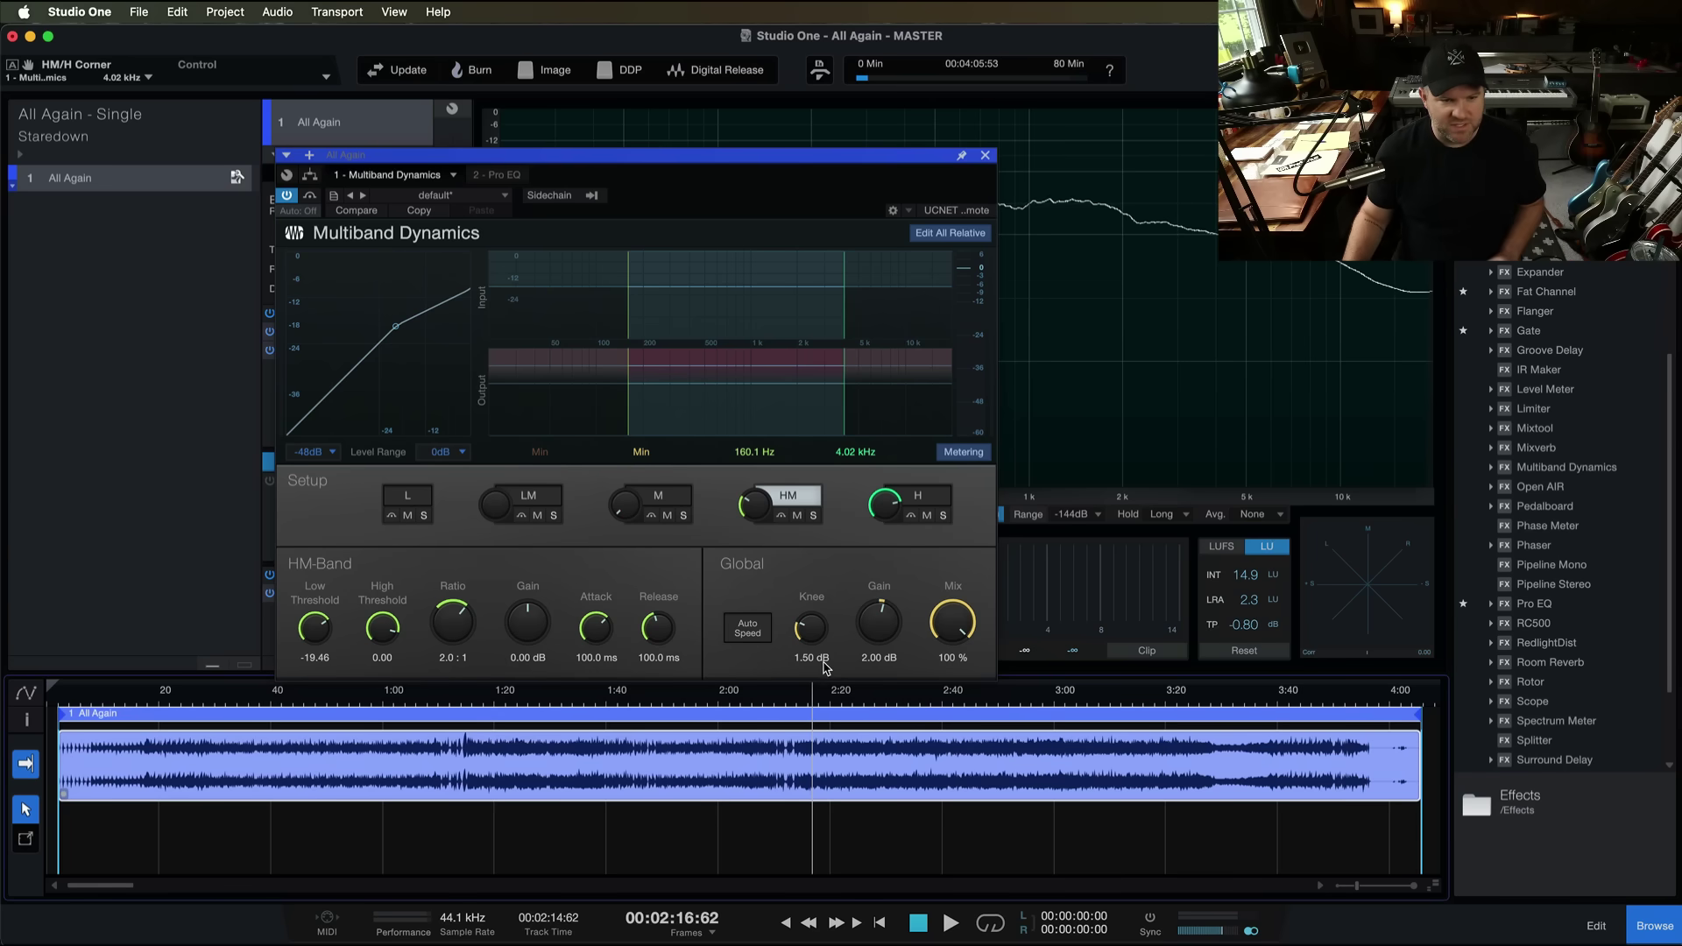
{"action": "key", "text": "space"}
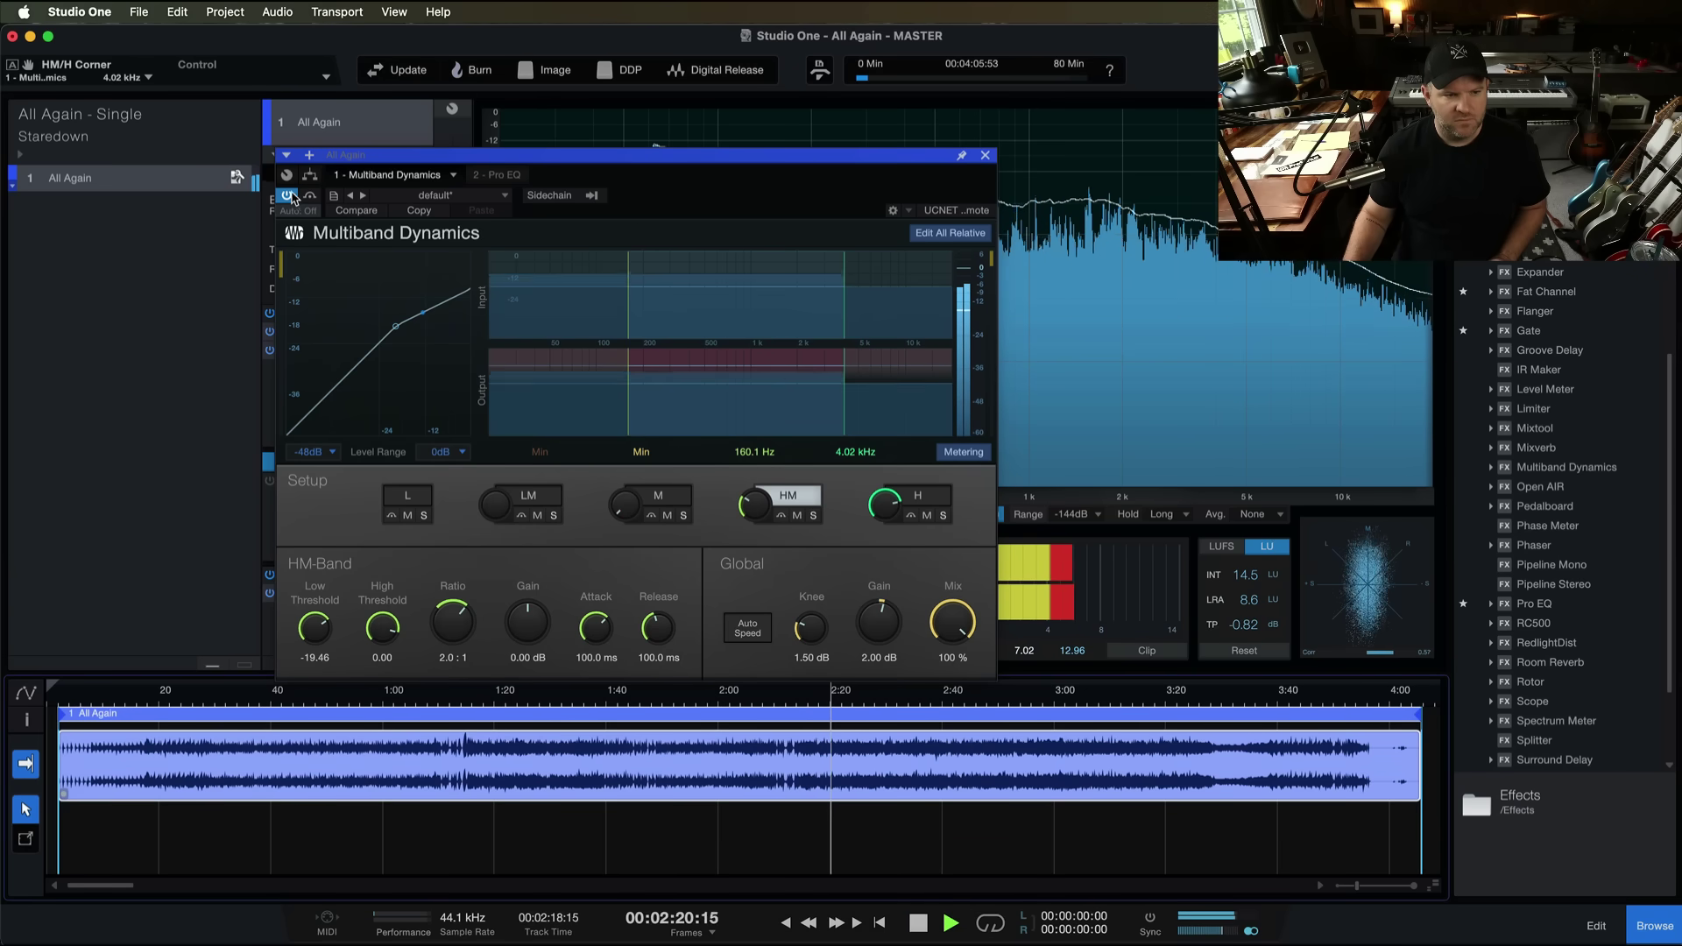
{"action": "left_click", "coordinate": [286, 197]}
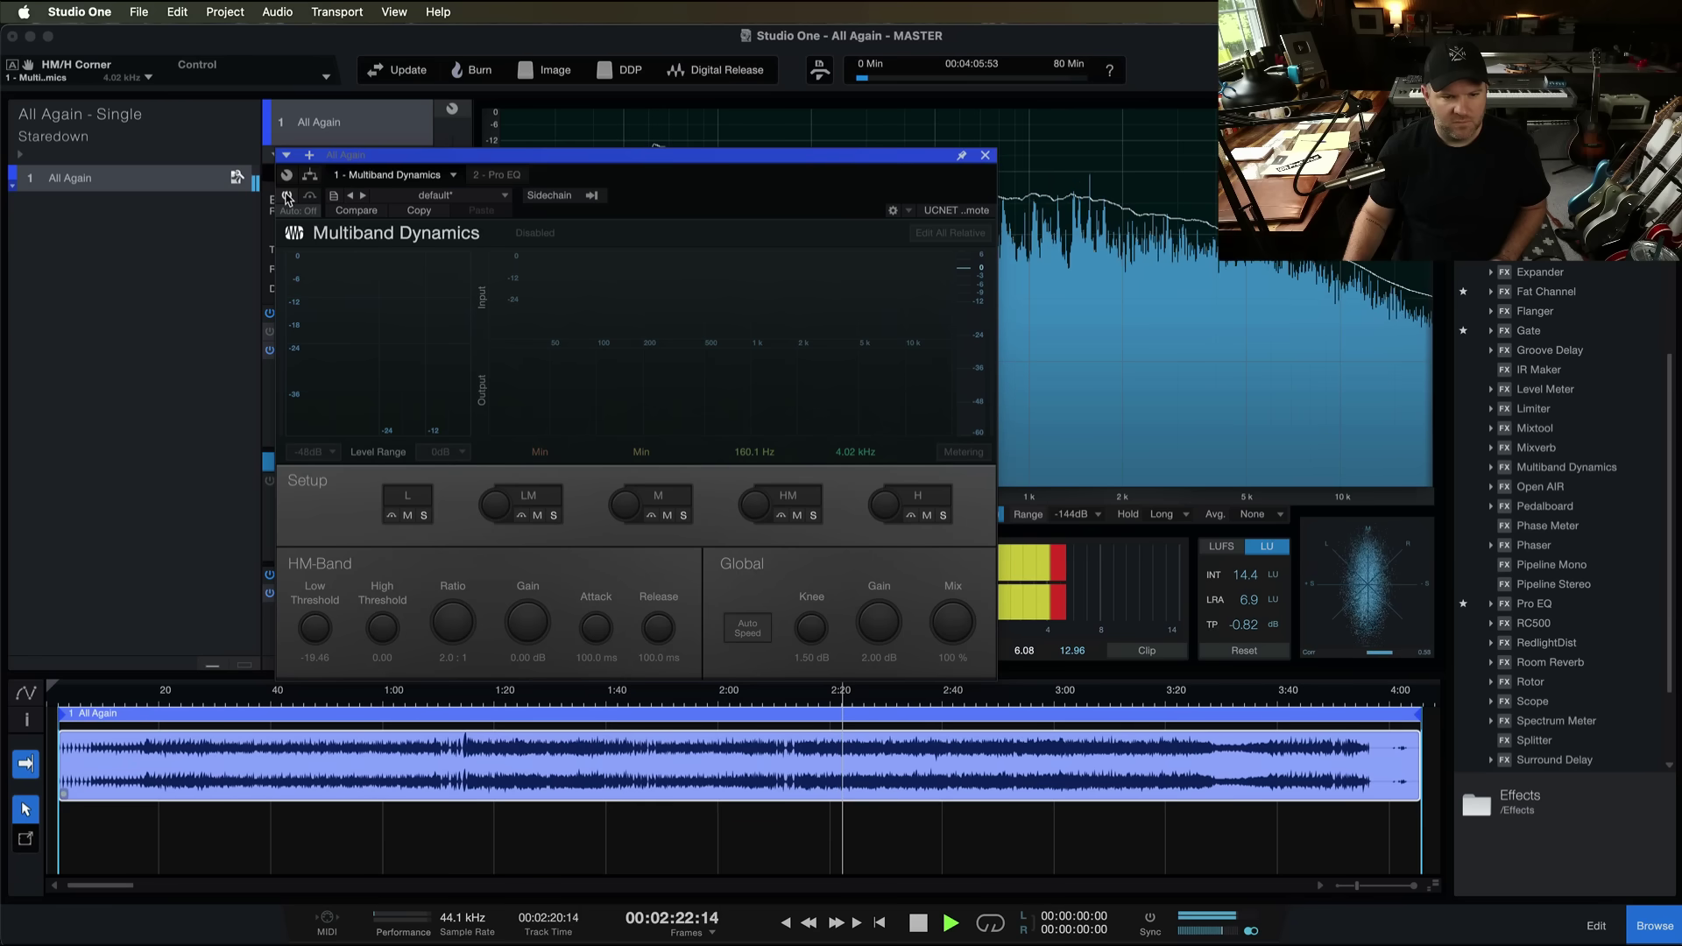
{"action": "left_click", "coordinate": [286, 196]}
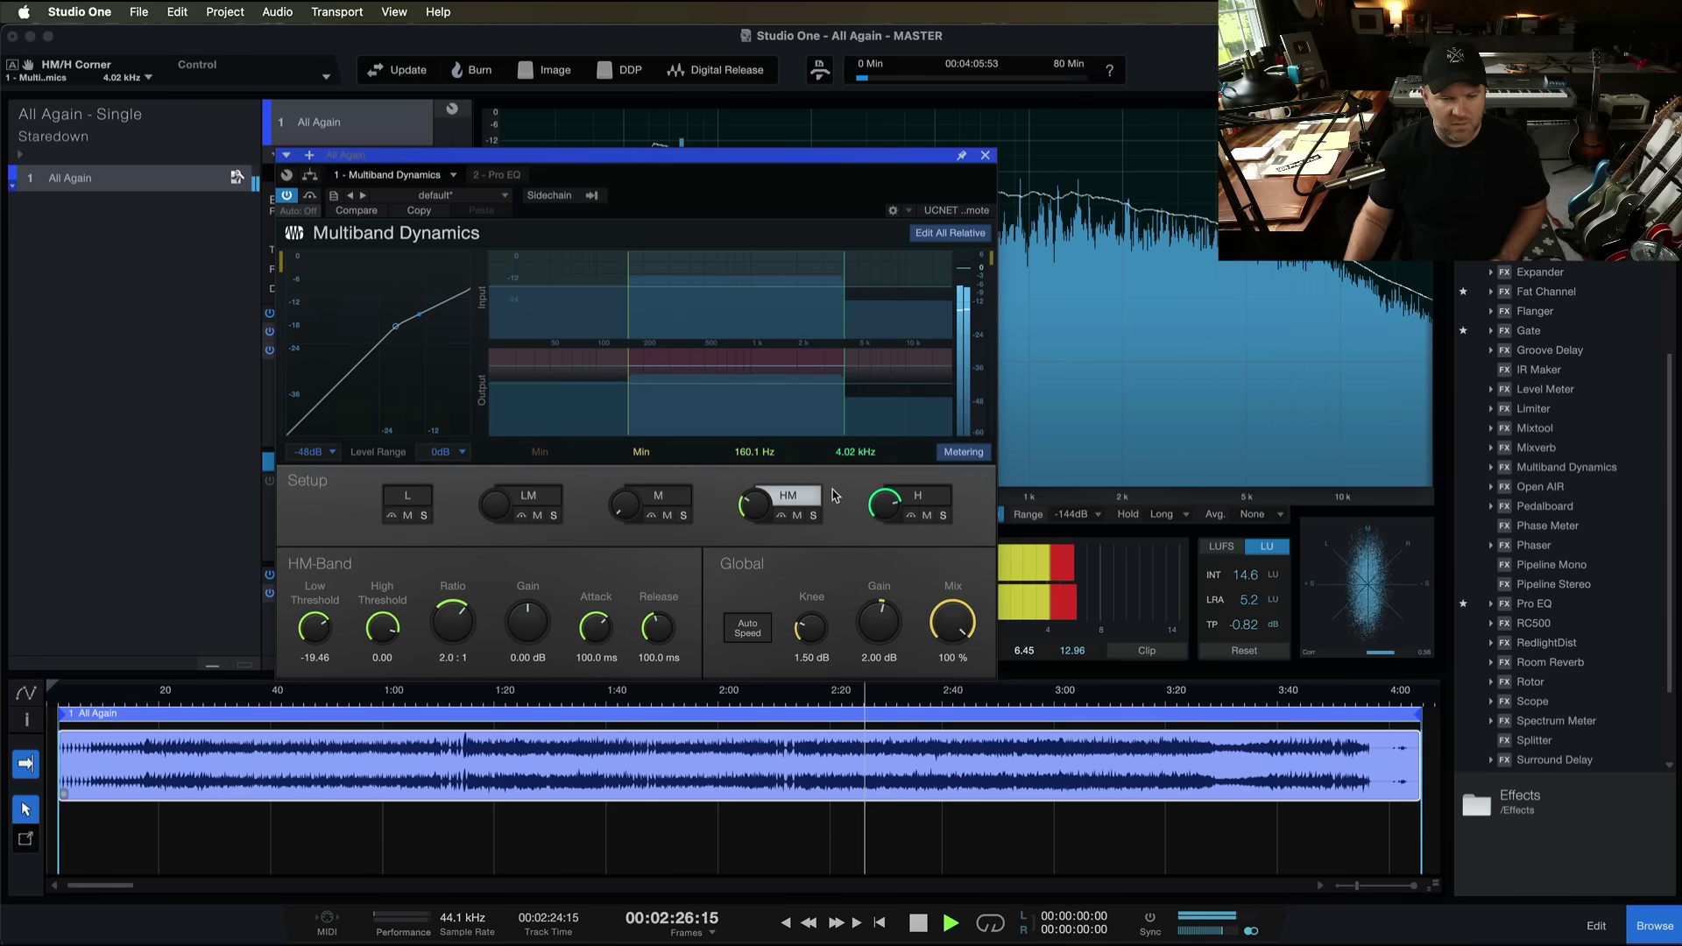
{"action": "key", "text": "space"}
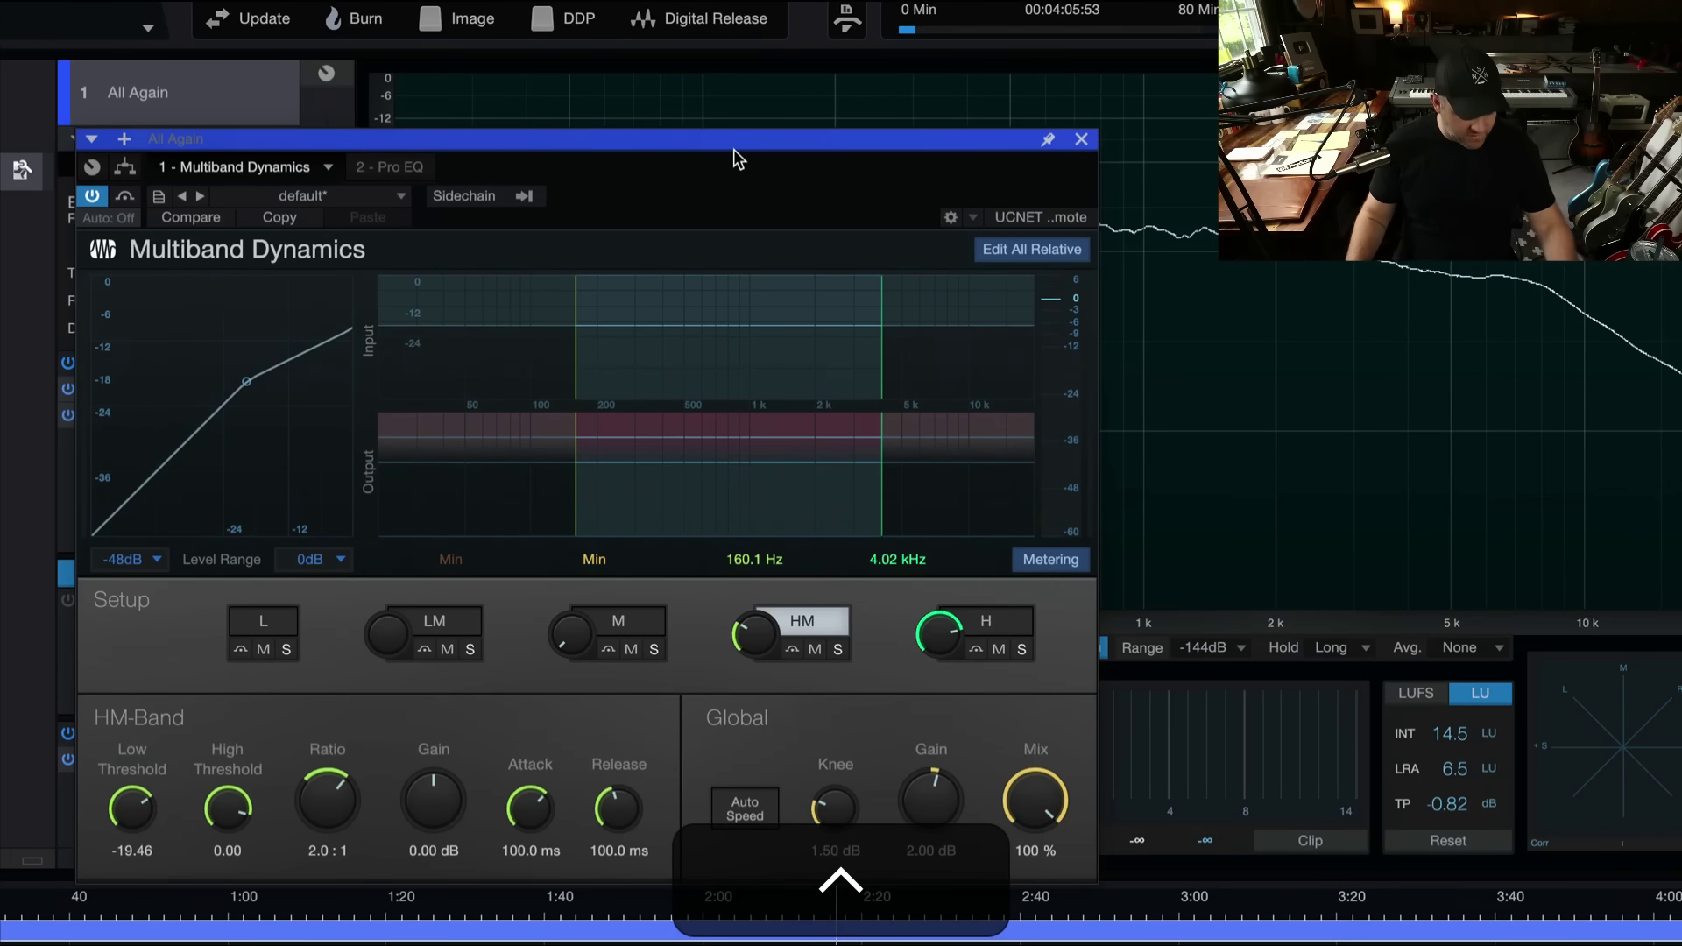
- Play the master while sweeping the high-mid/high crossover between roughly 1 kHz and 4 kHz
{"action": "key", "text": "space"}
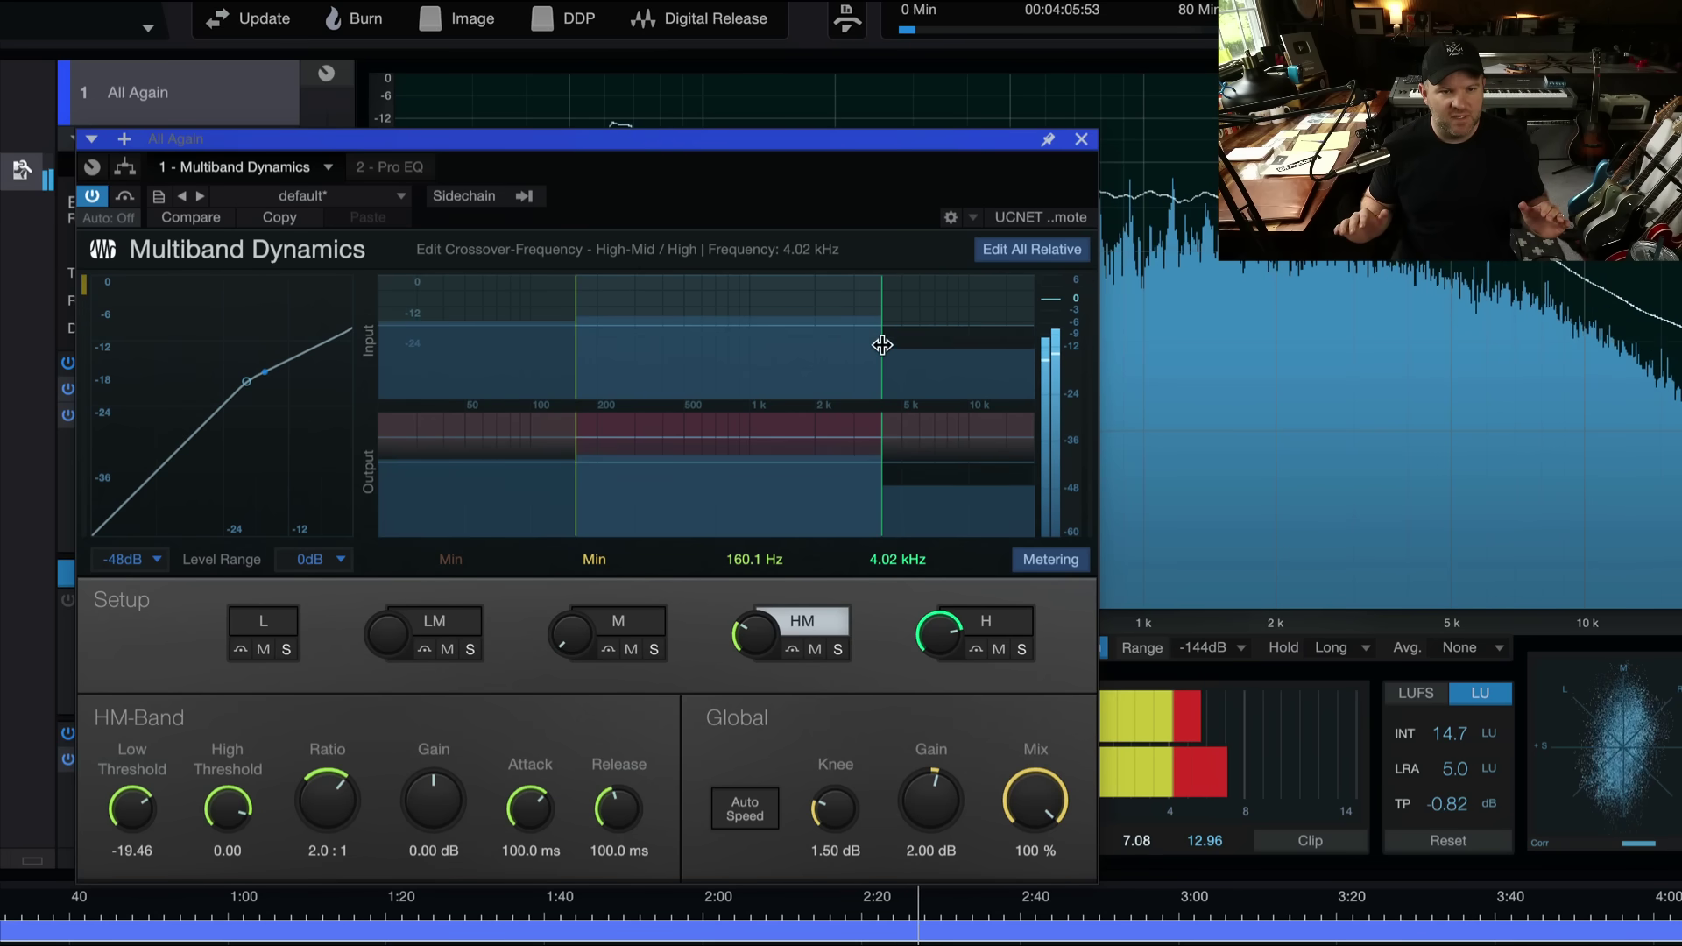
{"action": "left_click_drag", "start_coordinate": [882, 344], "coordinate": [801, 351]}
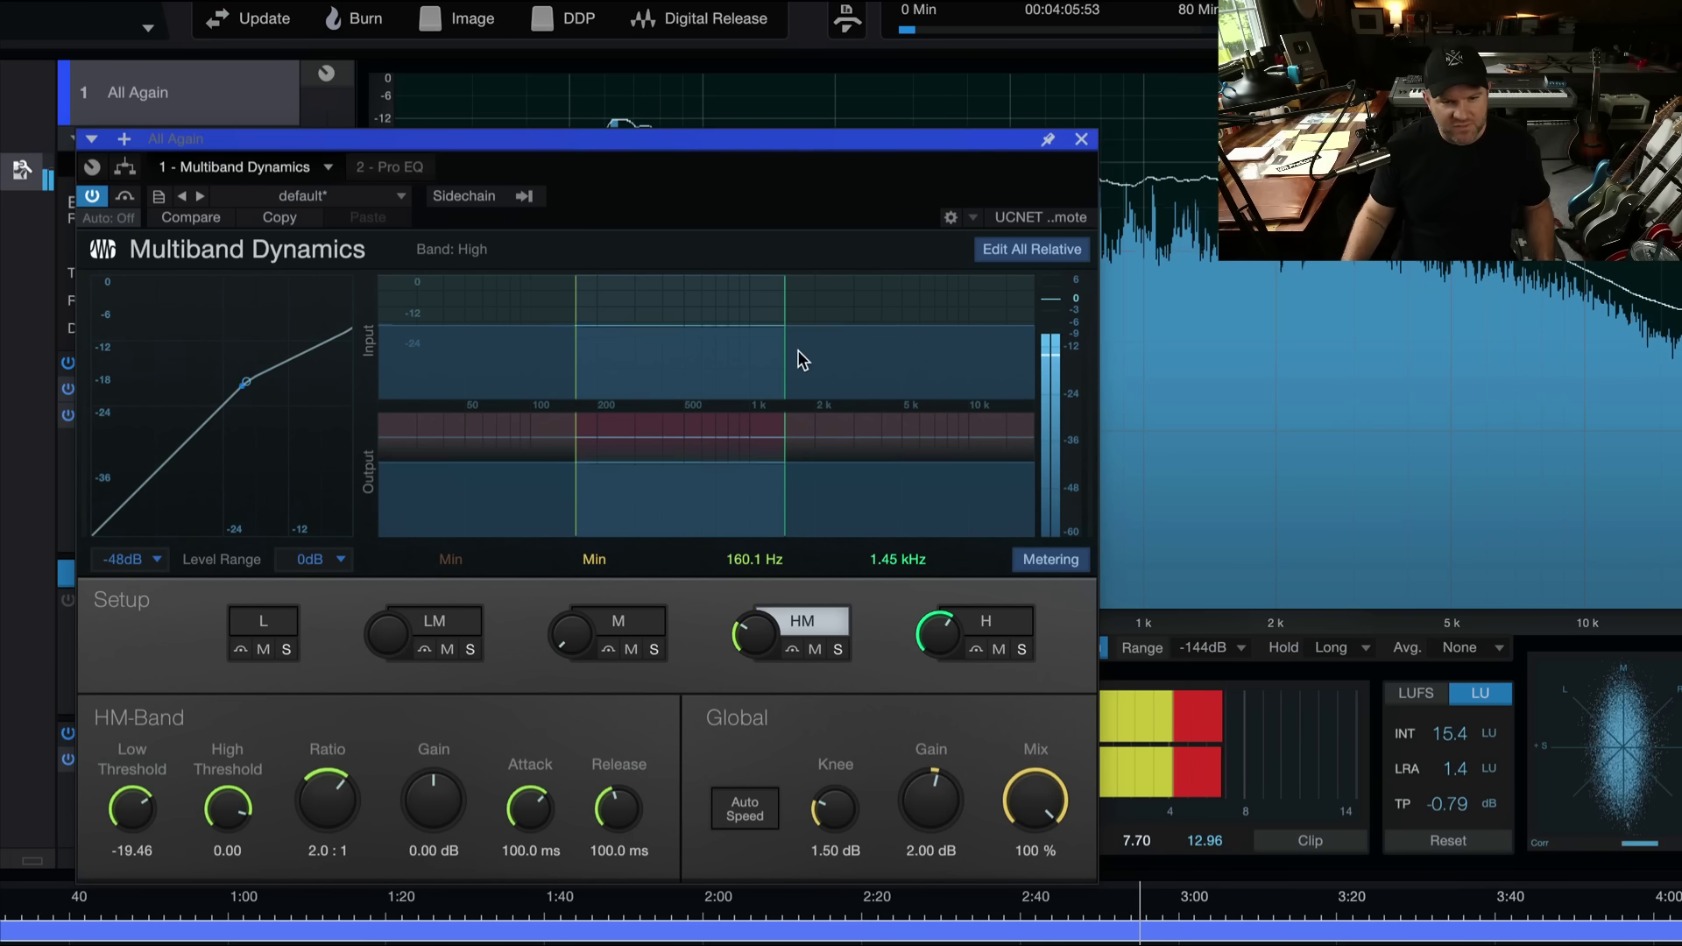
{"action": "left_click_drag", "start_coordinate": [784, 351], "coordinate": [777, 353]}
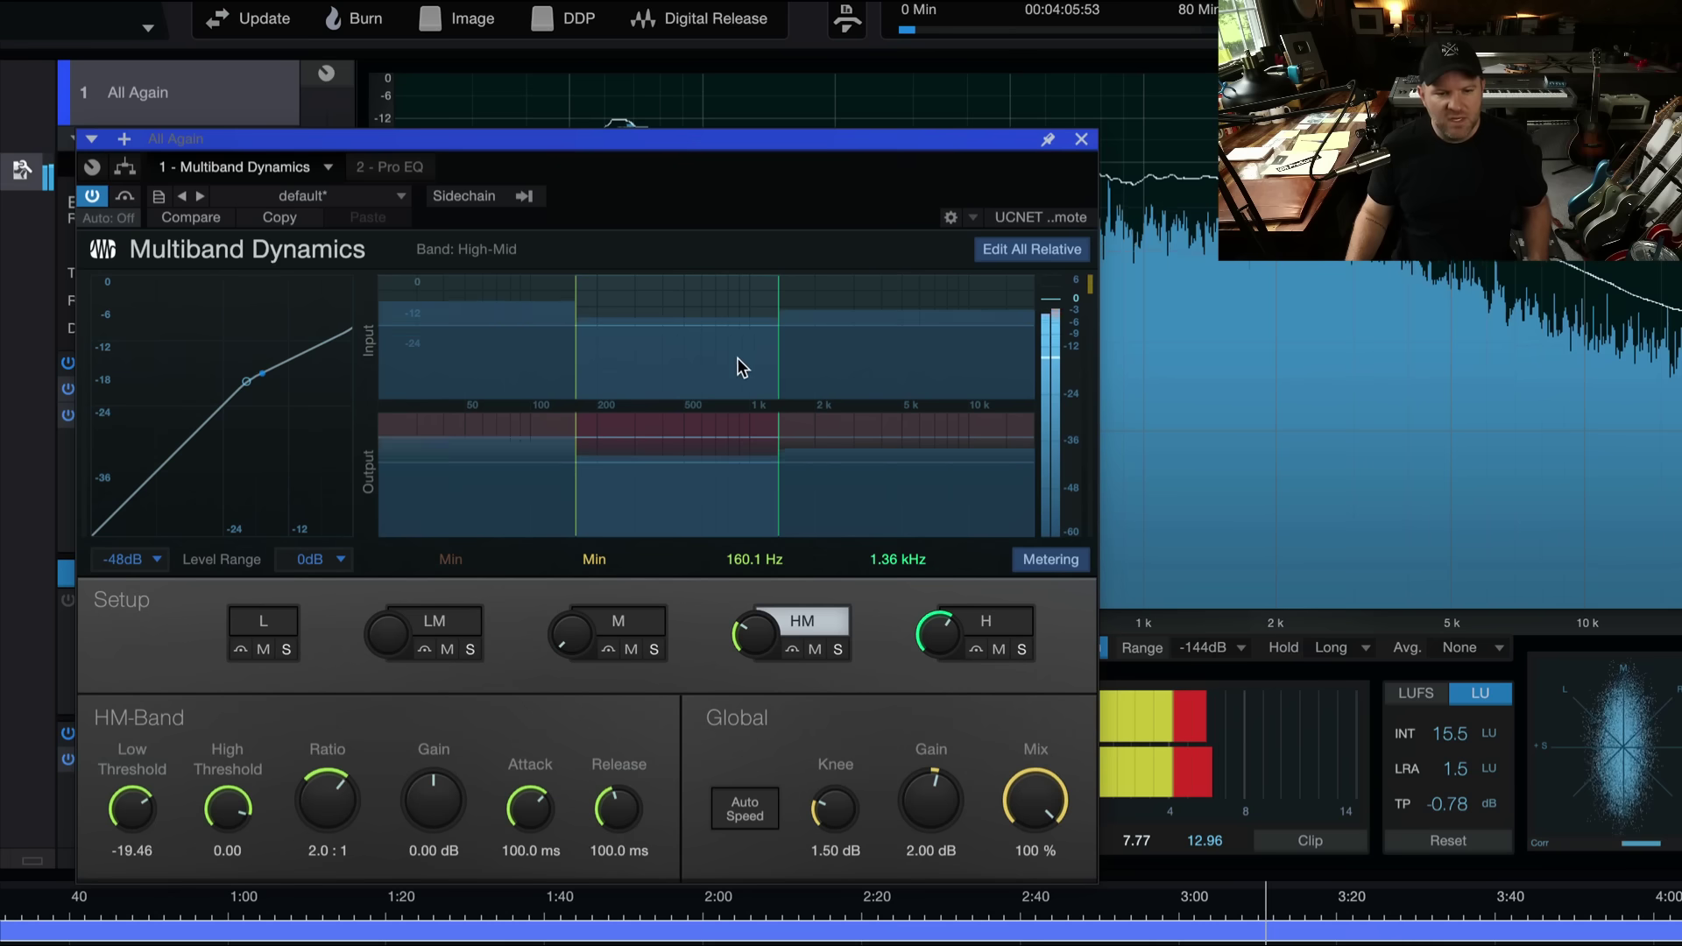
{"action": "left_click_drag", "start_coordinate": [779, 354], "coordinate": [970, 385]}
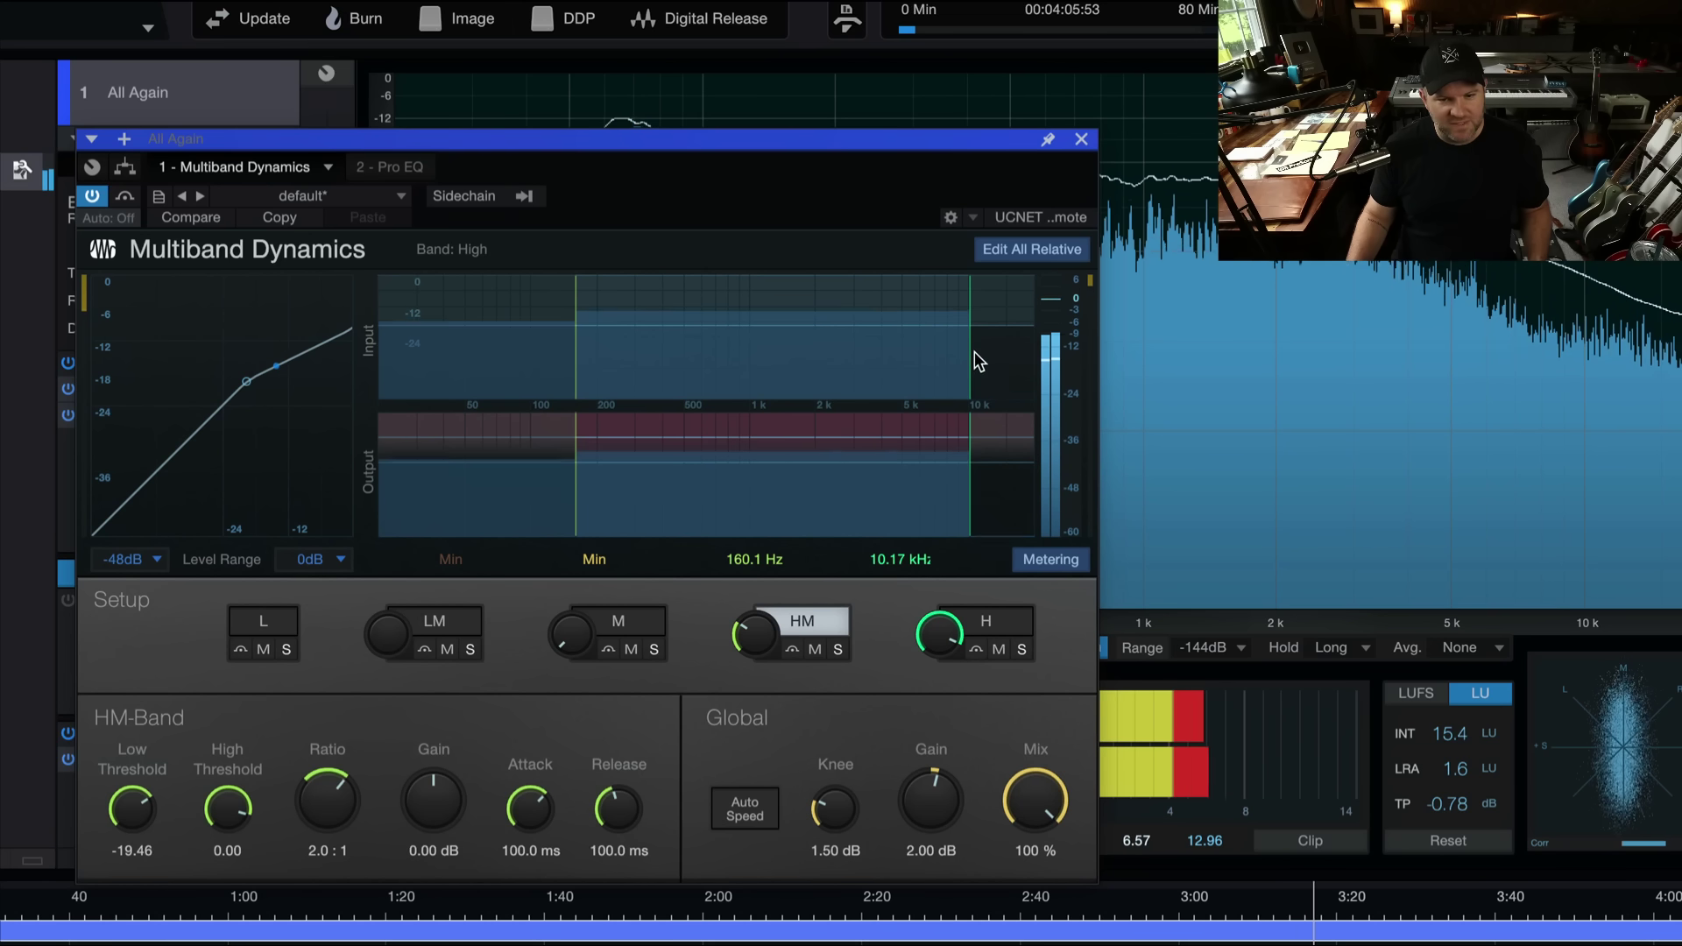
{"action": "left_click_drag", "start_coordinate": [969, 354], "coordinate": [758, 349]}
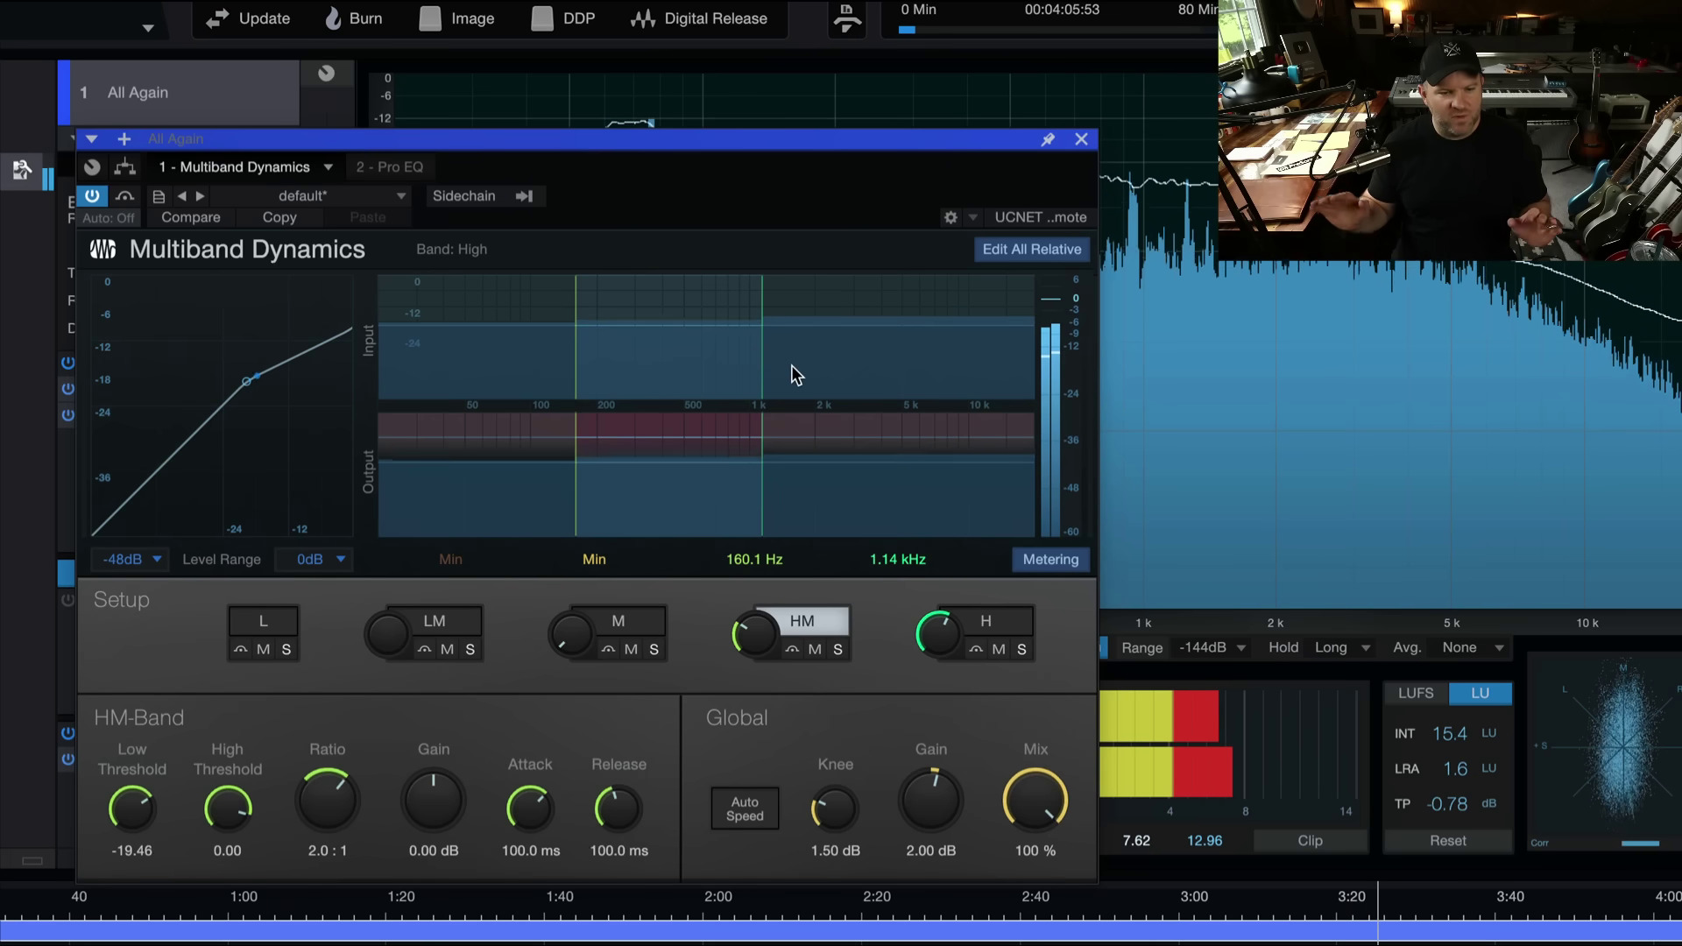
{"action": "left_click_drag", "start_coordinate": [758, 364], "coordinate": [860, 364]}
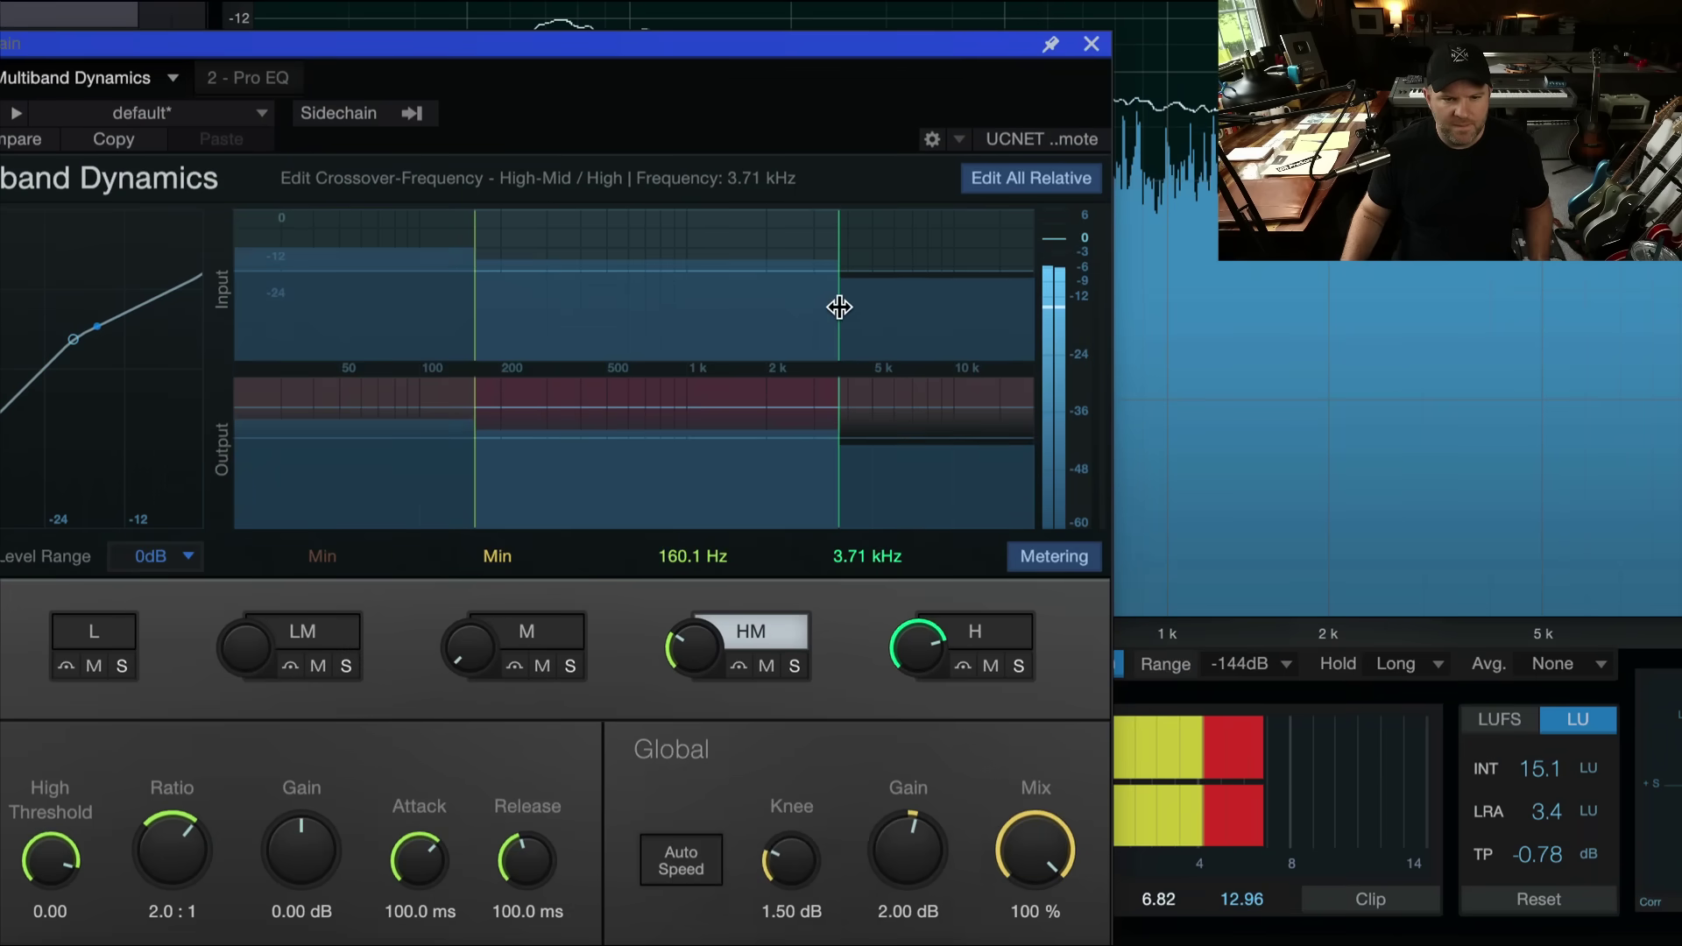
- Sweep the high-mid/high crossover through 3.08, 4.13 and 1.25 kHz, settling at about 1.14 kHz
{"action": "left_click_drag", "start_coordinate": [838, 307], "coordinate": [716, 319]}
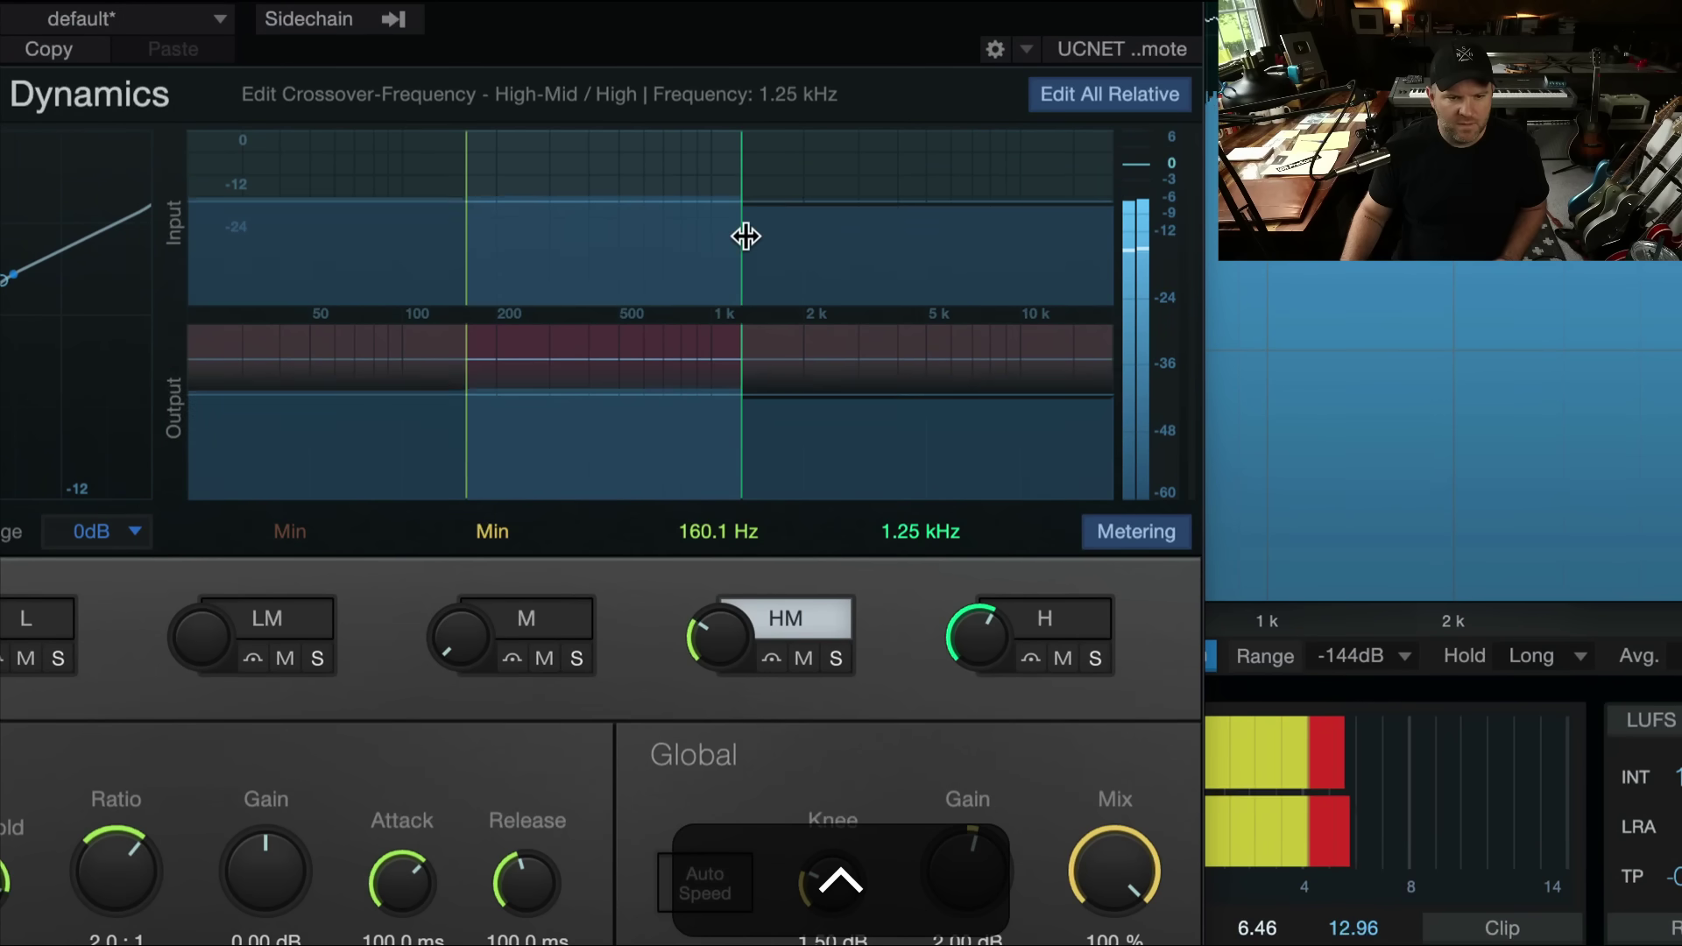
{"action": "left_click_drag", "start_coordinate": [767, 304], "coordinate": [847, 307]}
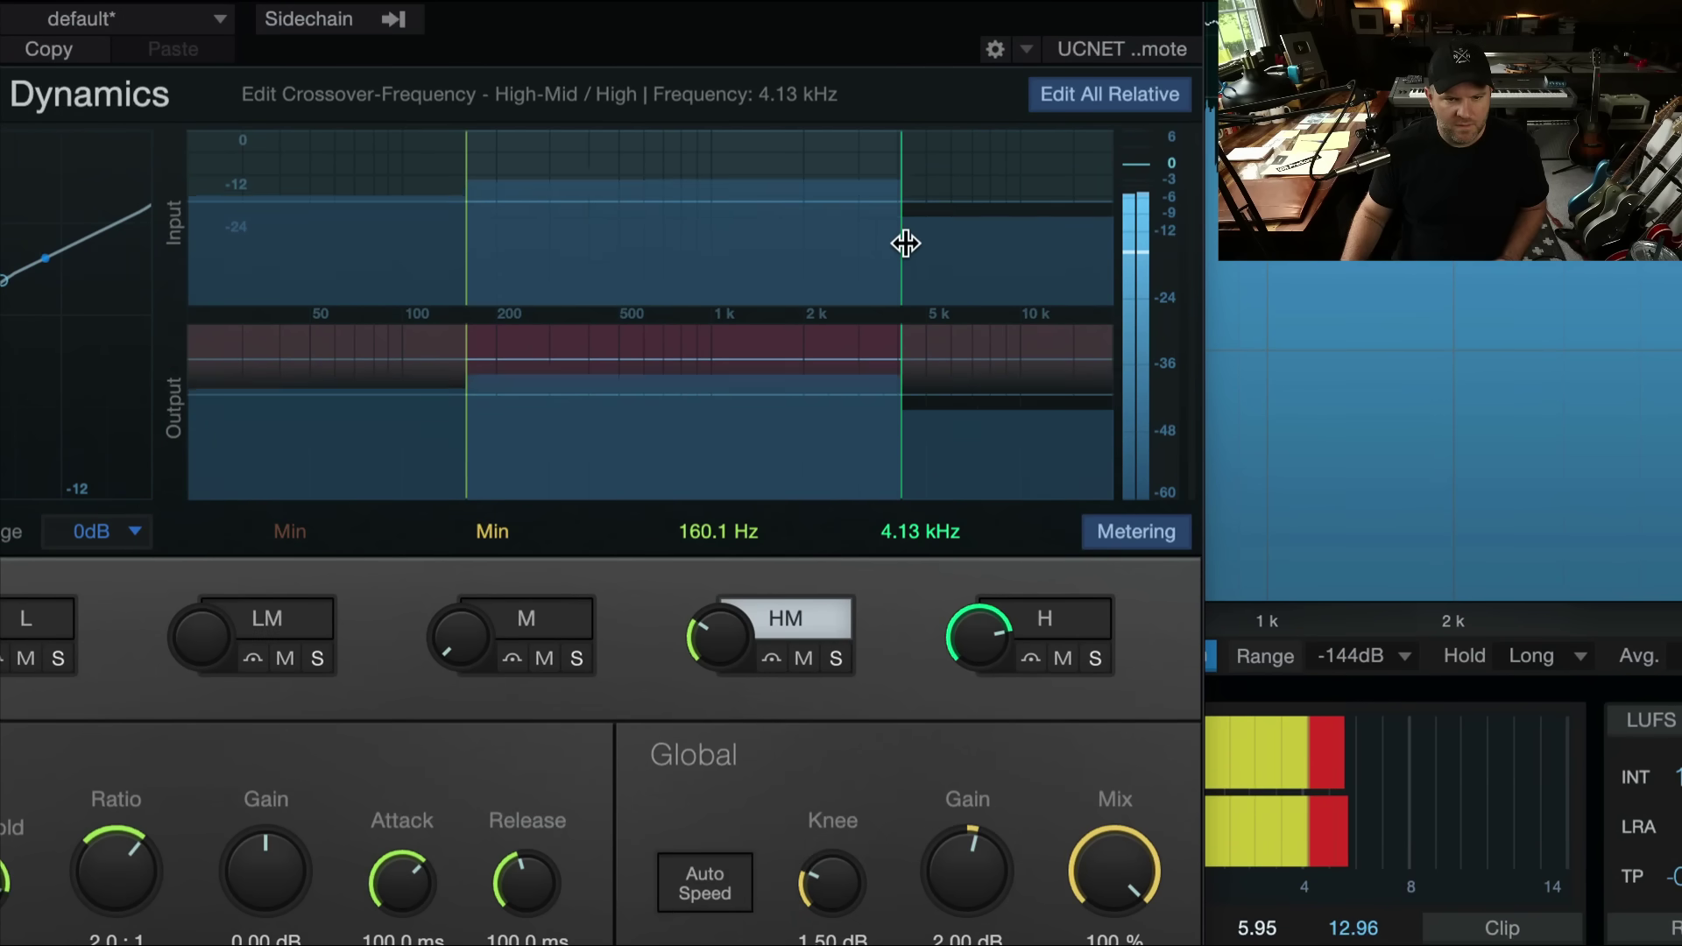
{"action": "left_click_drag", "start_coordinate": [905, 244], "coordinate": [749, 244]}
{"action": "key", "text": "space"}
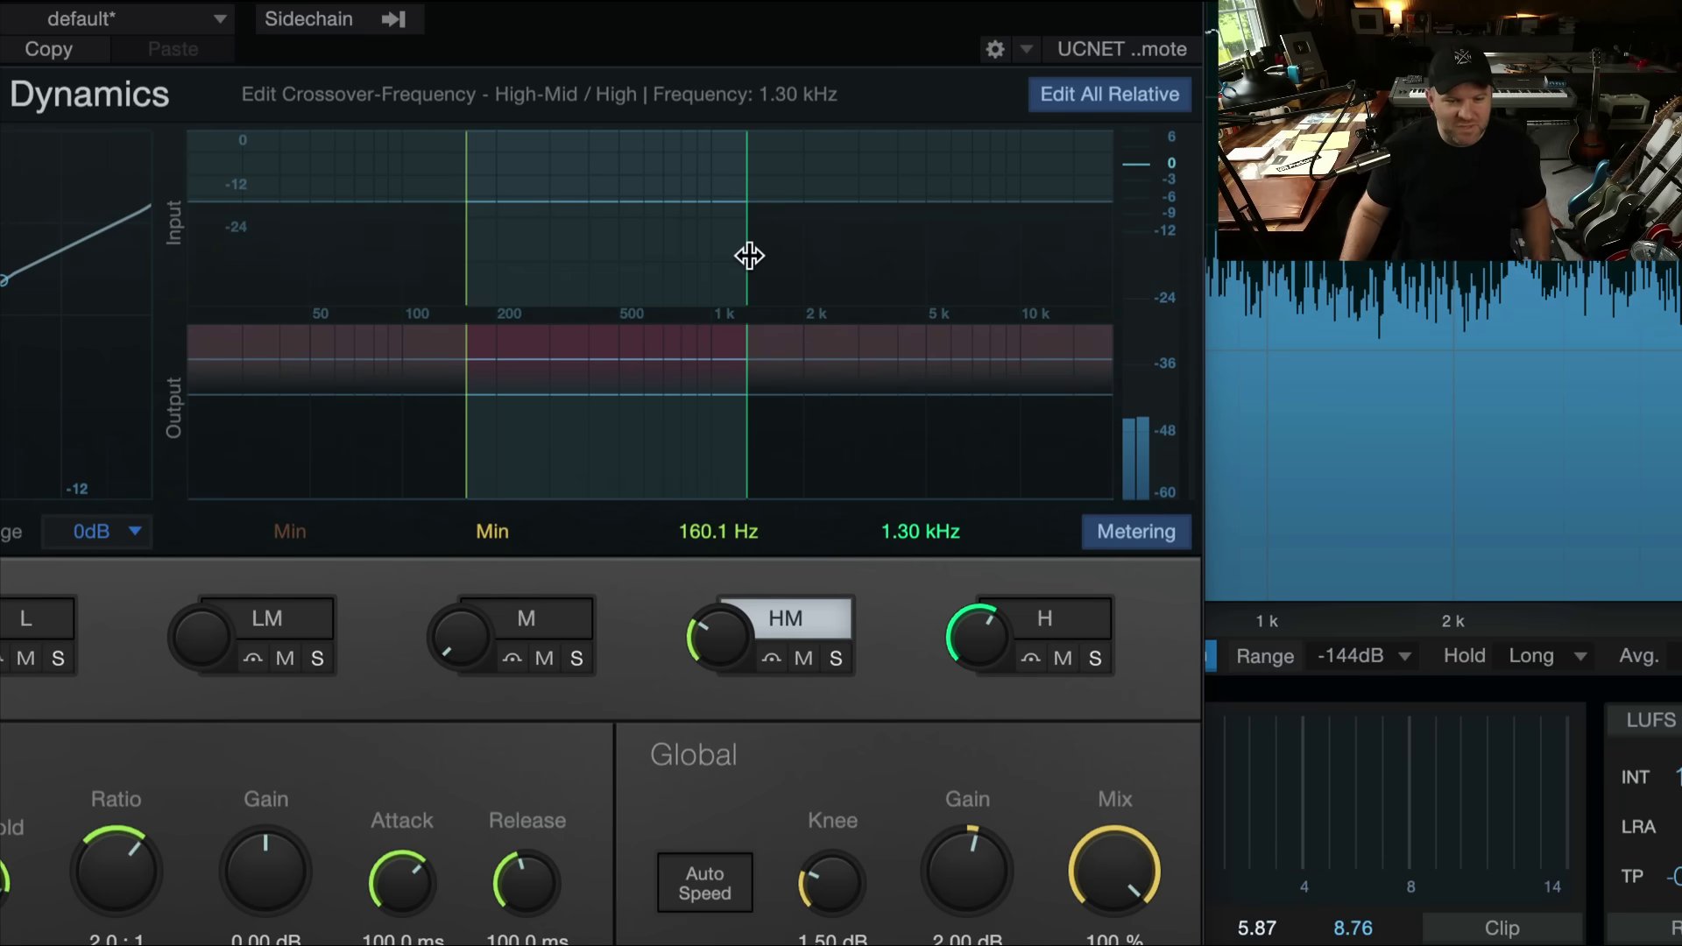
{"action": "mouse_move", "coordinate": [747, 255]}
{"action": "left_mouse_down"}
{"action": "mouse_move", "coordinate": [939, 248]}
{"action": "mouse_move", "coordinate": [710, 266]}
{"action": "mouse_move", "coordinate": [731, 265]}
{"action": "left_mouse_up"}
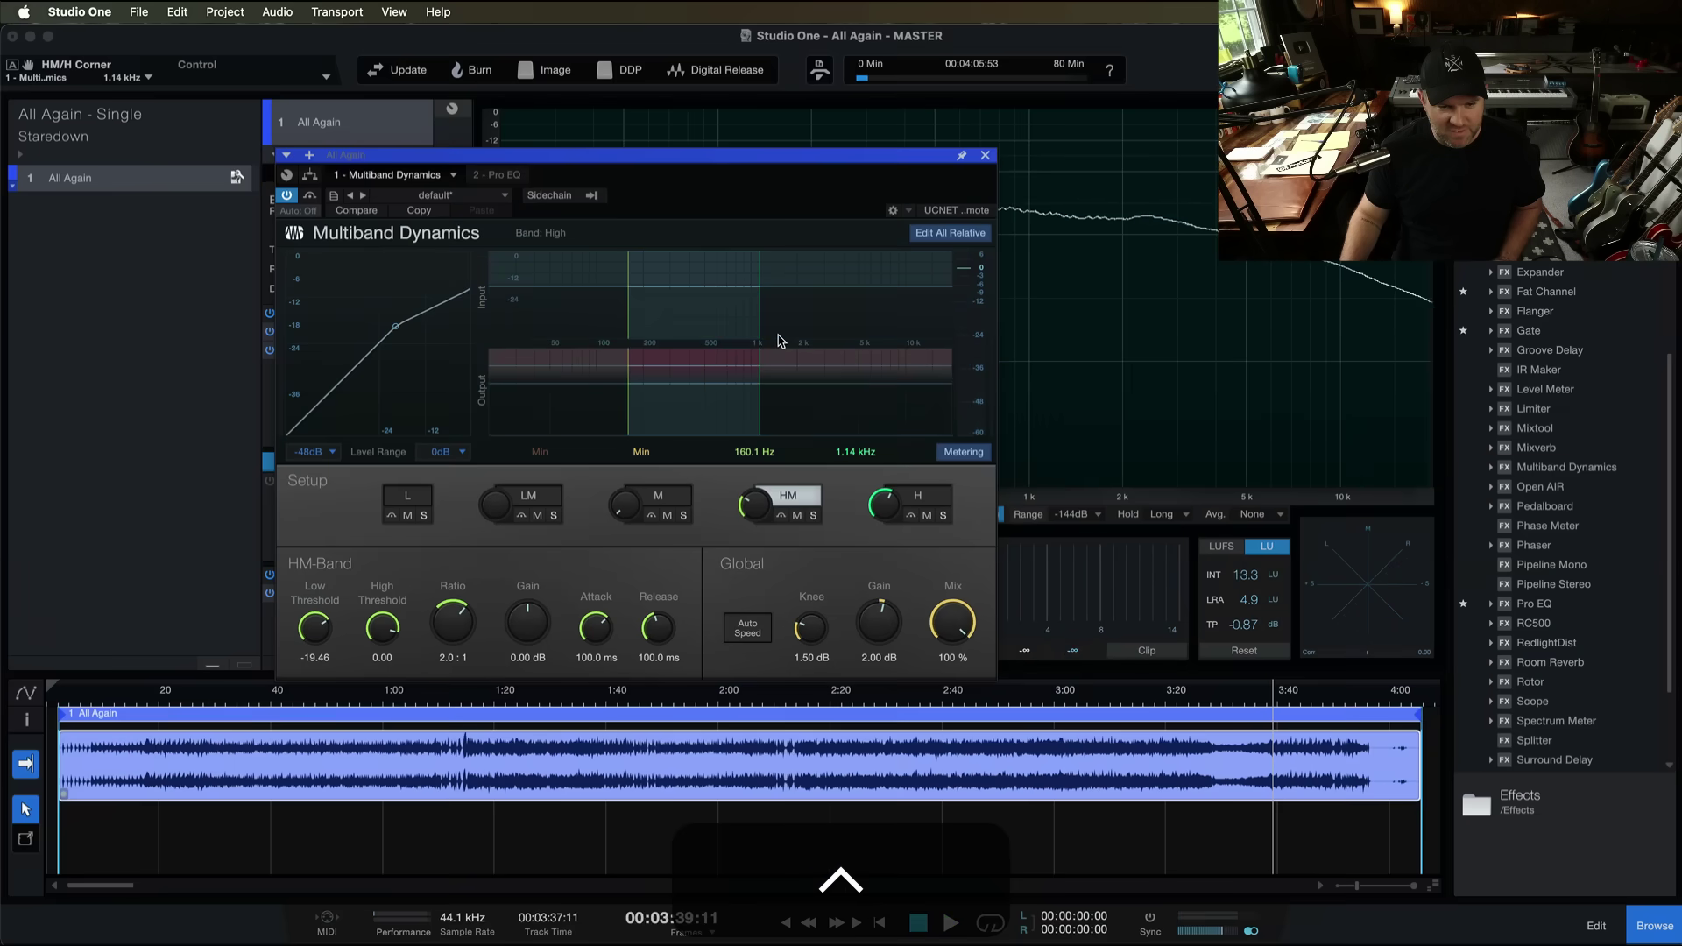
- Raise the high-mid/high crossover to 4.13 kHz, audition the soloed high-mid band, then unsolo it
{"action": "key", "text": "space"}
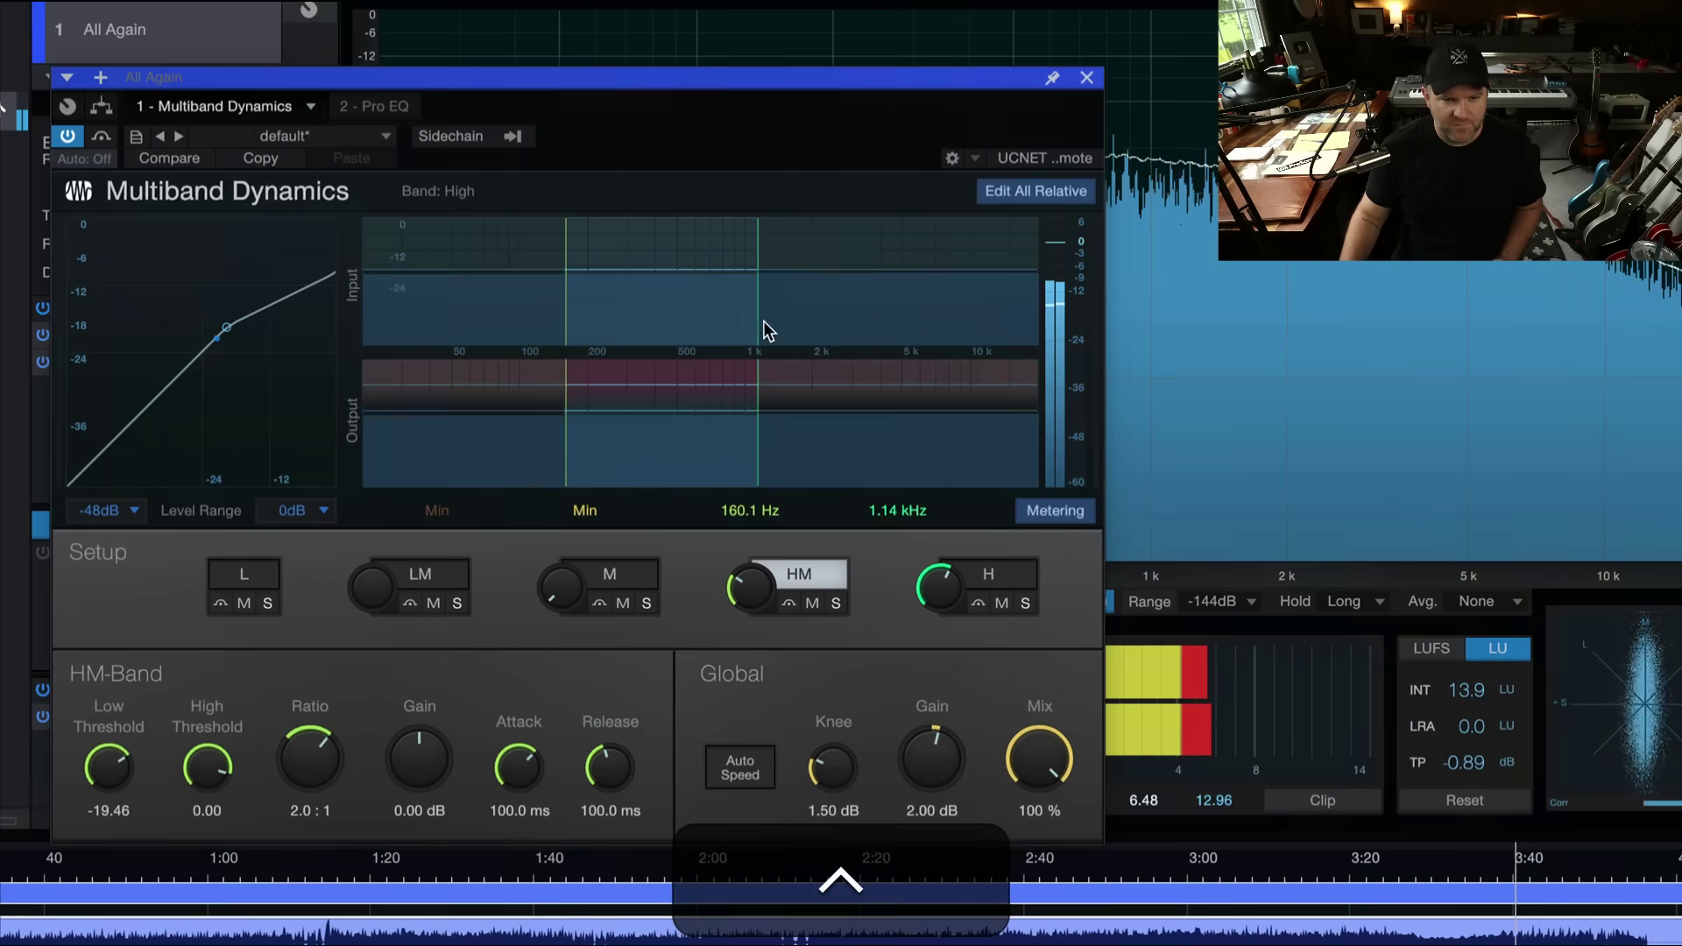
{"action": "mouse_move", "coordinate": [758, 323]}
{"action": "left_mouse_down"}
{"action": "mouse_move", "coordinate": [923, 326]}
{"action": "mouse_move", "coordinate": [785, 322]}
{"action": "left_mouse_up"}
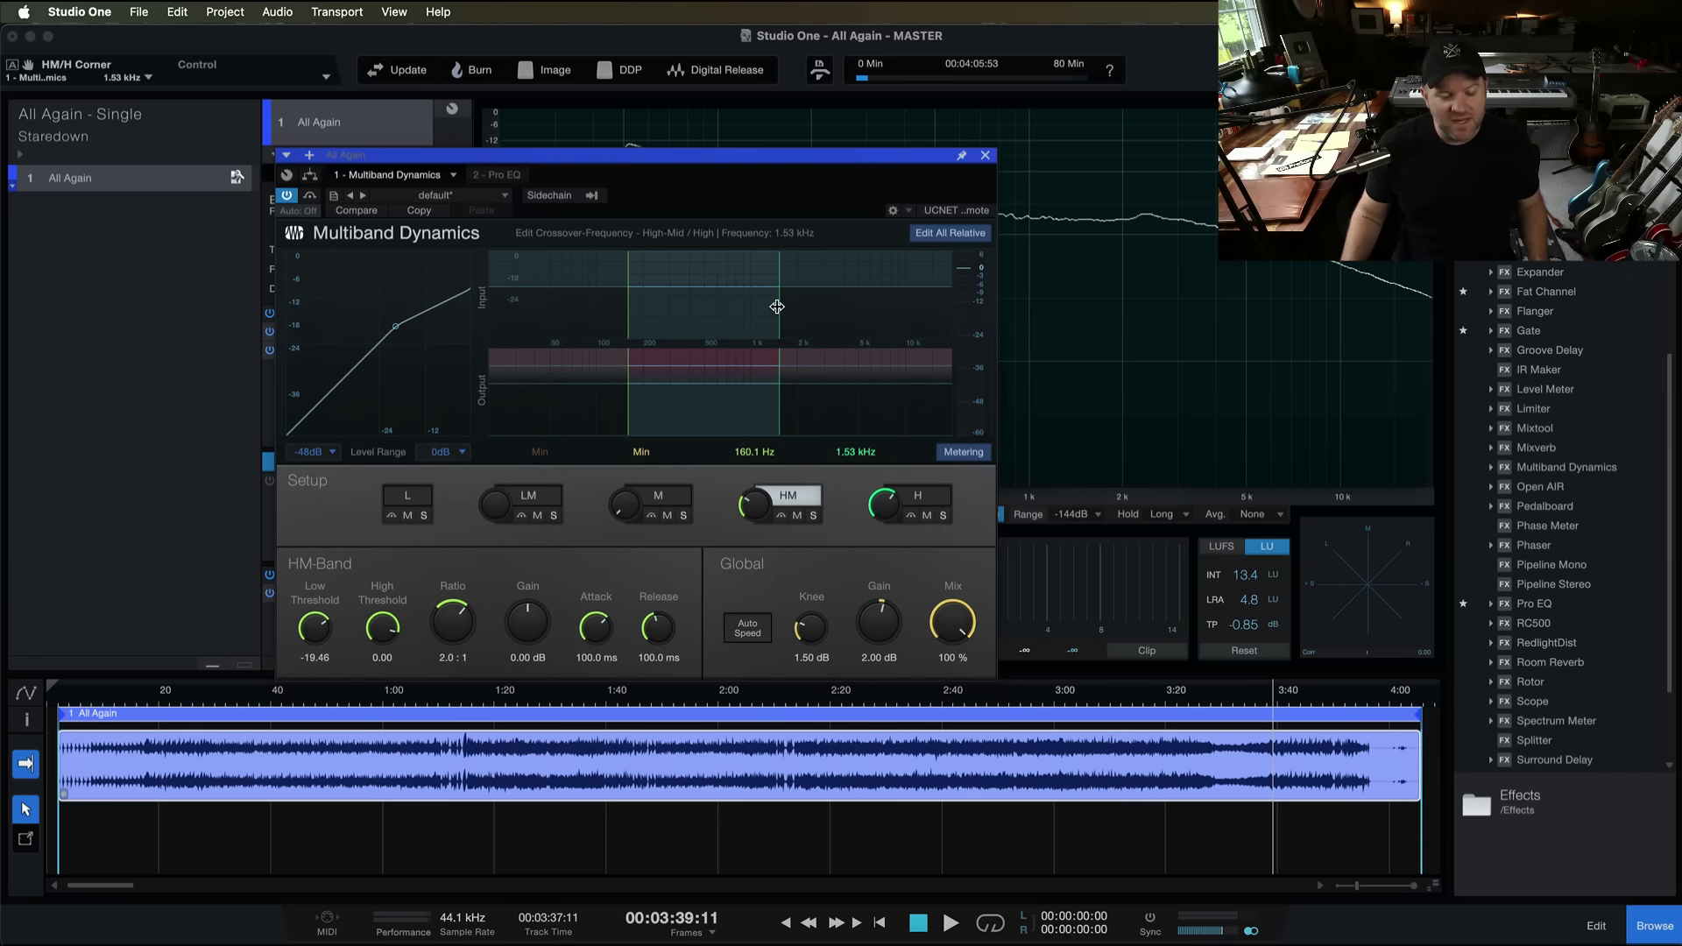
{"action": "left_click_drag", "start_coordinate": [777, 305], "coordinate": [855, 301]}
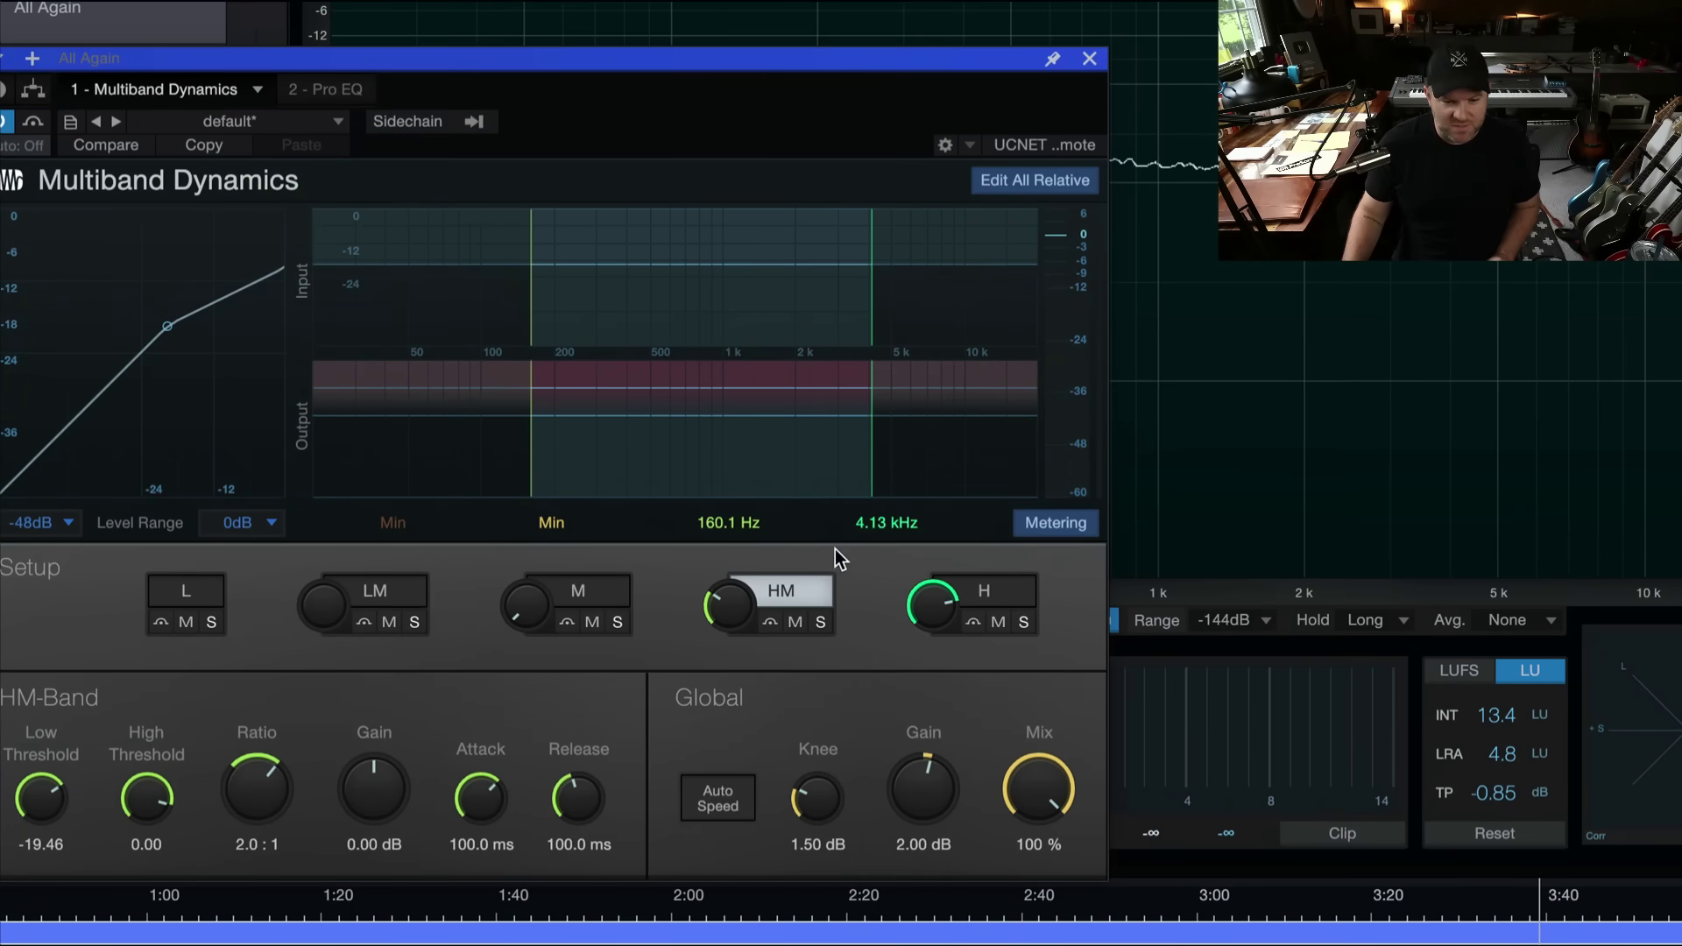
{"action": "key", "text": "space"}
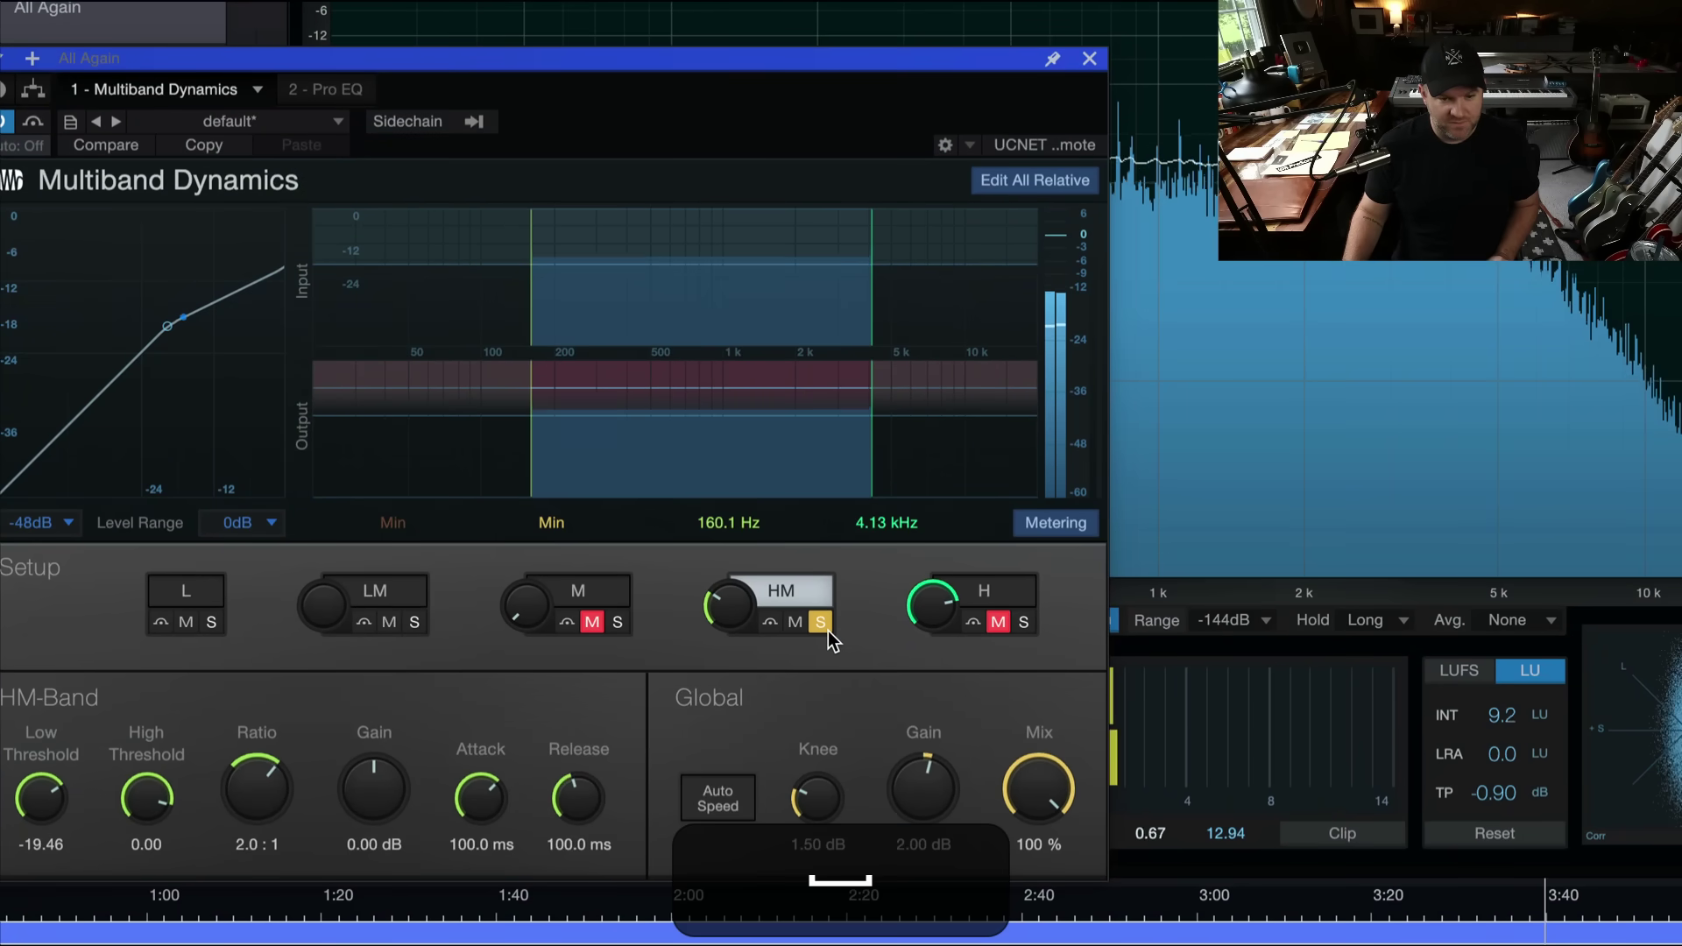
{"action": "left_click", "coordinate": [821, 622]}
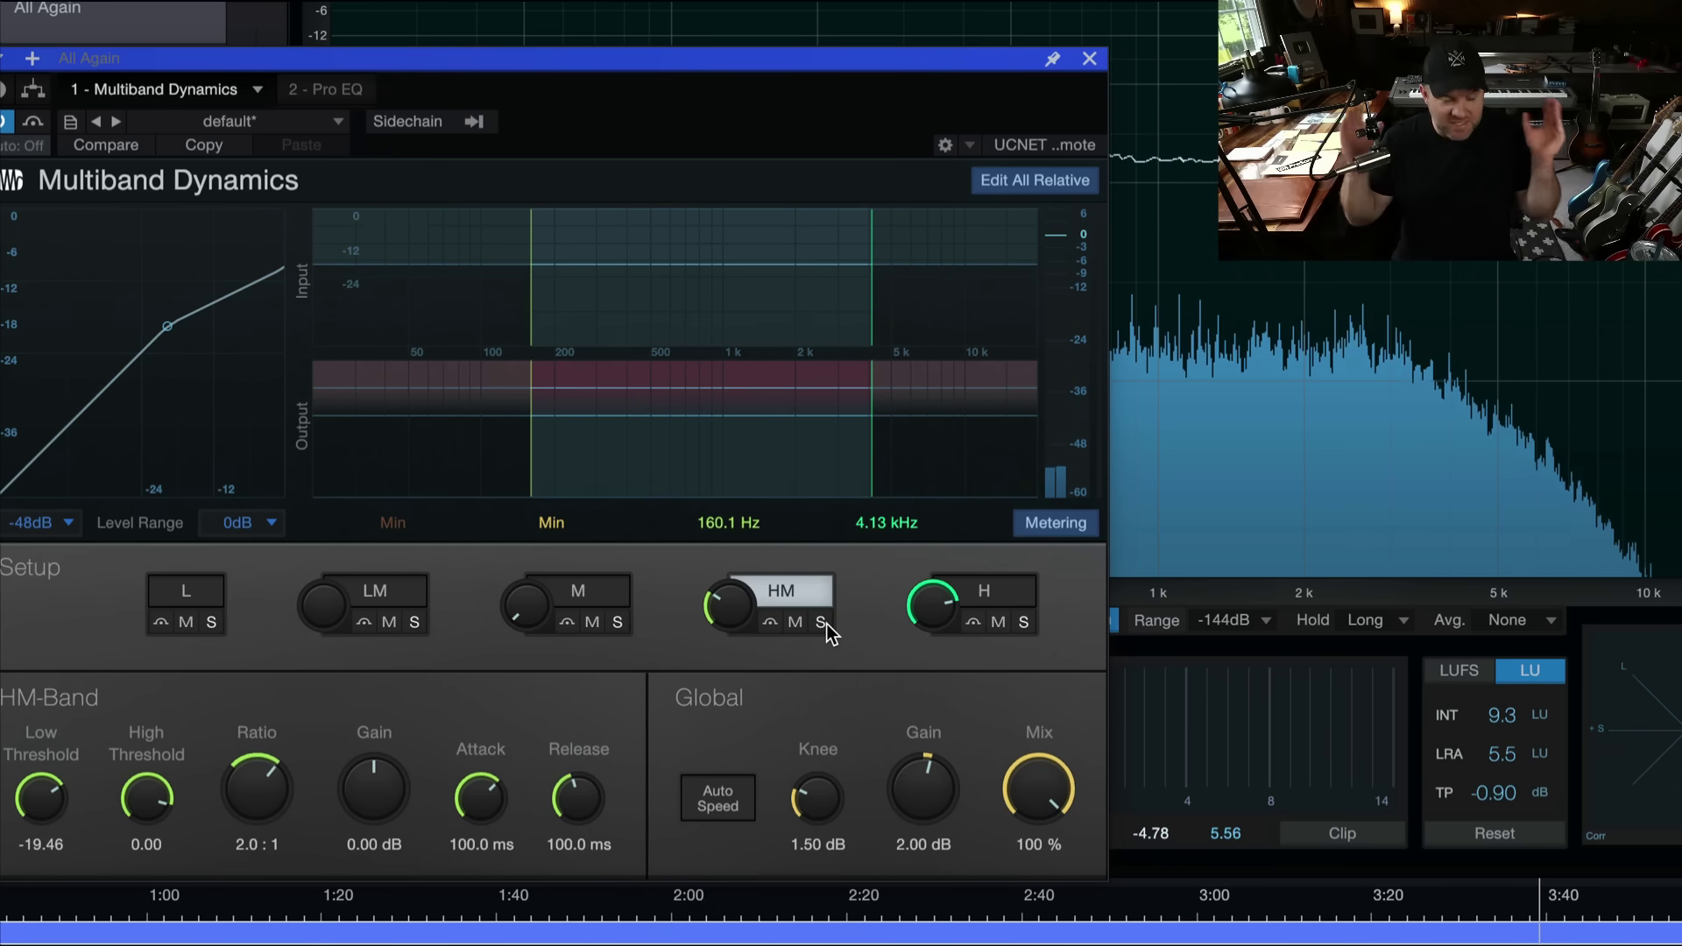
{"action": "key", "text": "space"}
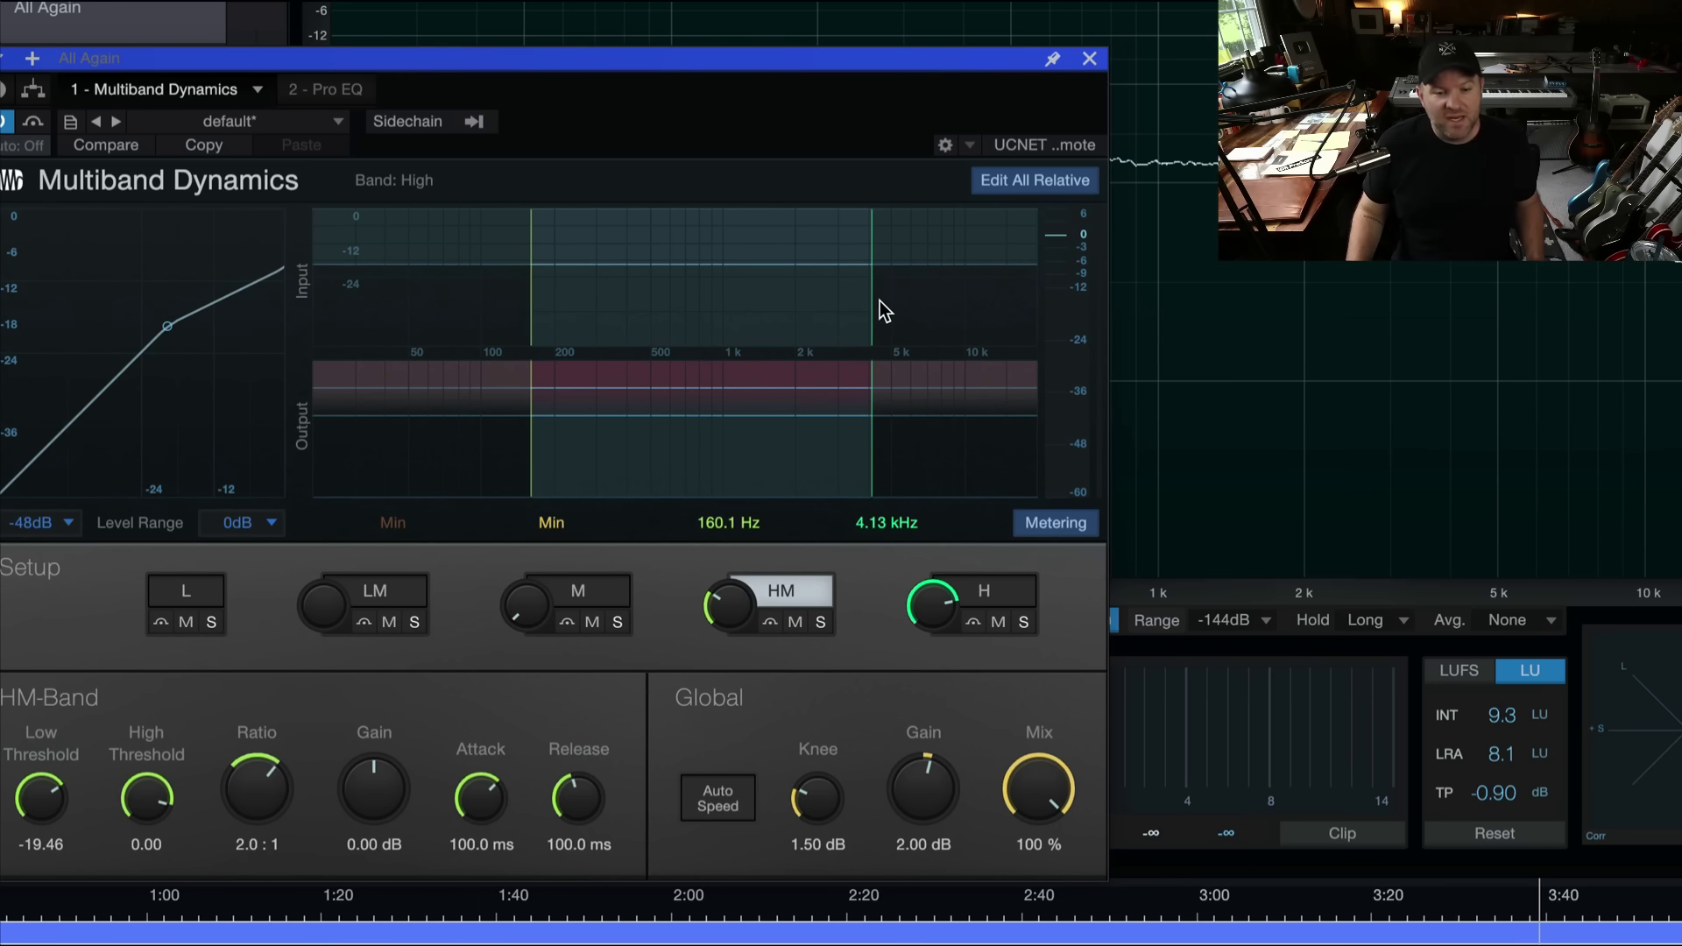
- Drag the high-mid/high crossover from 4.13 kHz down to about 1.34 kHz
{"action": "left_click_drag", "start_coordinate": [872, 300], "coordinate": [768, 288]}
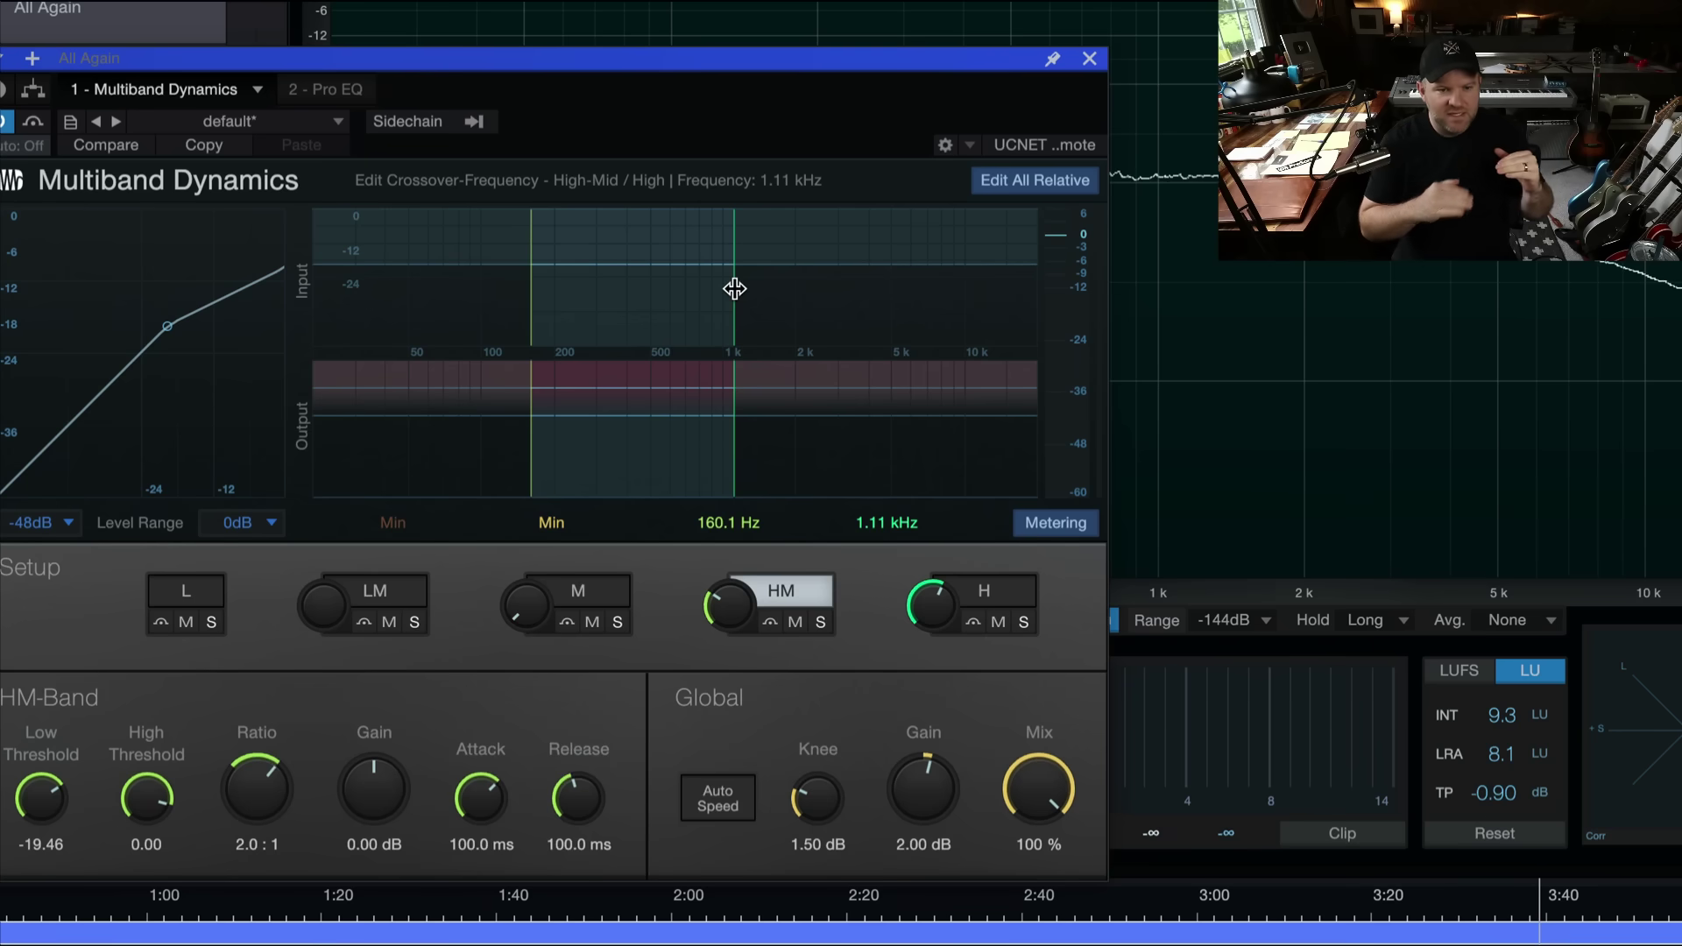
{"action": "left_click_drag", "start_coordinate": [788, 279], "coordinate": [738, 278]}
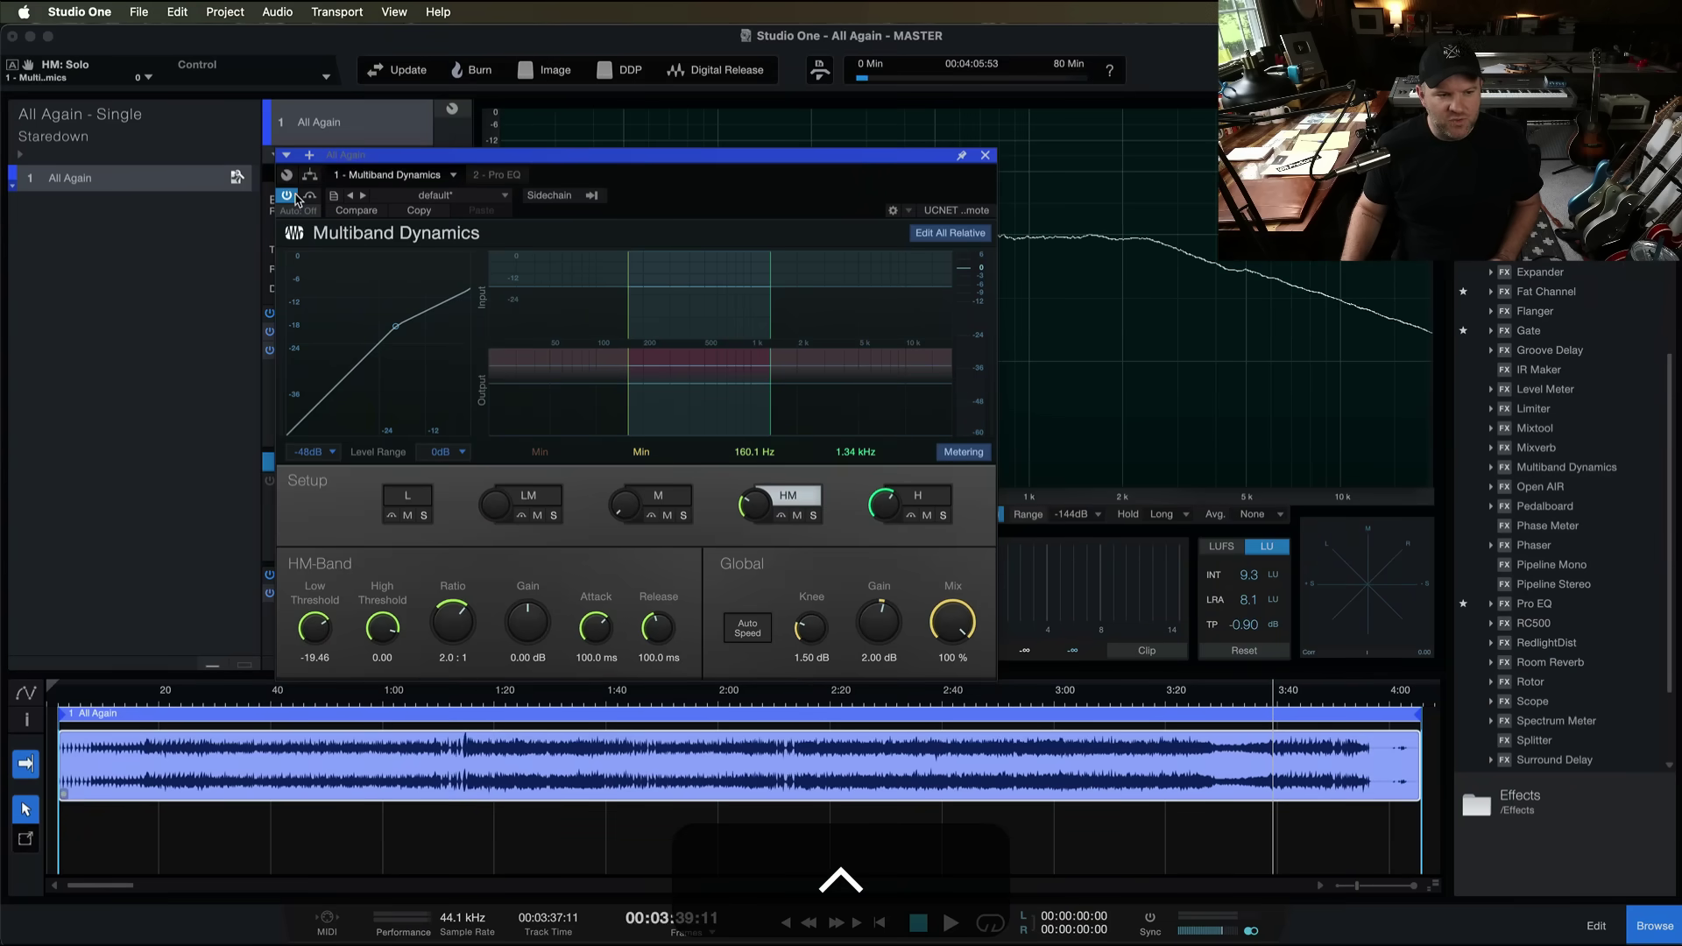
- Toggle the Multiband Dynamics power button several times, leaving it bypassed
{"action": "left_click", "coordinate": [287, 196]}
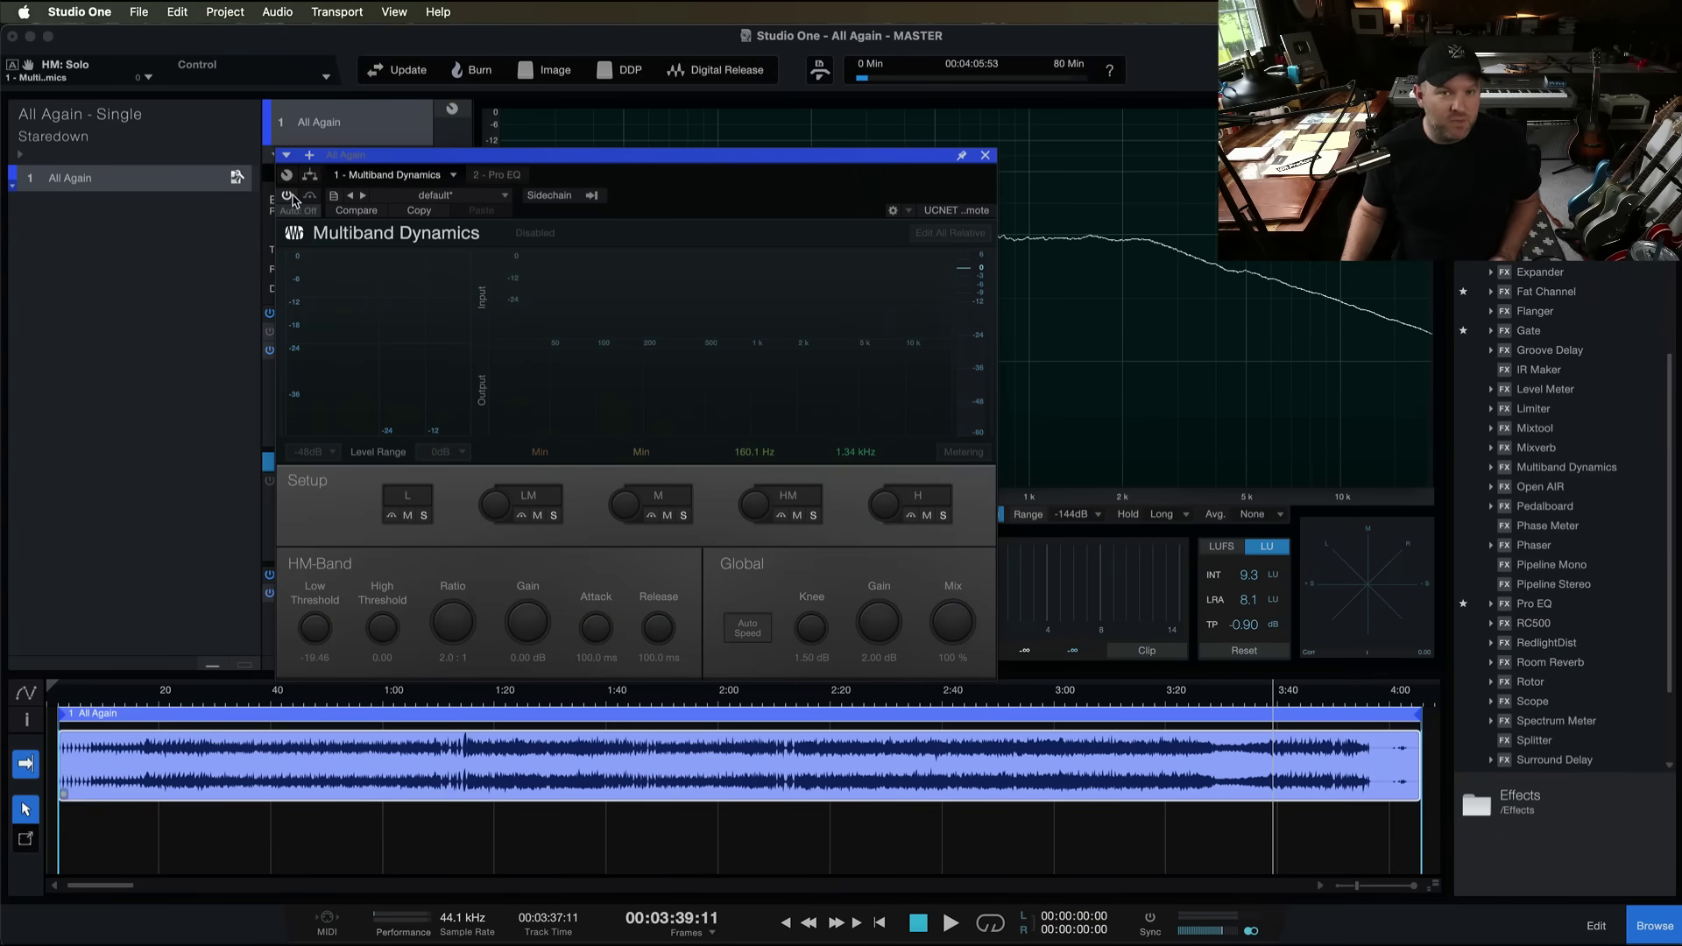
{"action": "left_click", "coordinate": [290, 196]}
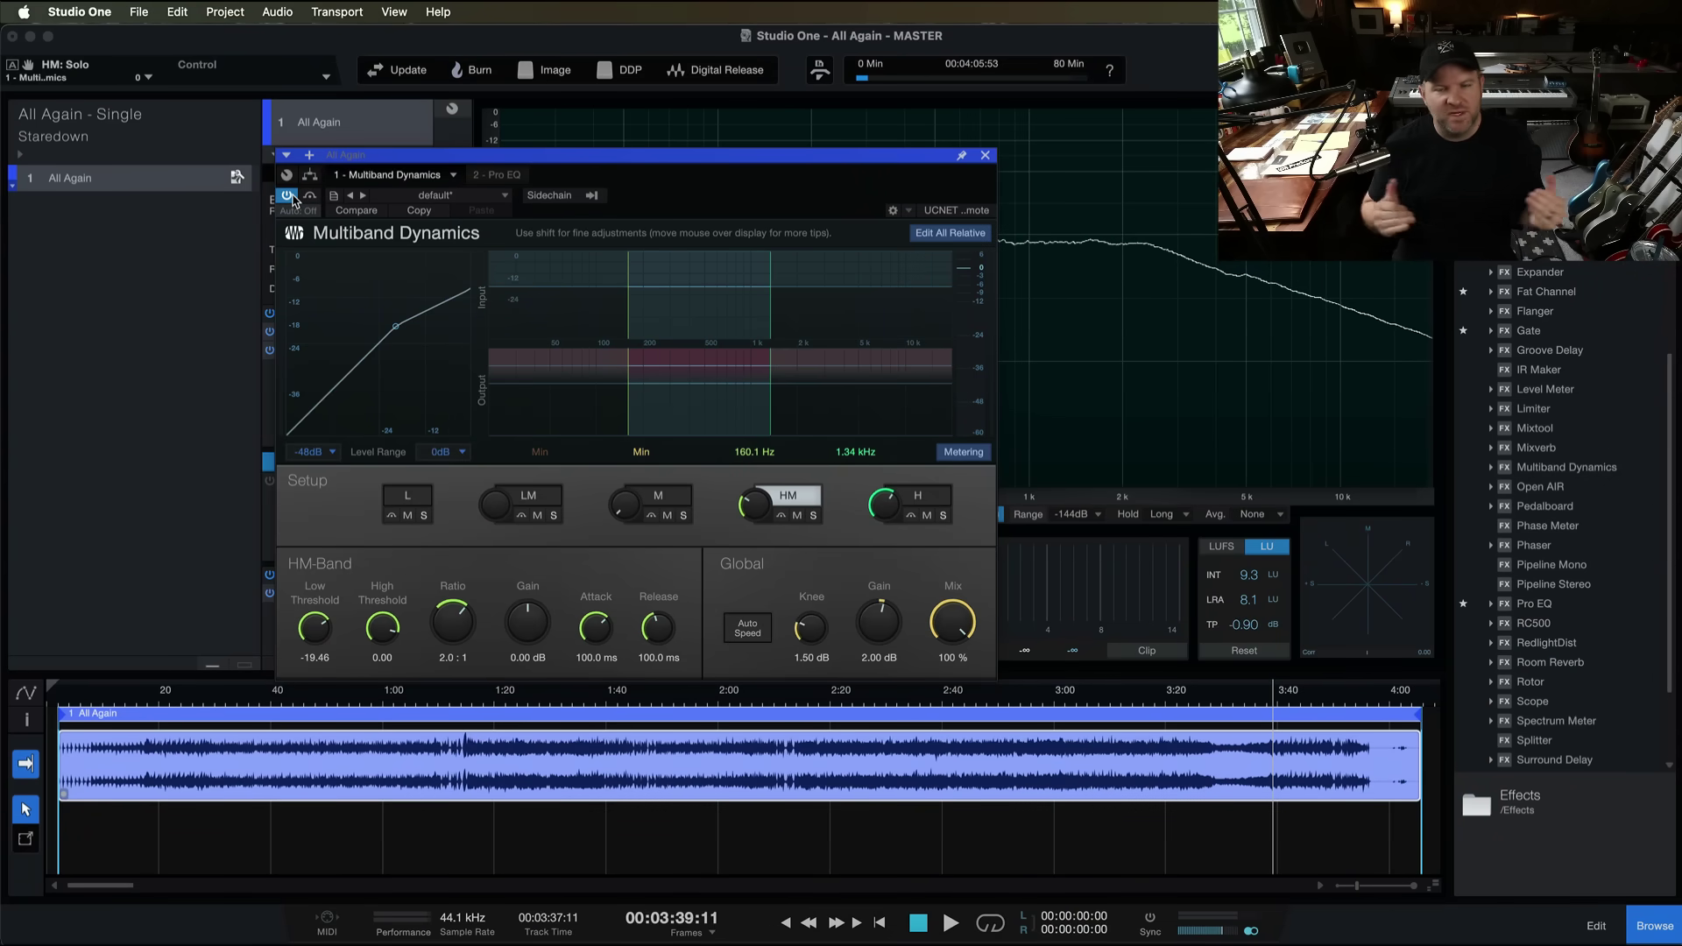
{"action": "left_click", "coordinate": [288, 196]}
{"action": "left_click", "coordinate": [288, 195]}
{"action": "left_click", "coordinate": [288, 196]}
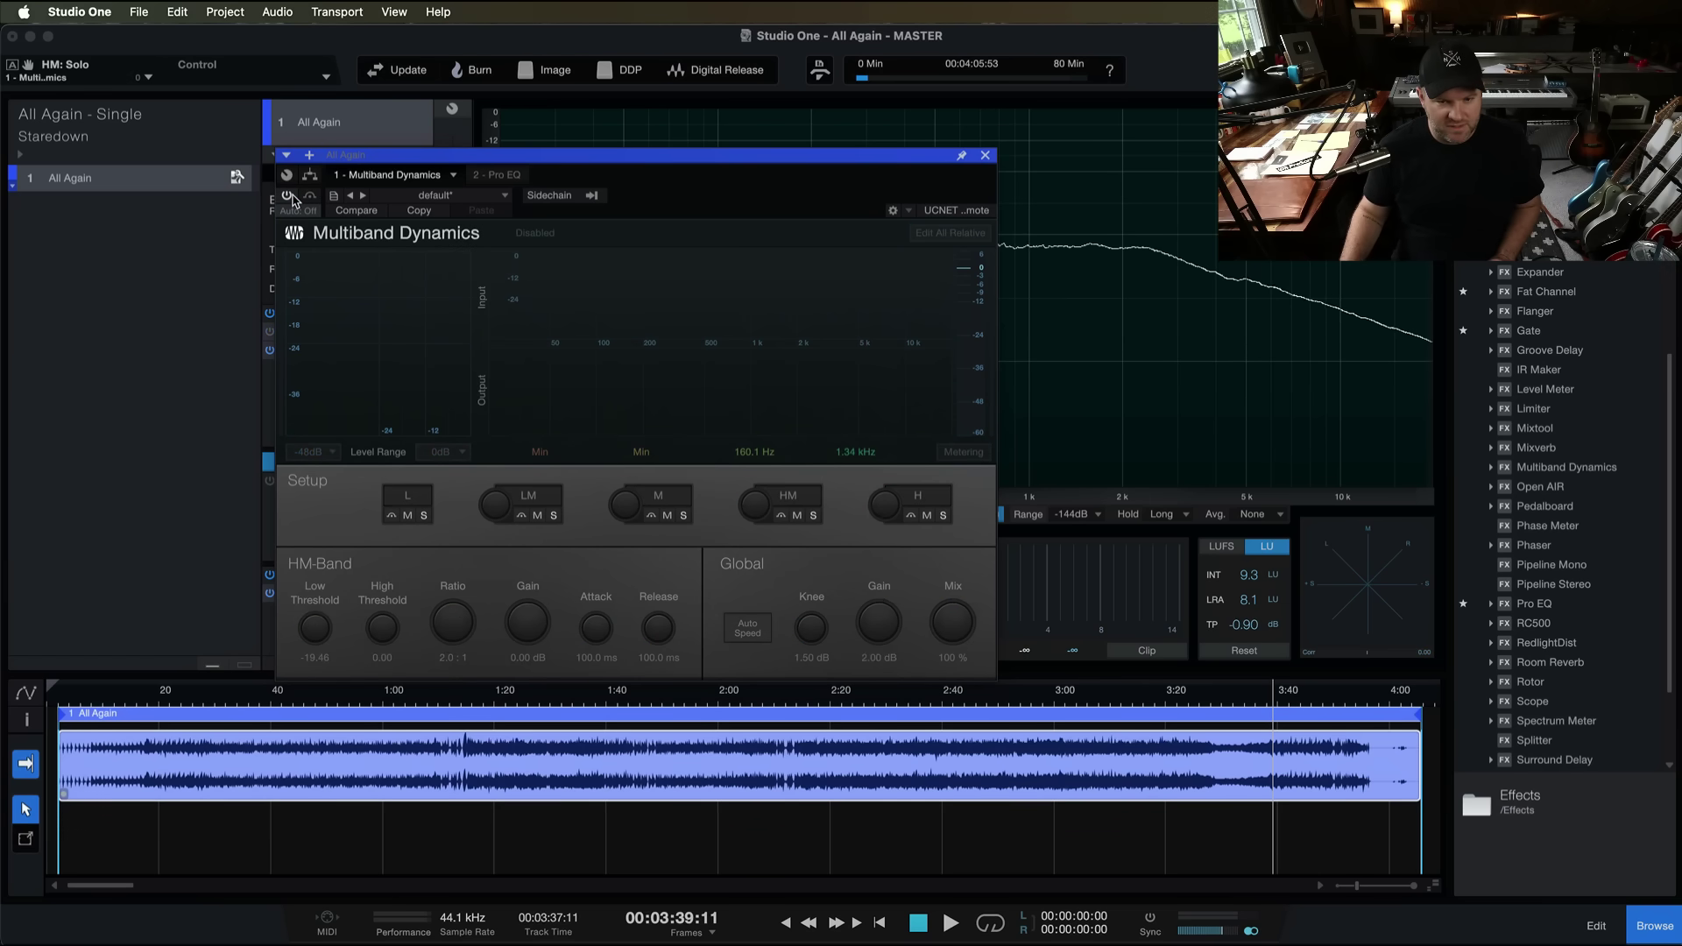
- During playback, A/B the Multiband Dynamics against bypass, end with it active, and save
{"action": "key", "text": "space"}
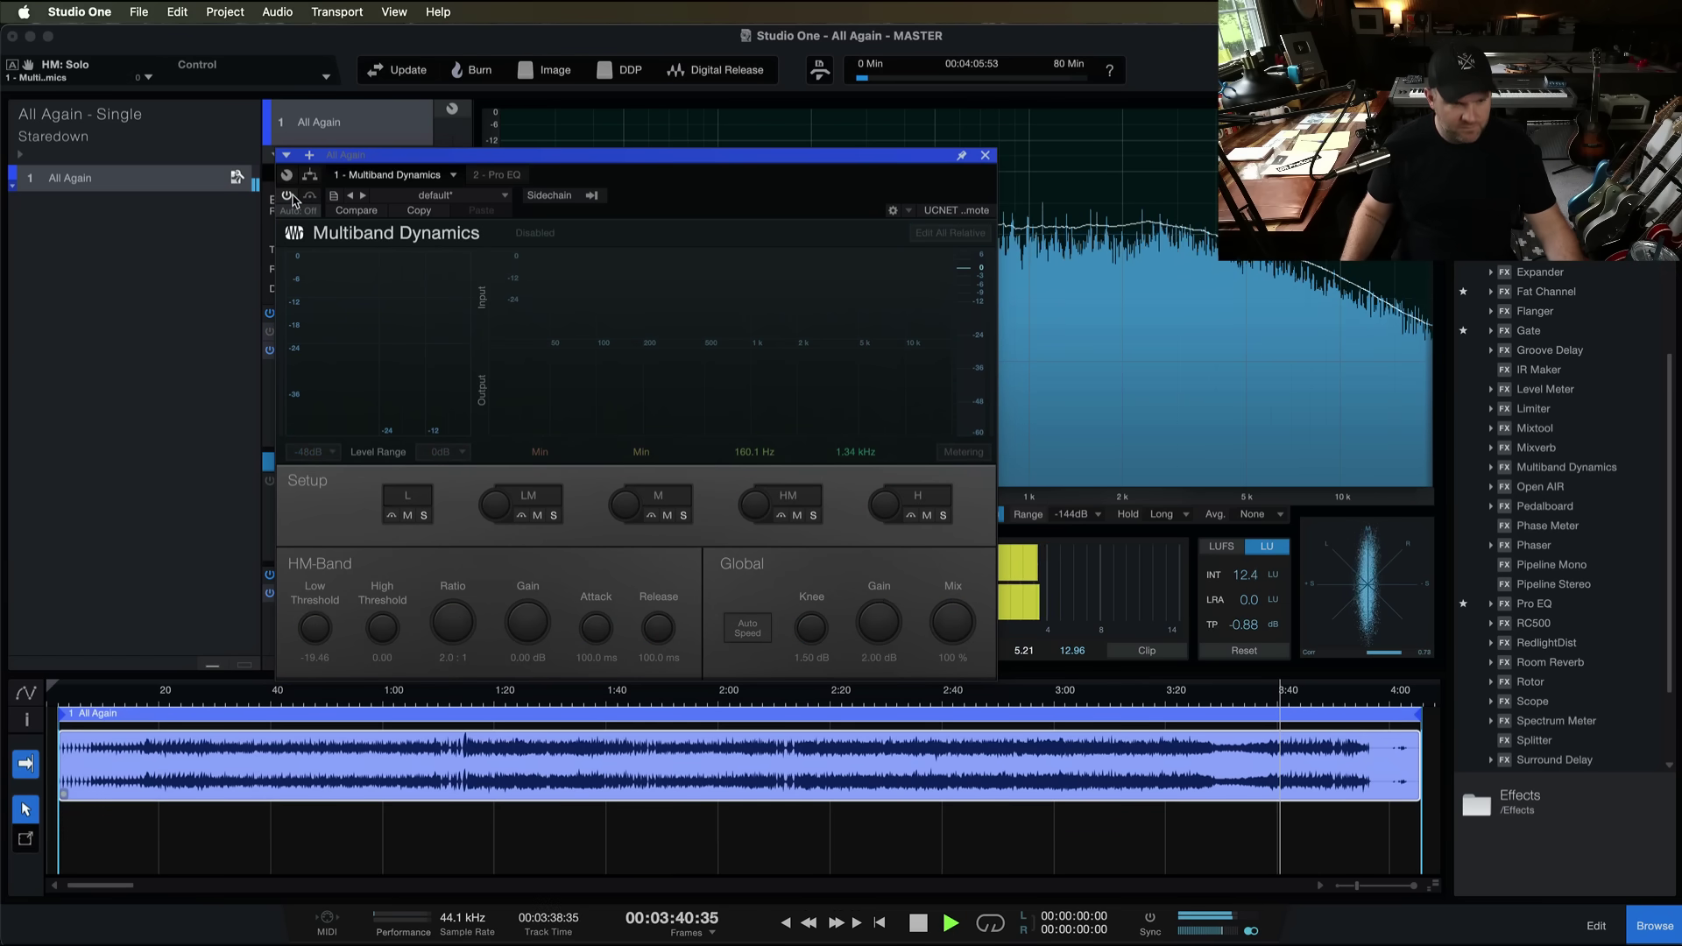
{"action": "left_click", "coordinate": [289, 196]}
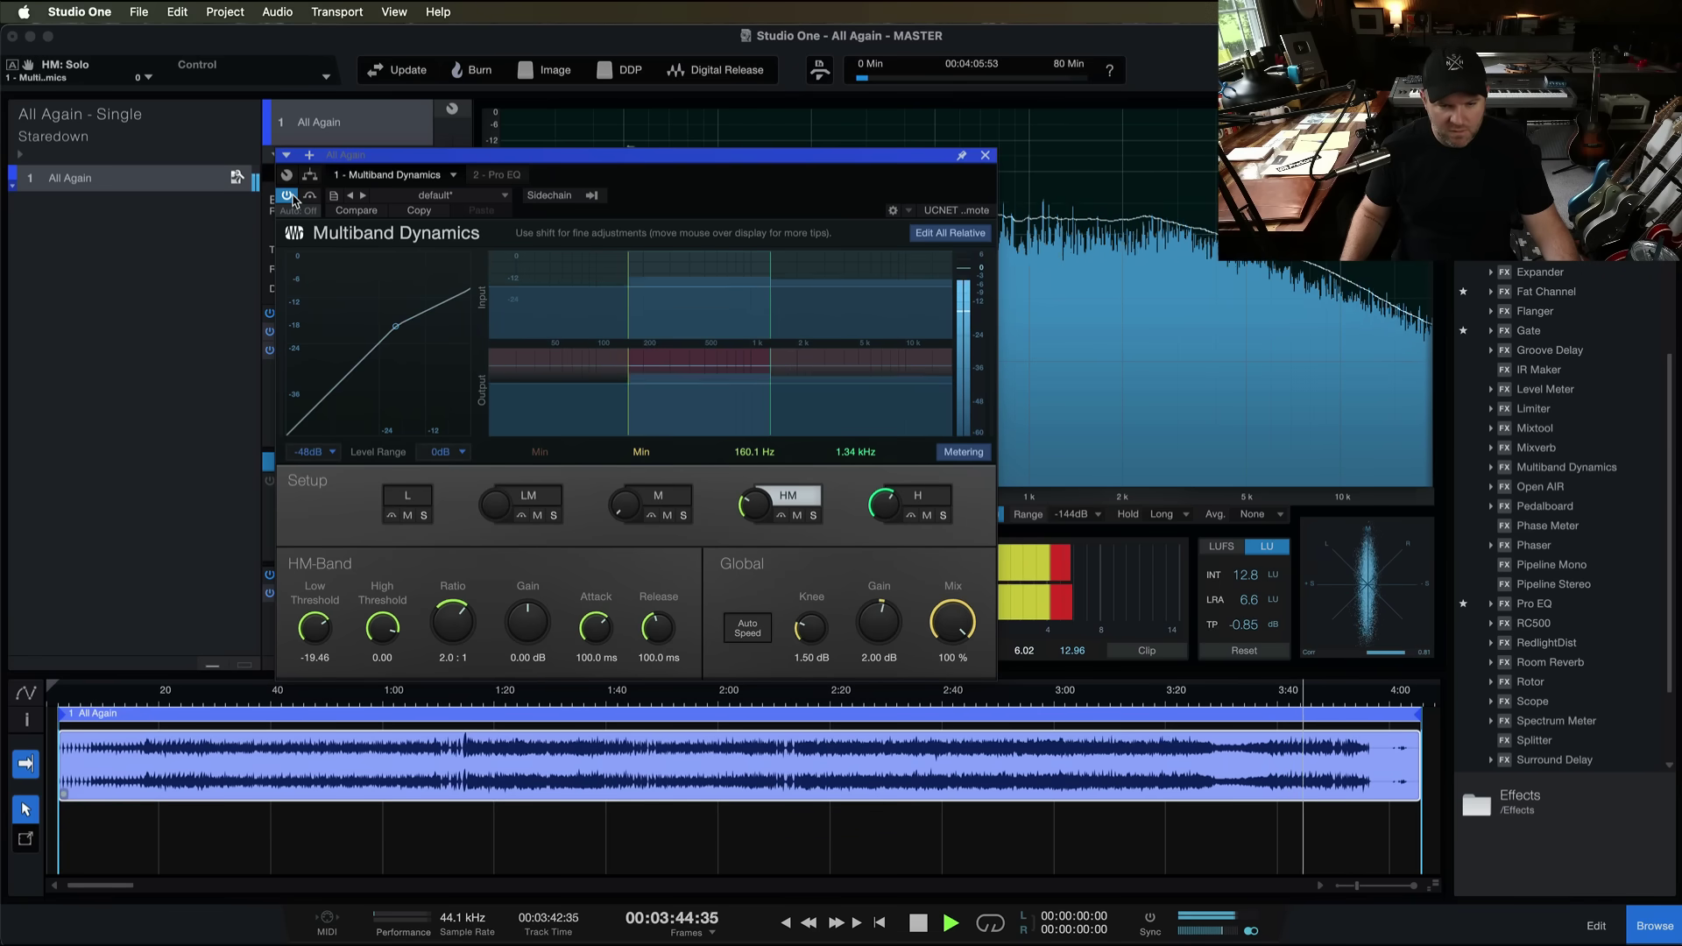
{"action": "left_click", "coordinate": [289, 196]}
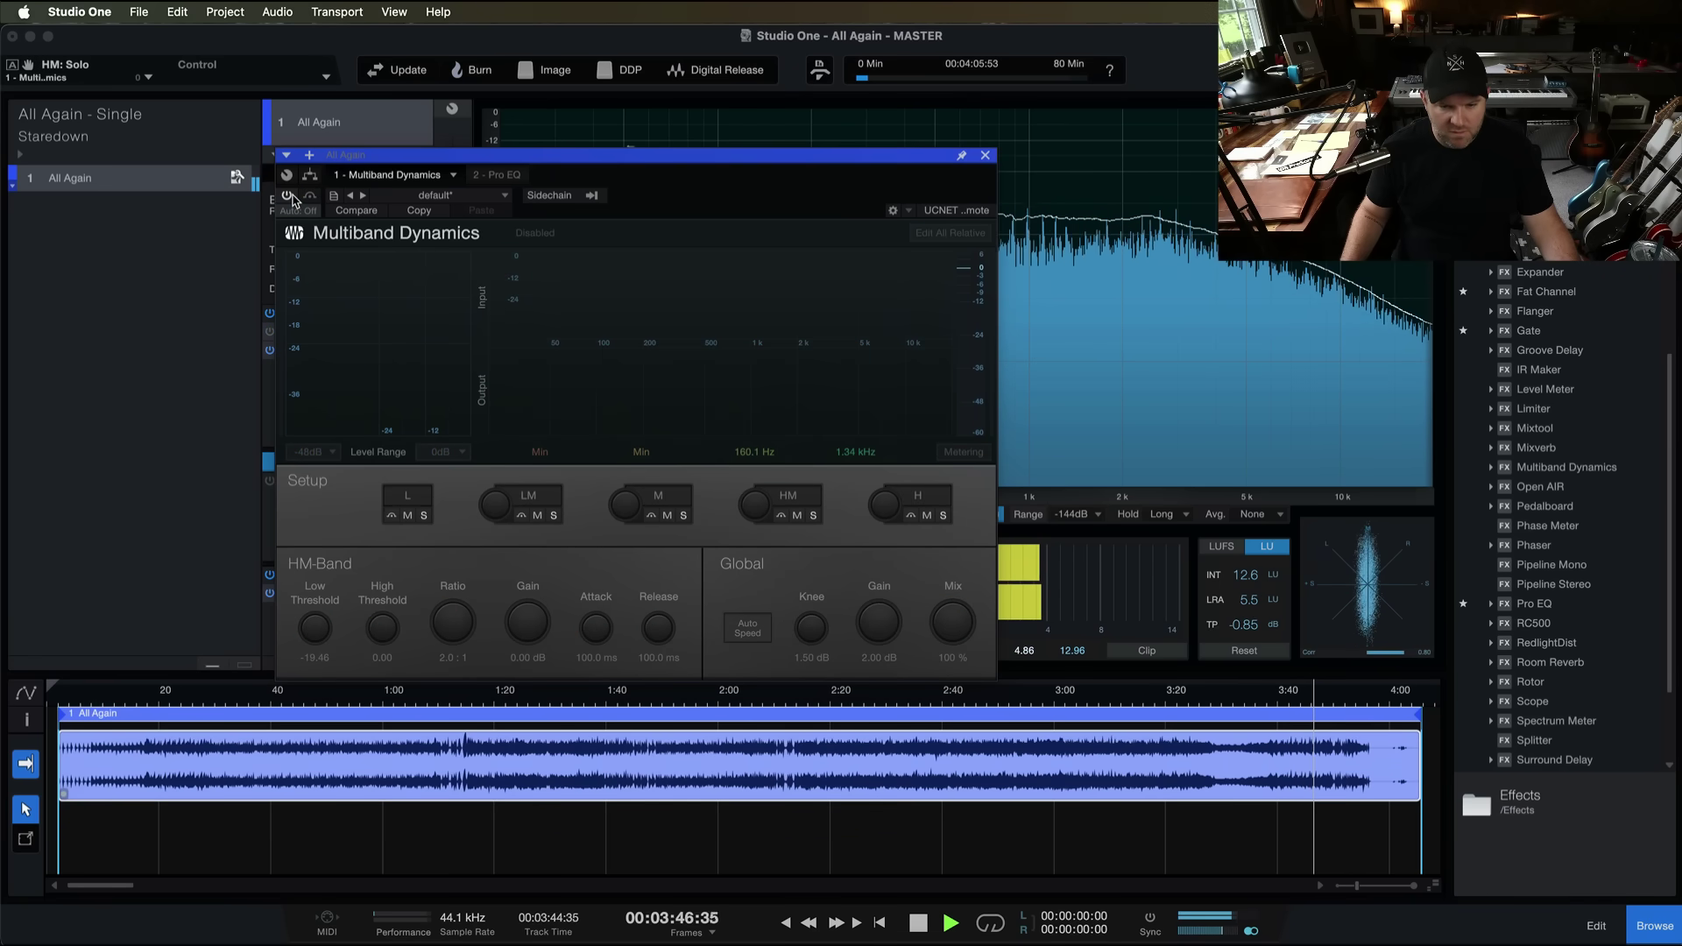
{"action": "left_click", "coordinate": [288, 196]}
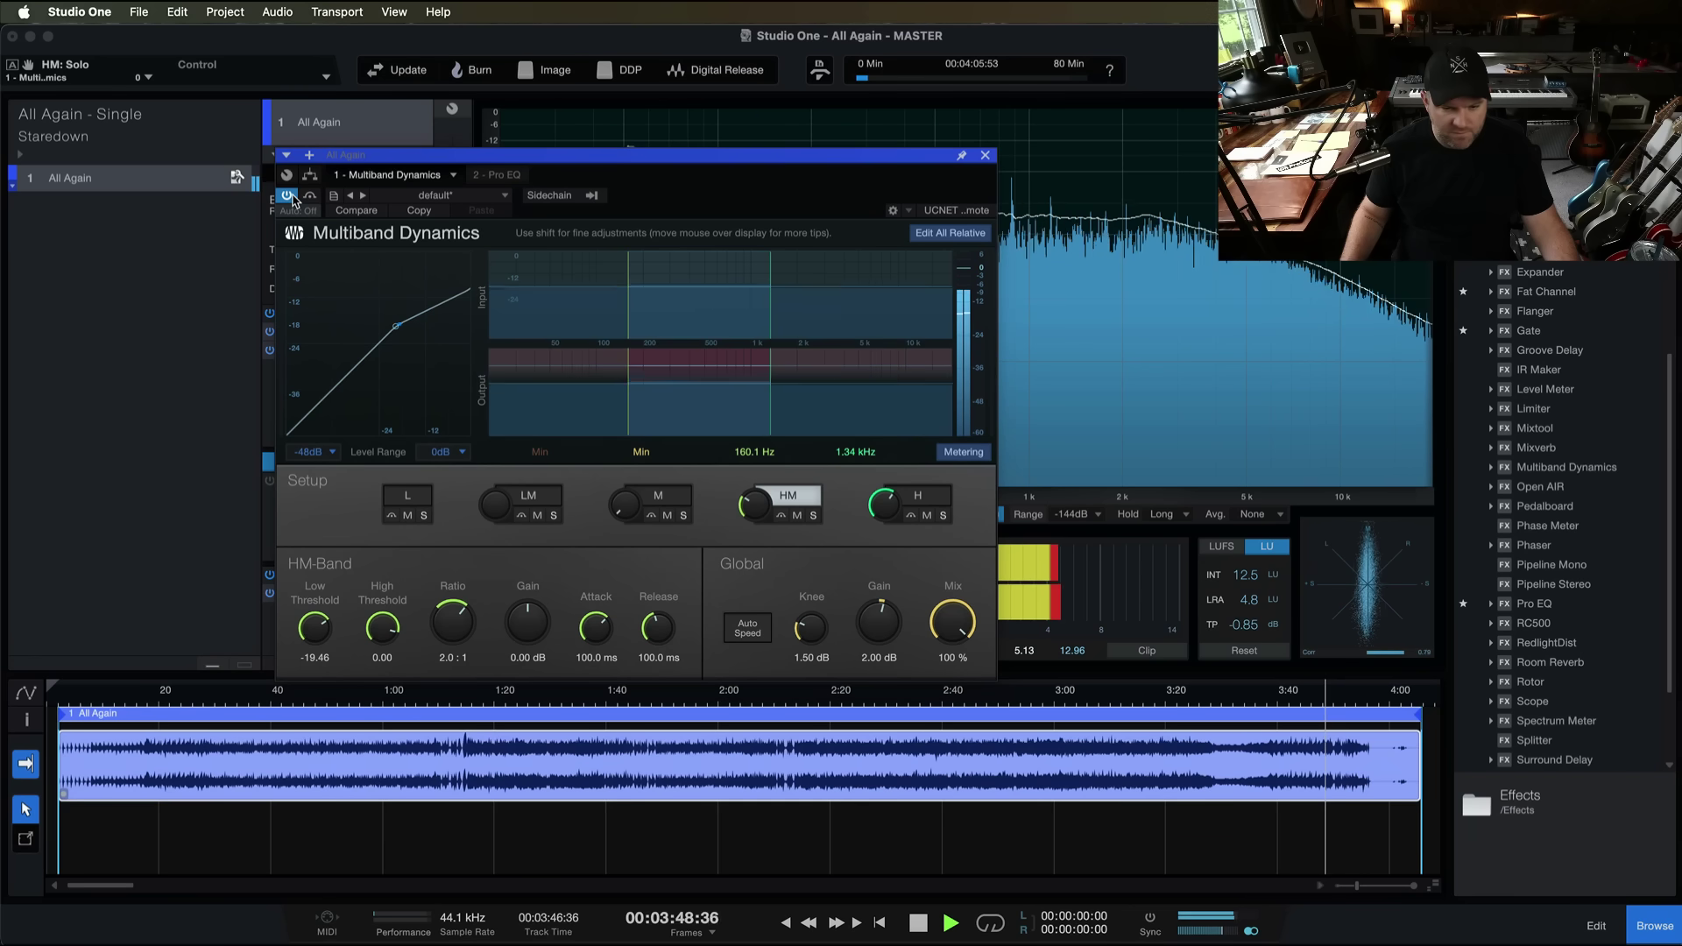
{"action": "key", "text": "space"}
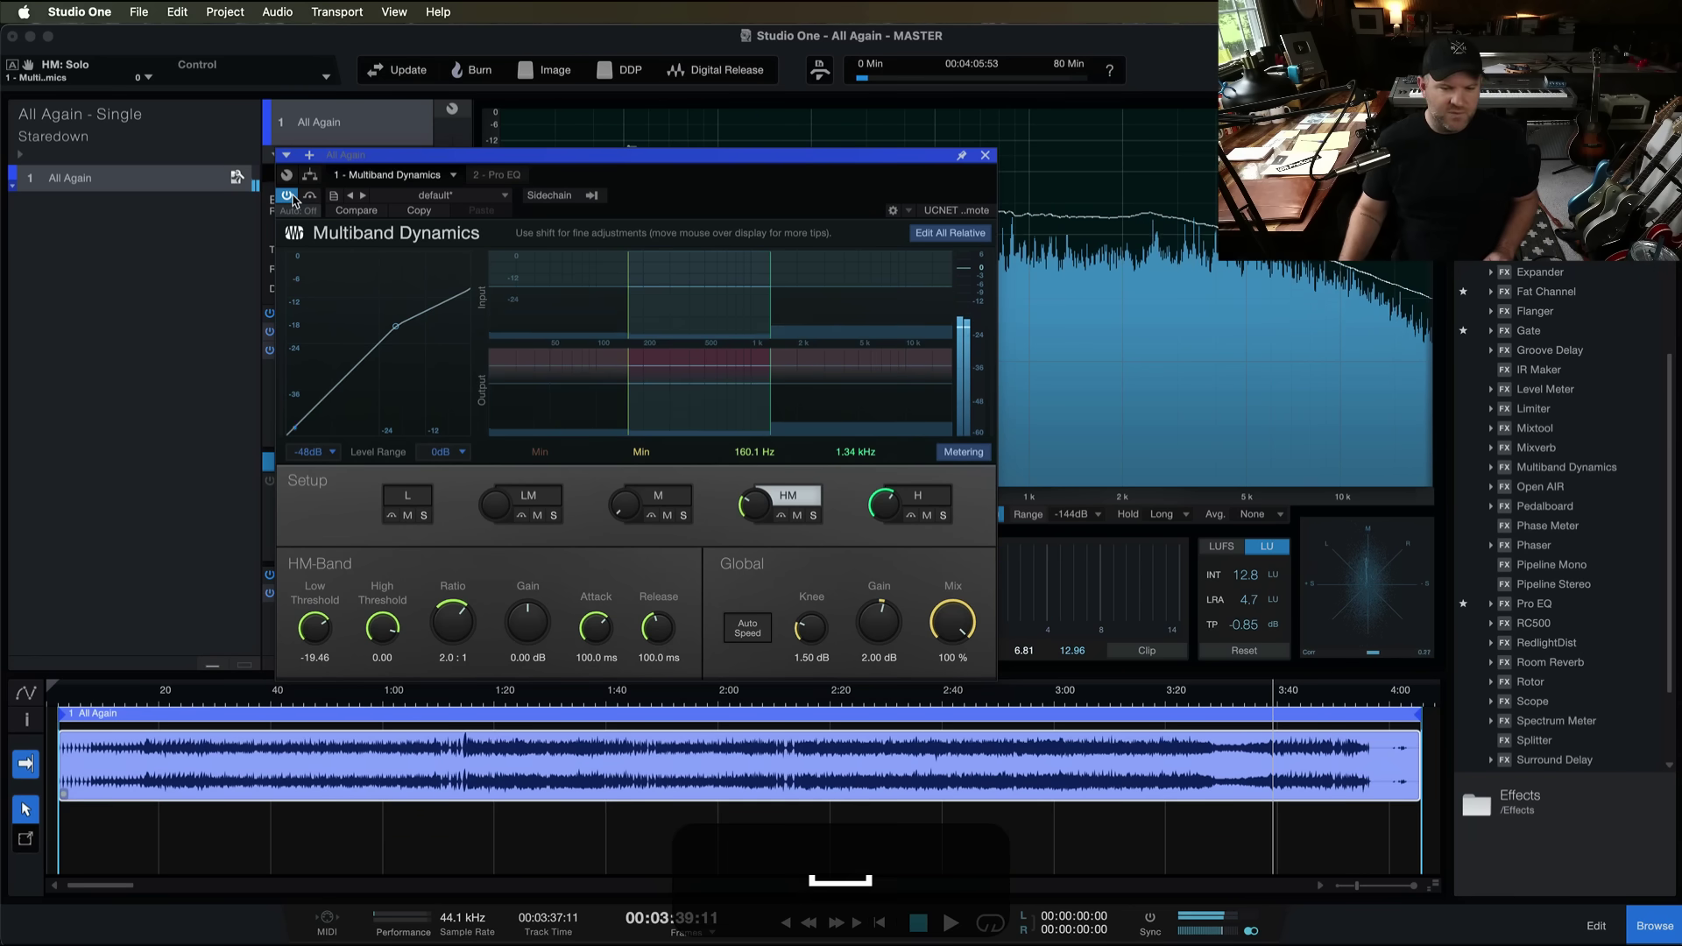
{"action": "key", "text": "super+s"}
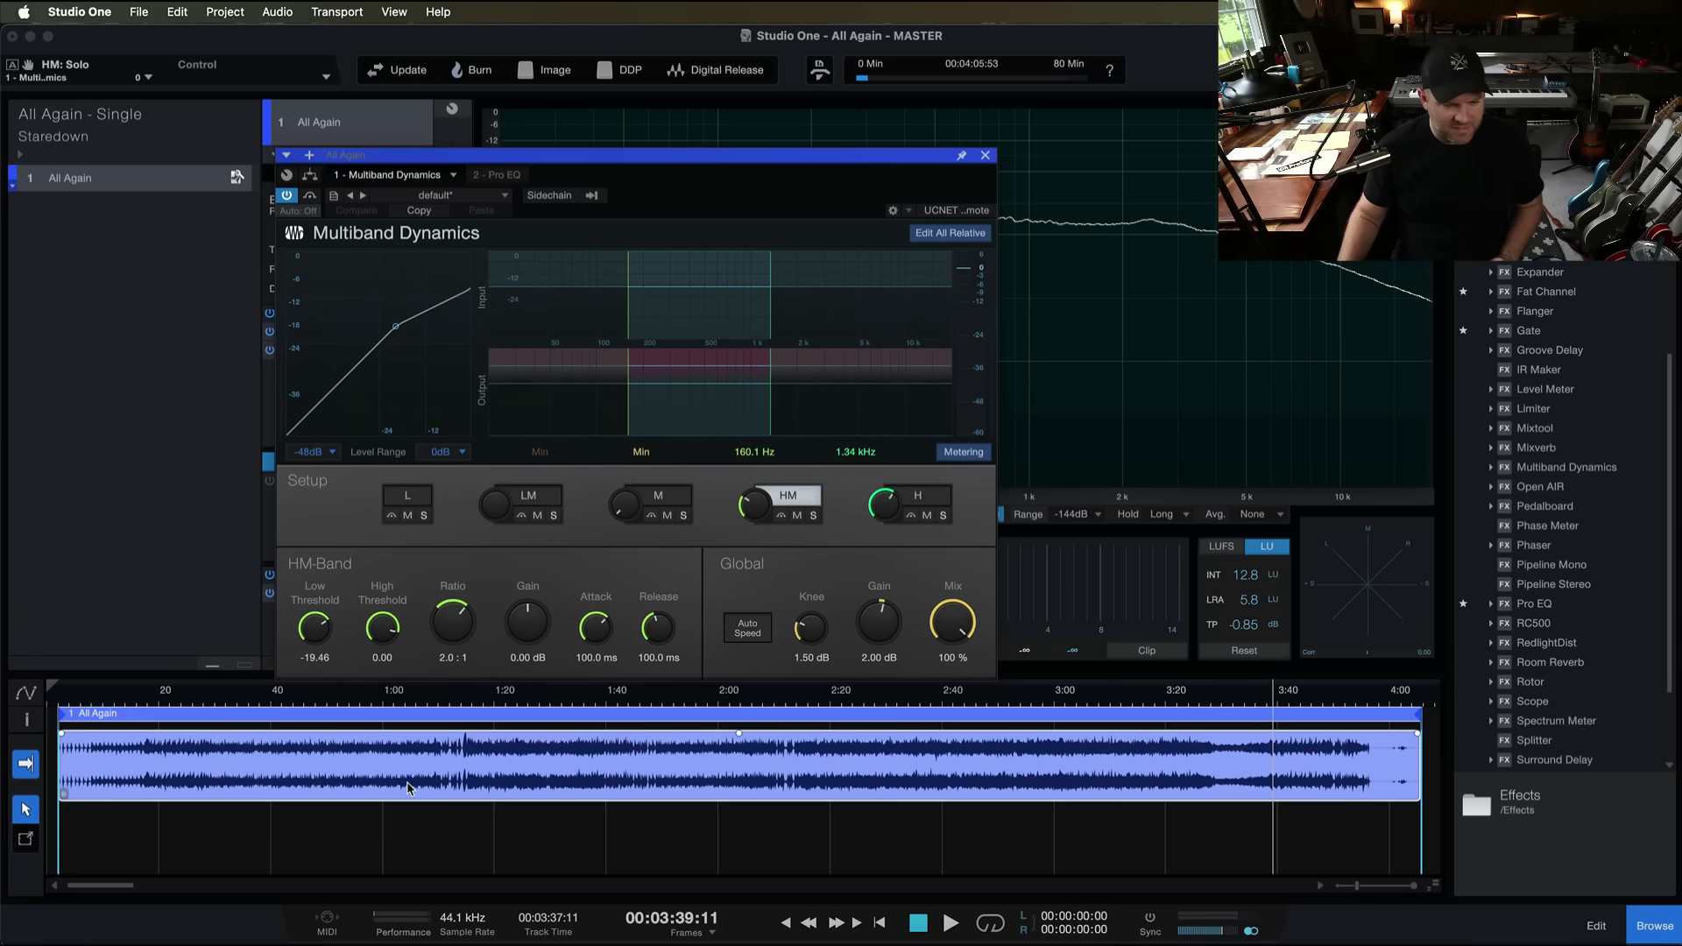
- Move the playhead to 1:09 and preview playback from there
{"action": "left_click", "coordinate": [439, 755]}
{"action": "scroll", "coordinate": [457, 757], "scroll_direction": "up", "scroll_amount": 2}
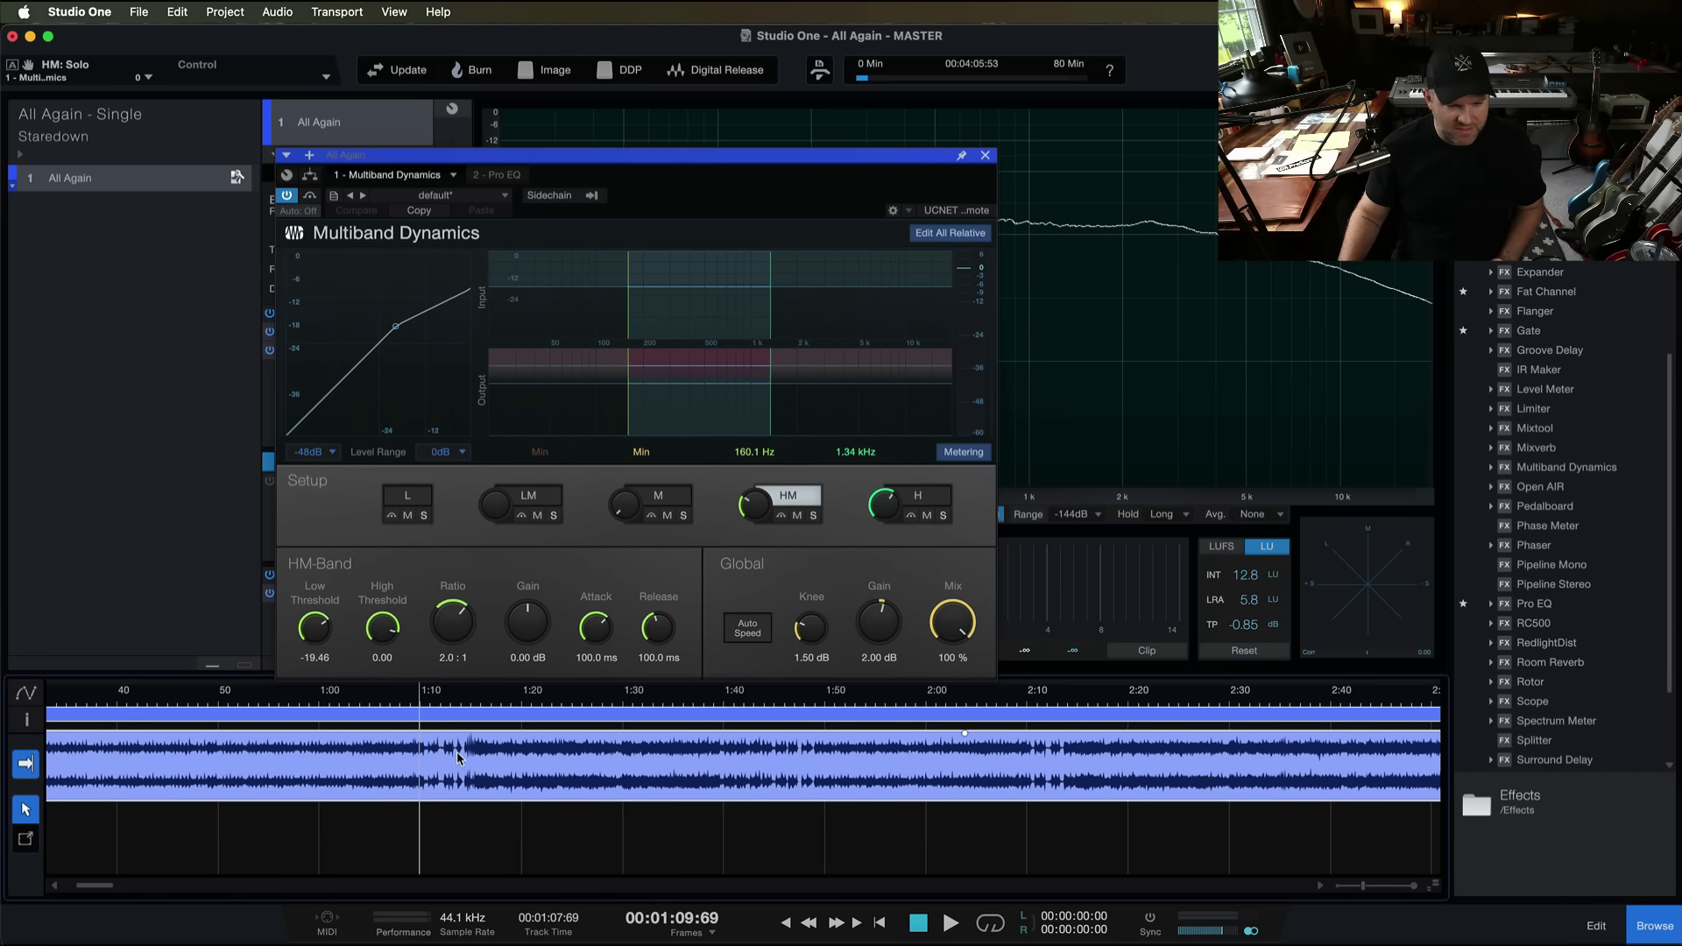
{"action": "key", "text": "space"}
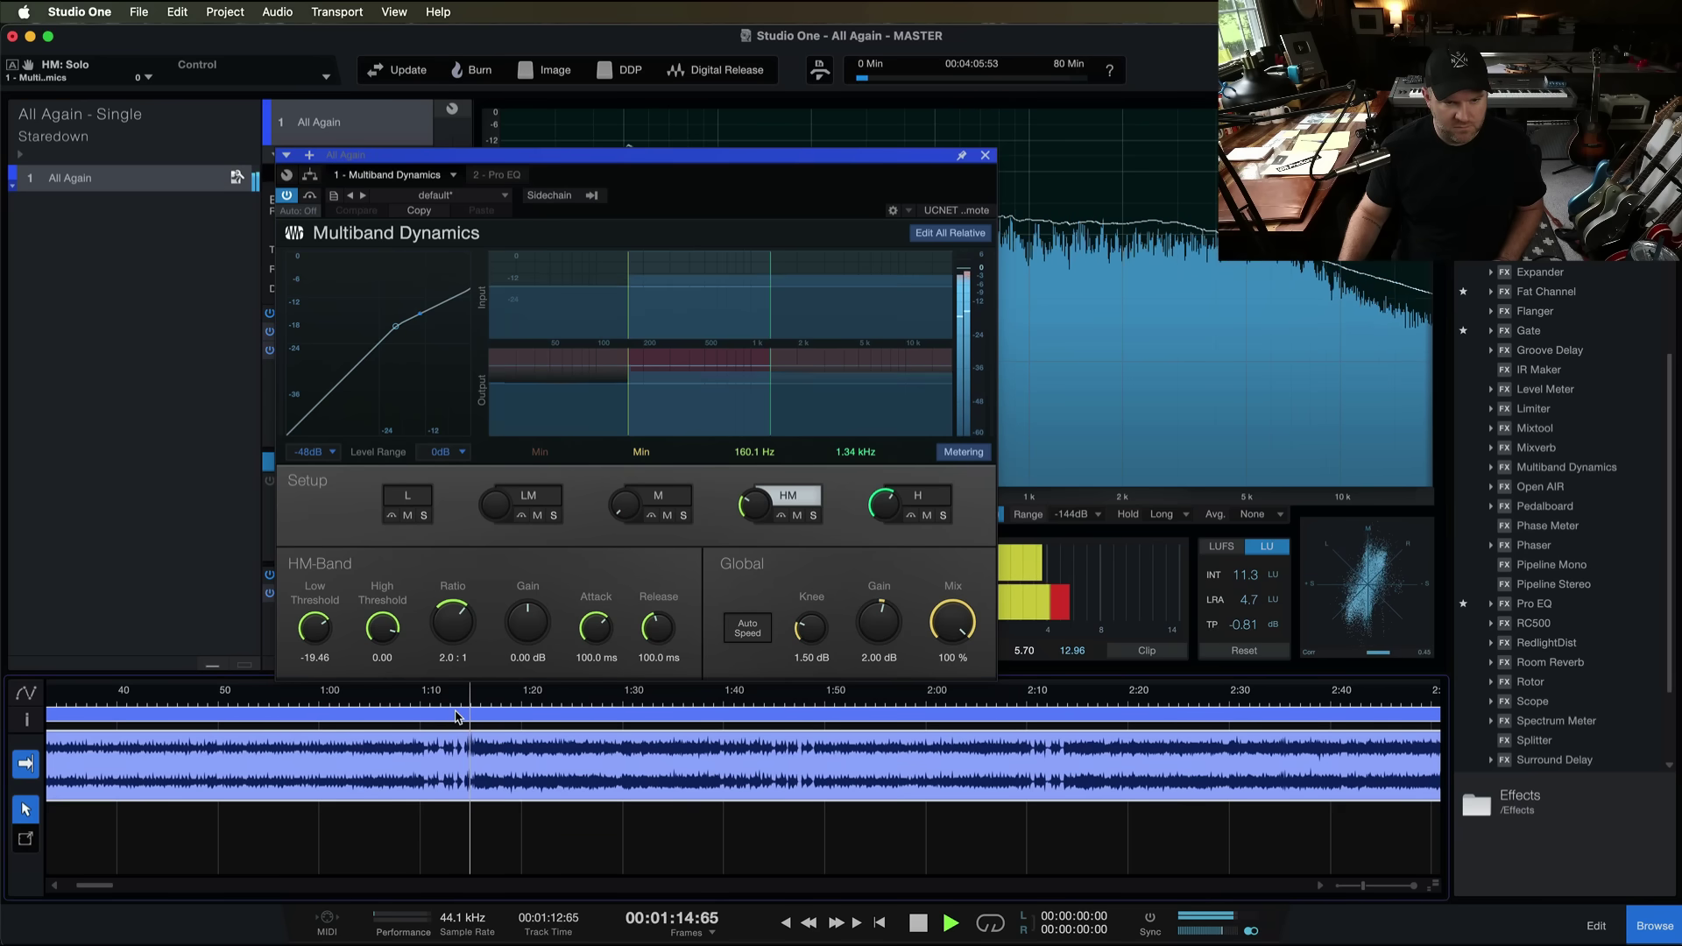
{"action": "key", "text": "space"}
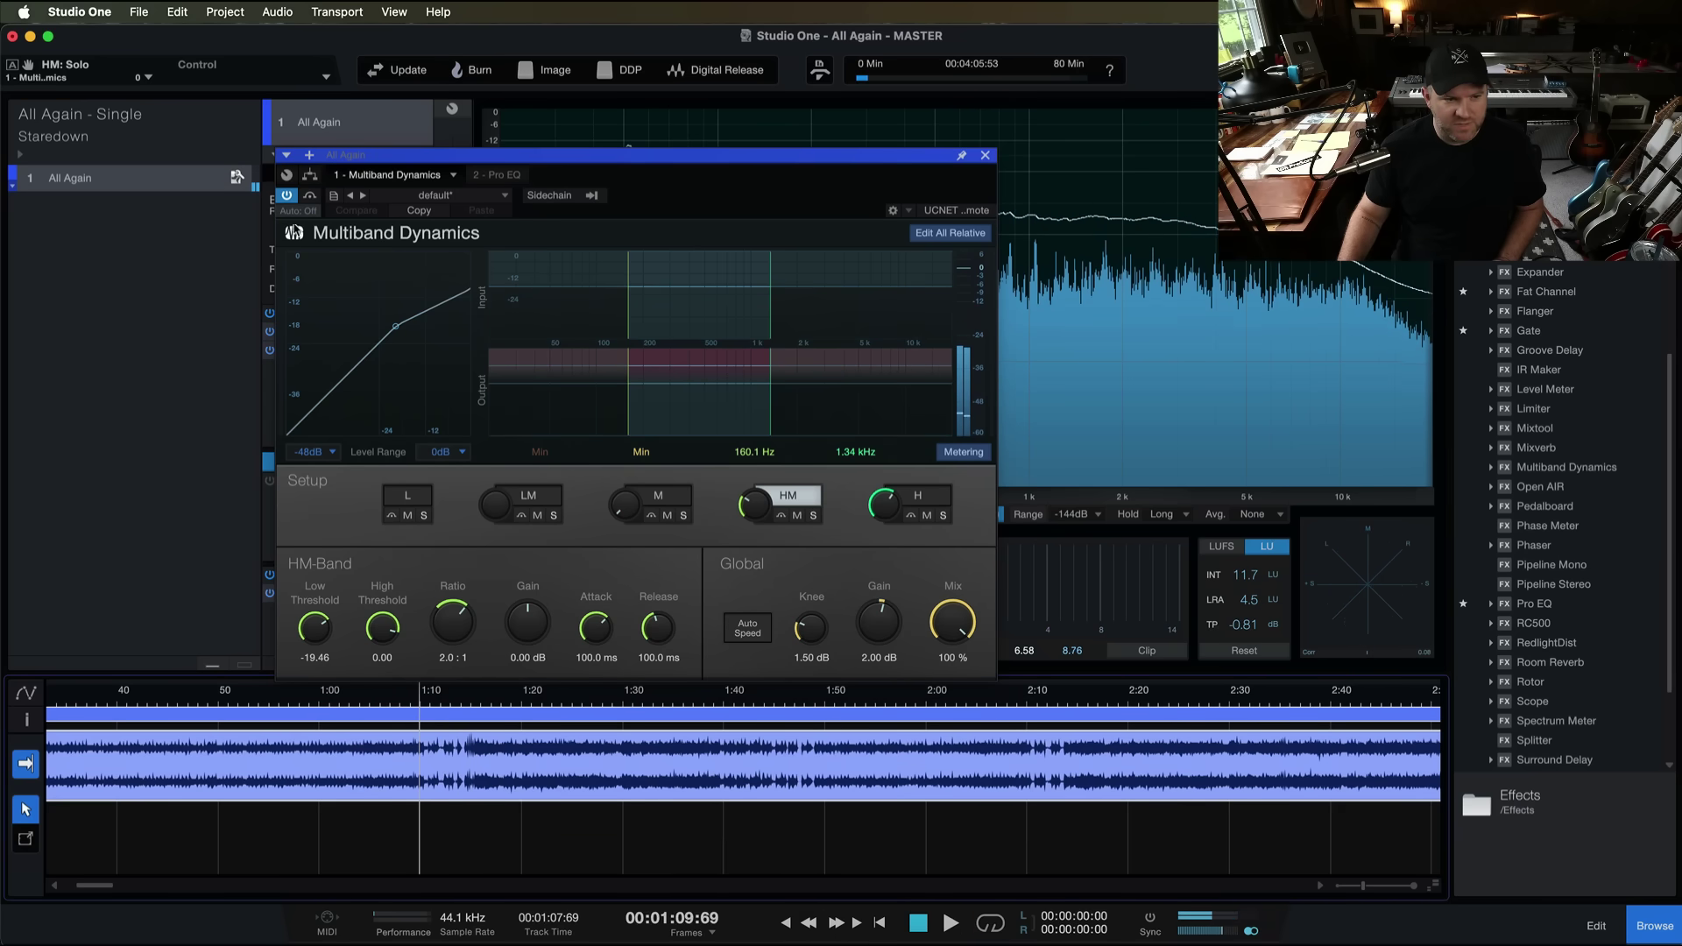
- Compare bypassed and active Multiband Dynamics from 1:09, leave it enabled, and save the project
{"action": "left_click", "coordinate": [290, 198]}
{"action": "key", "text": "space"}
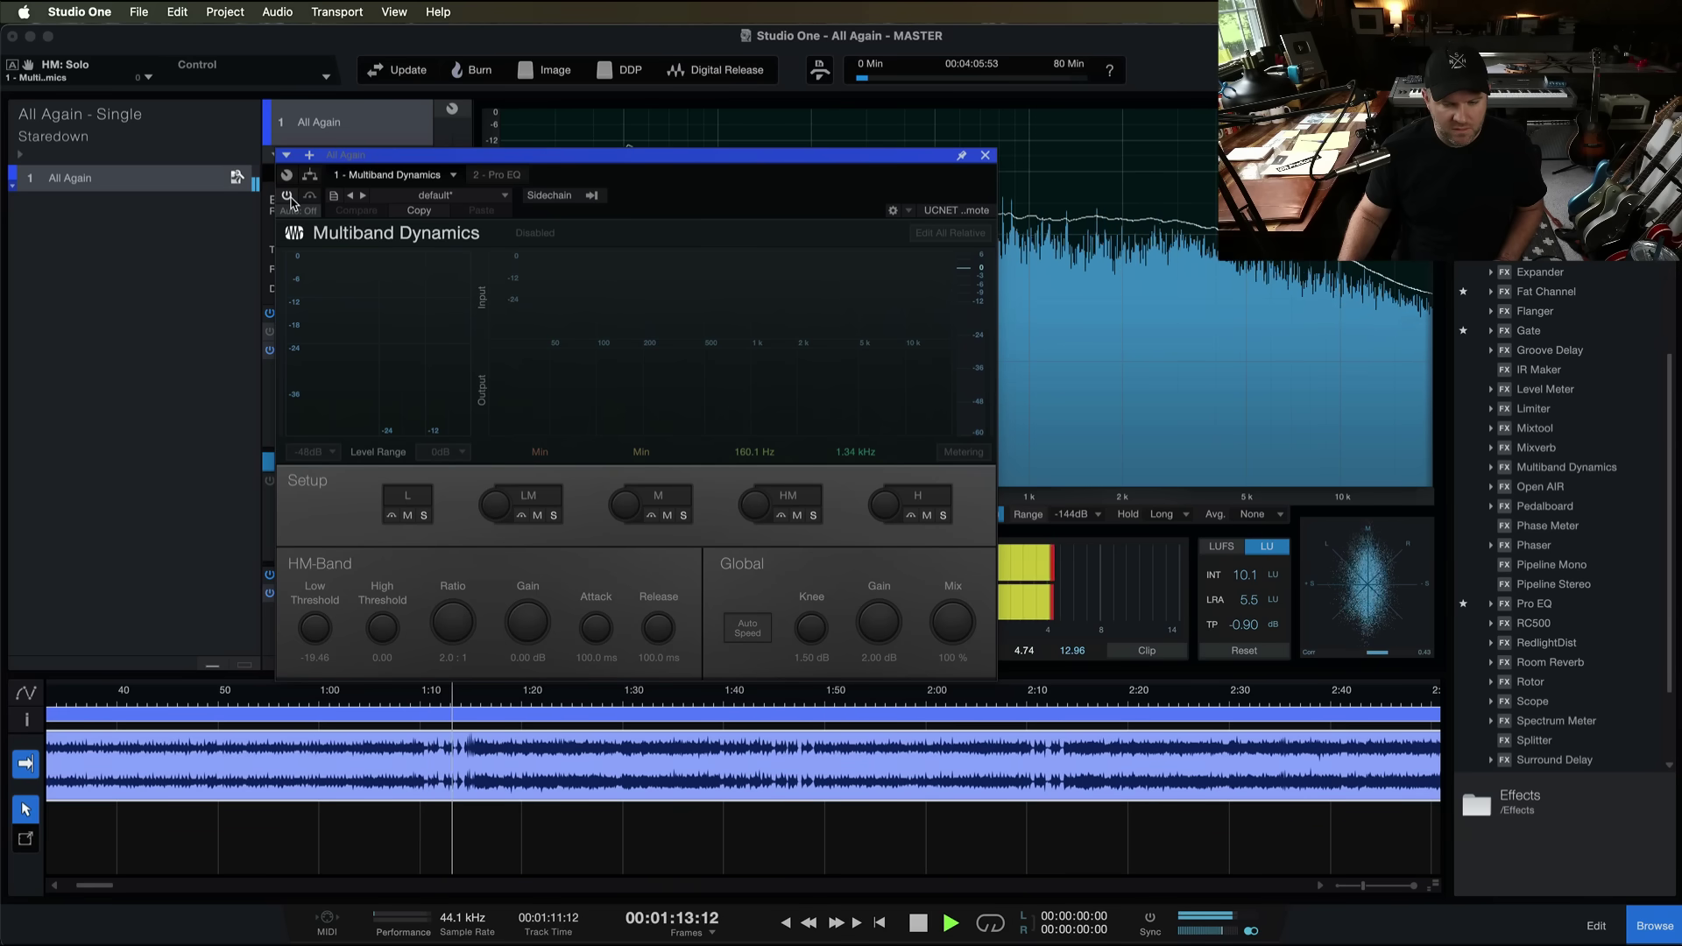
{"action": "key", "text": "space"}
{"action": "left_click", "coordinate": [289, 198]}
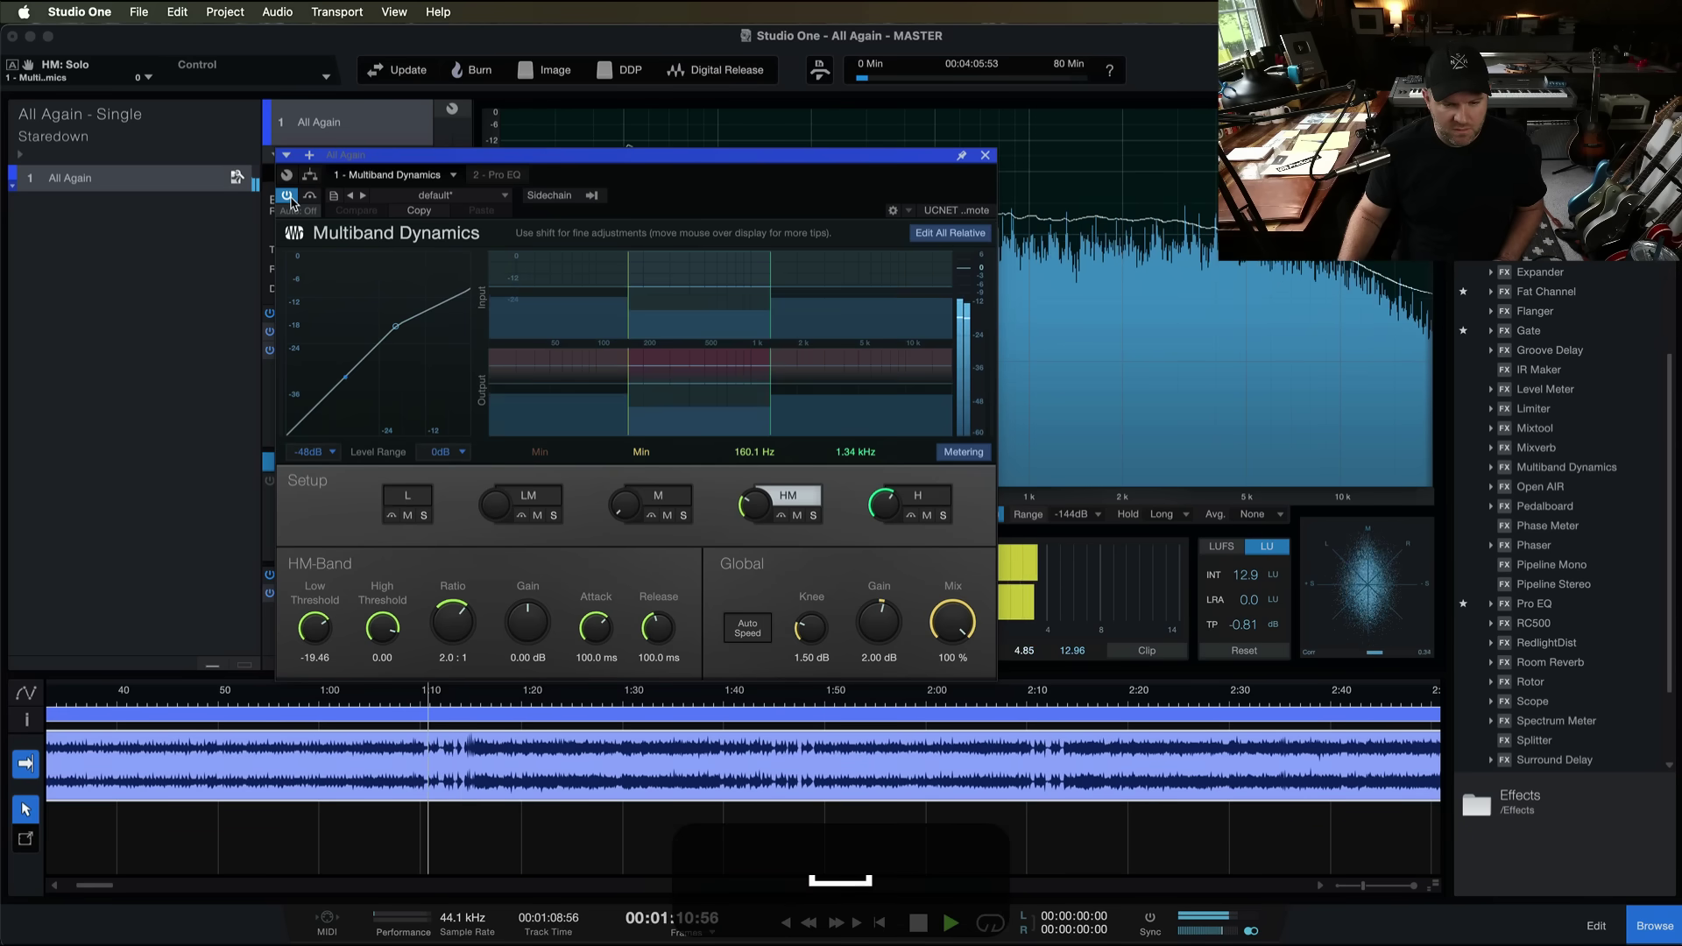
{"action": "key", "text": "space"}
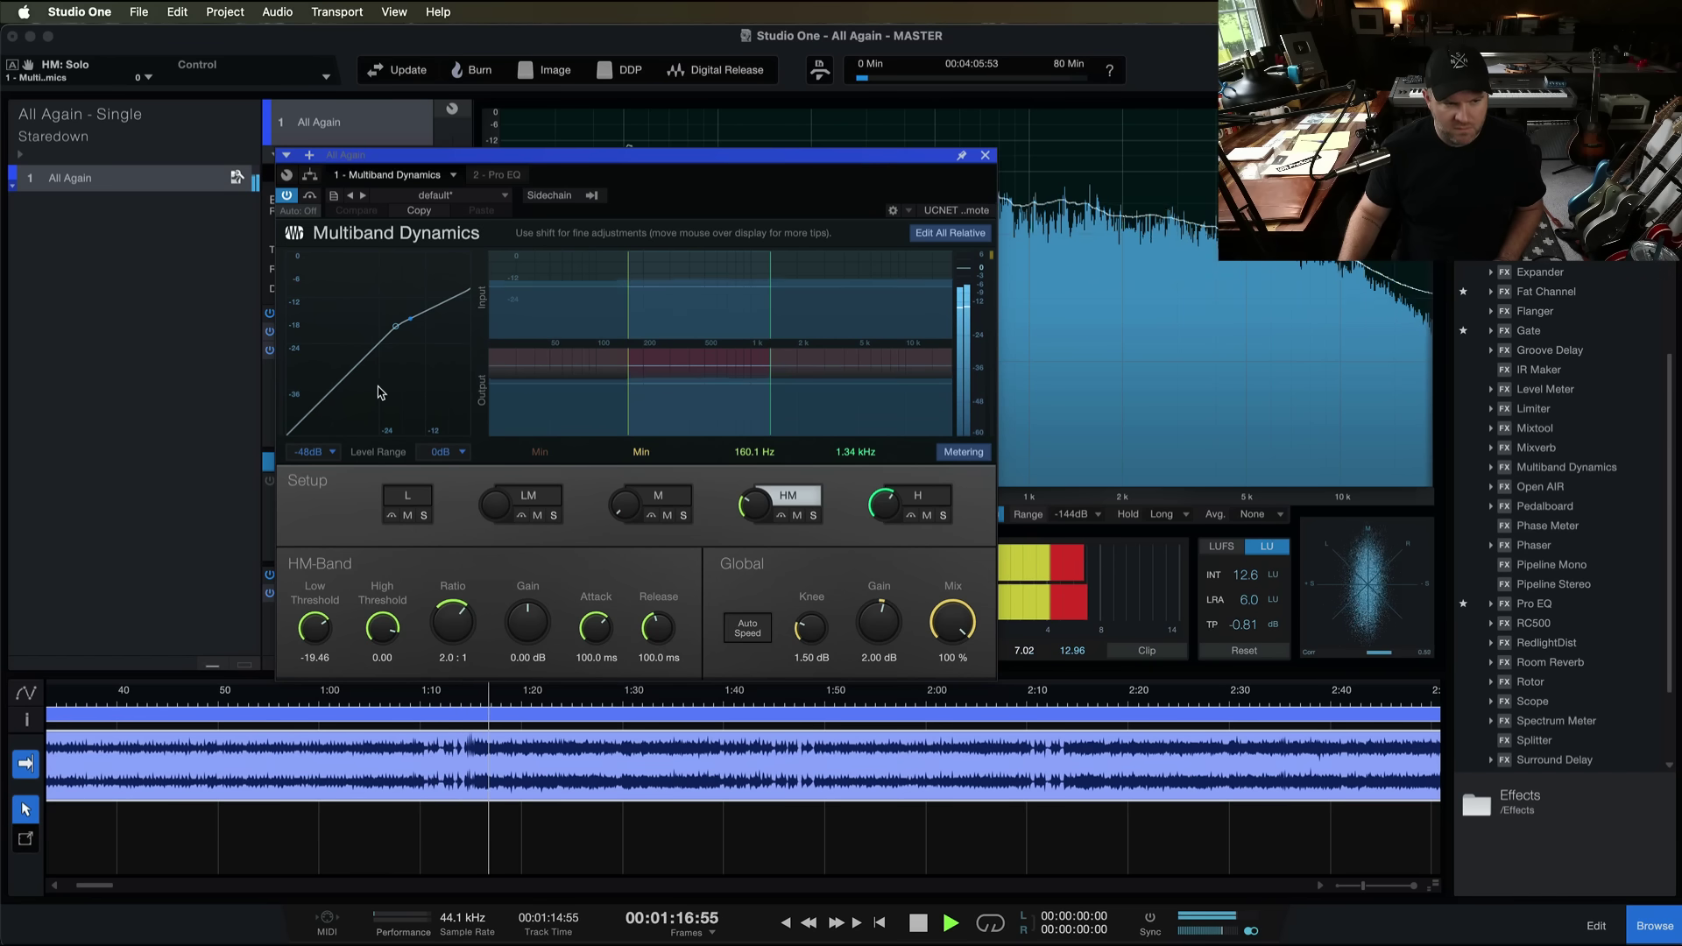
{"action": "left_click", "coordinate": [287, 196]}
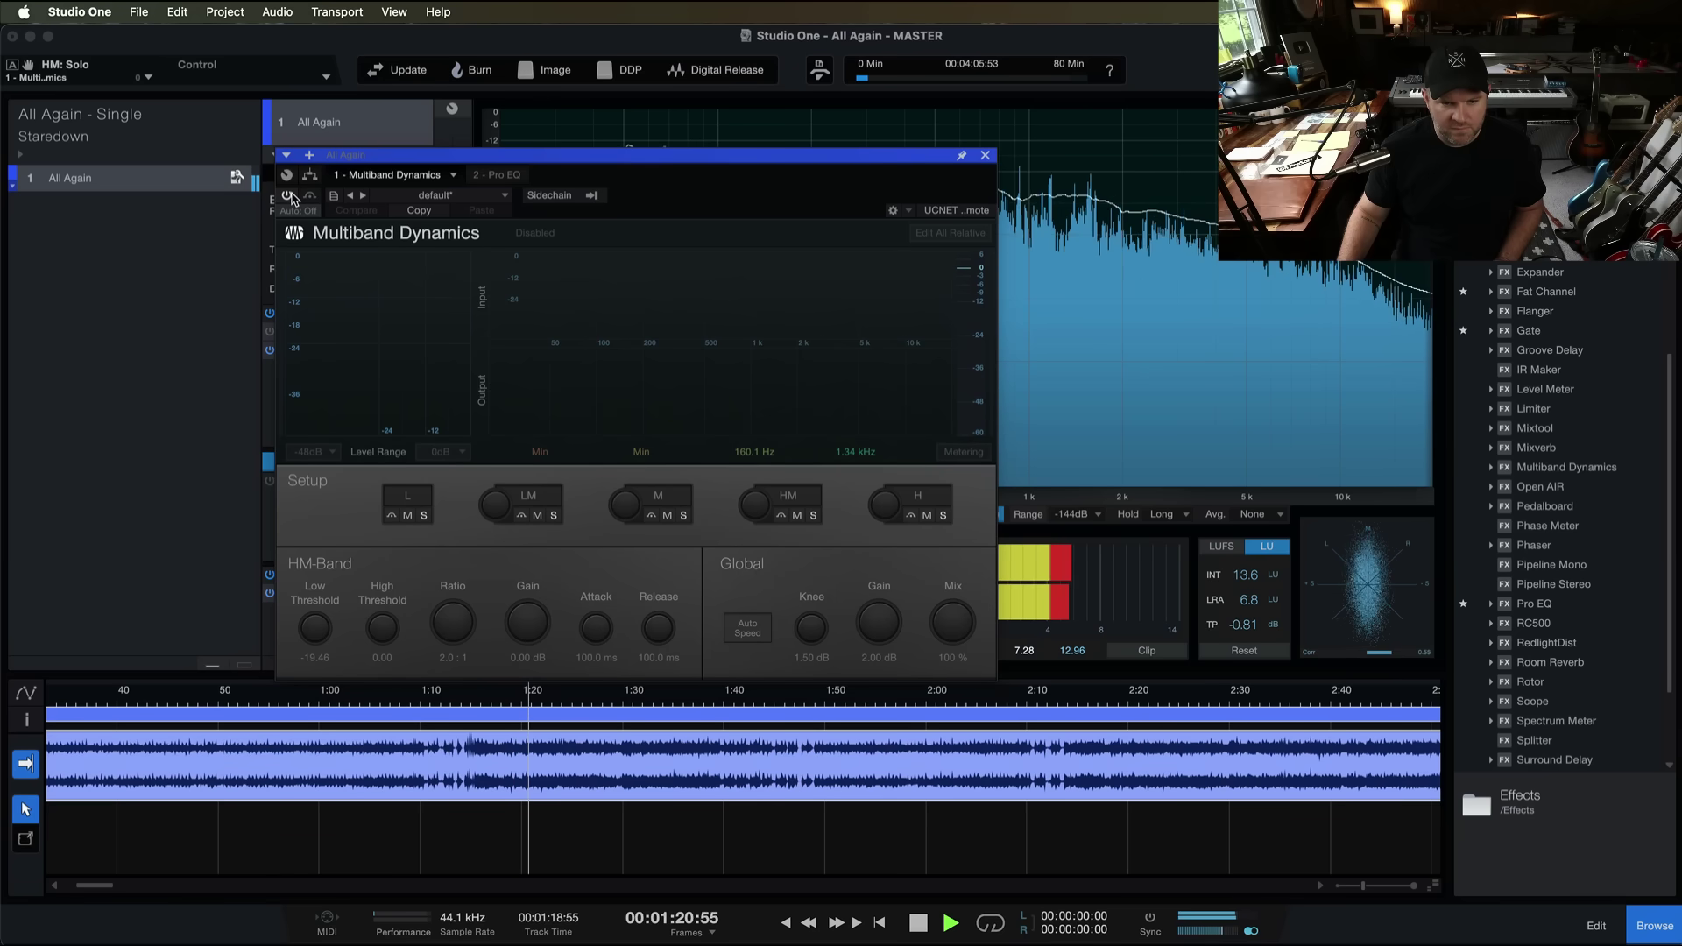
{"action": "left_click", "coordinate": [289, 196]}
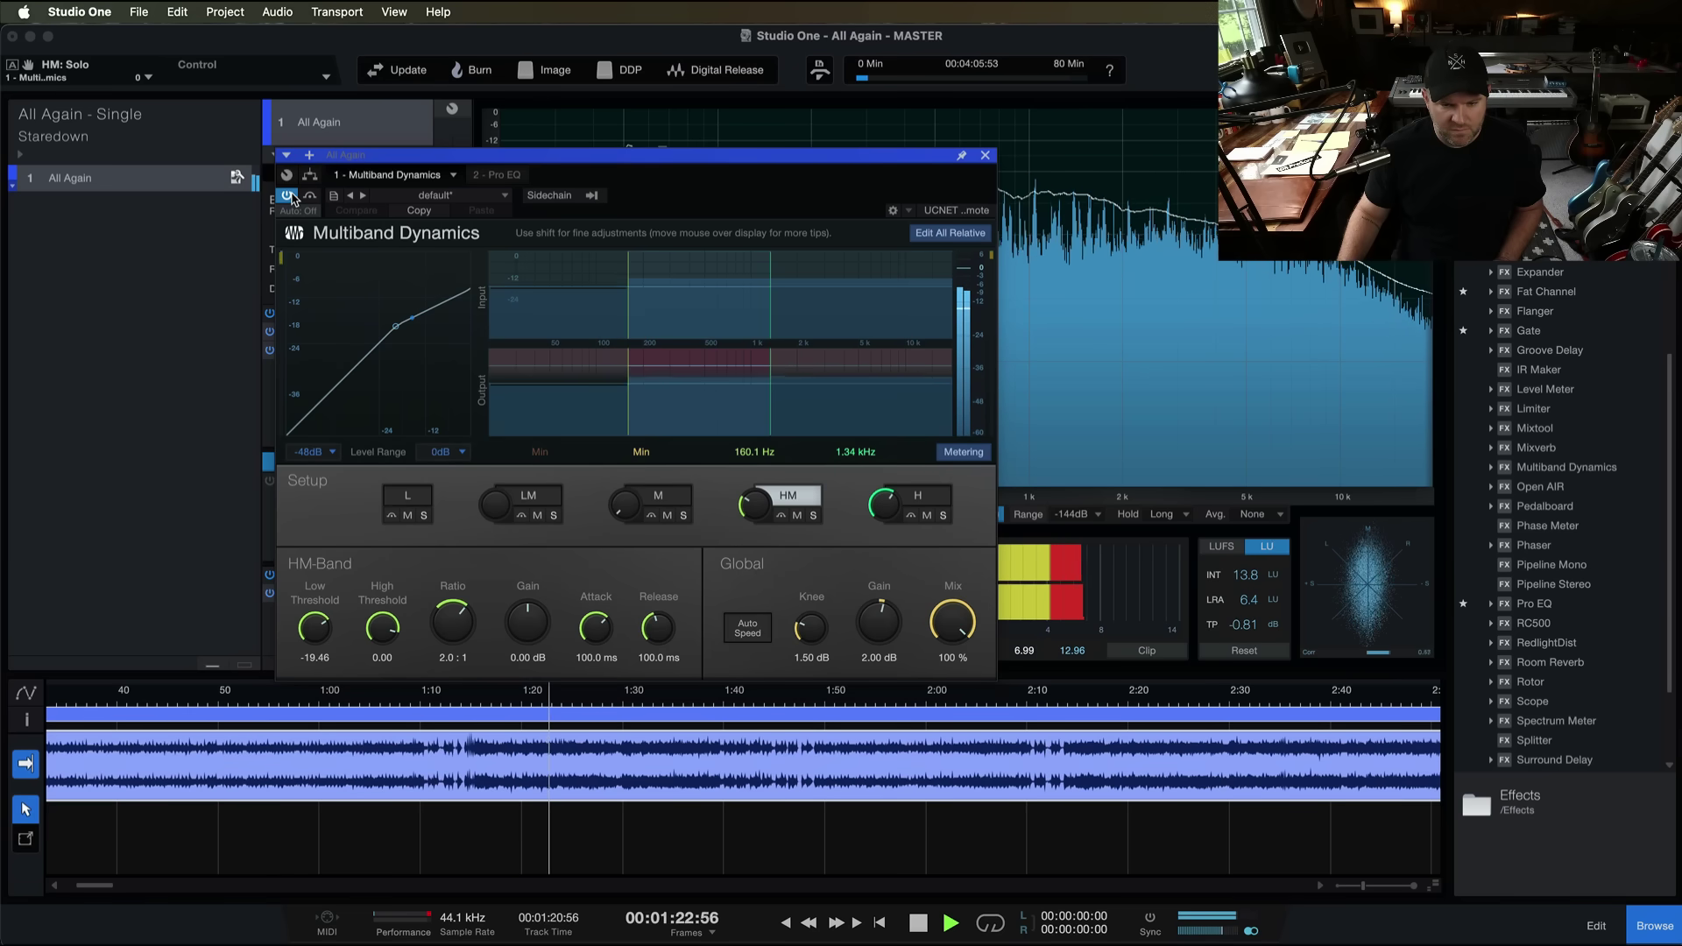
{"action": "key", "text": "super+s"}
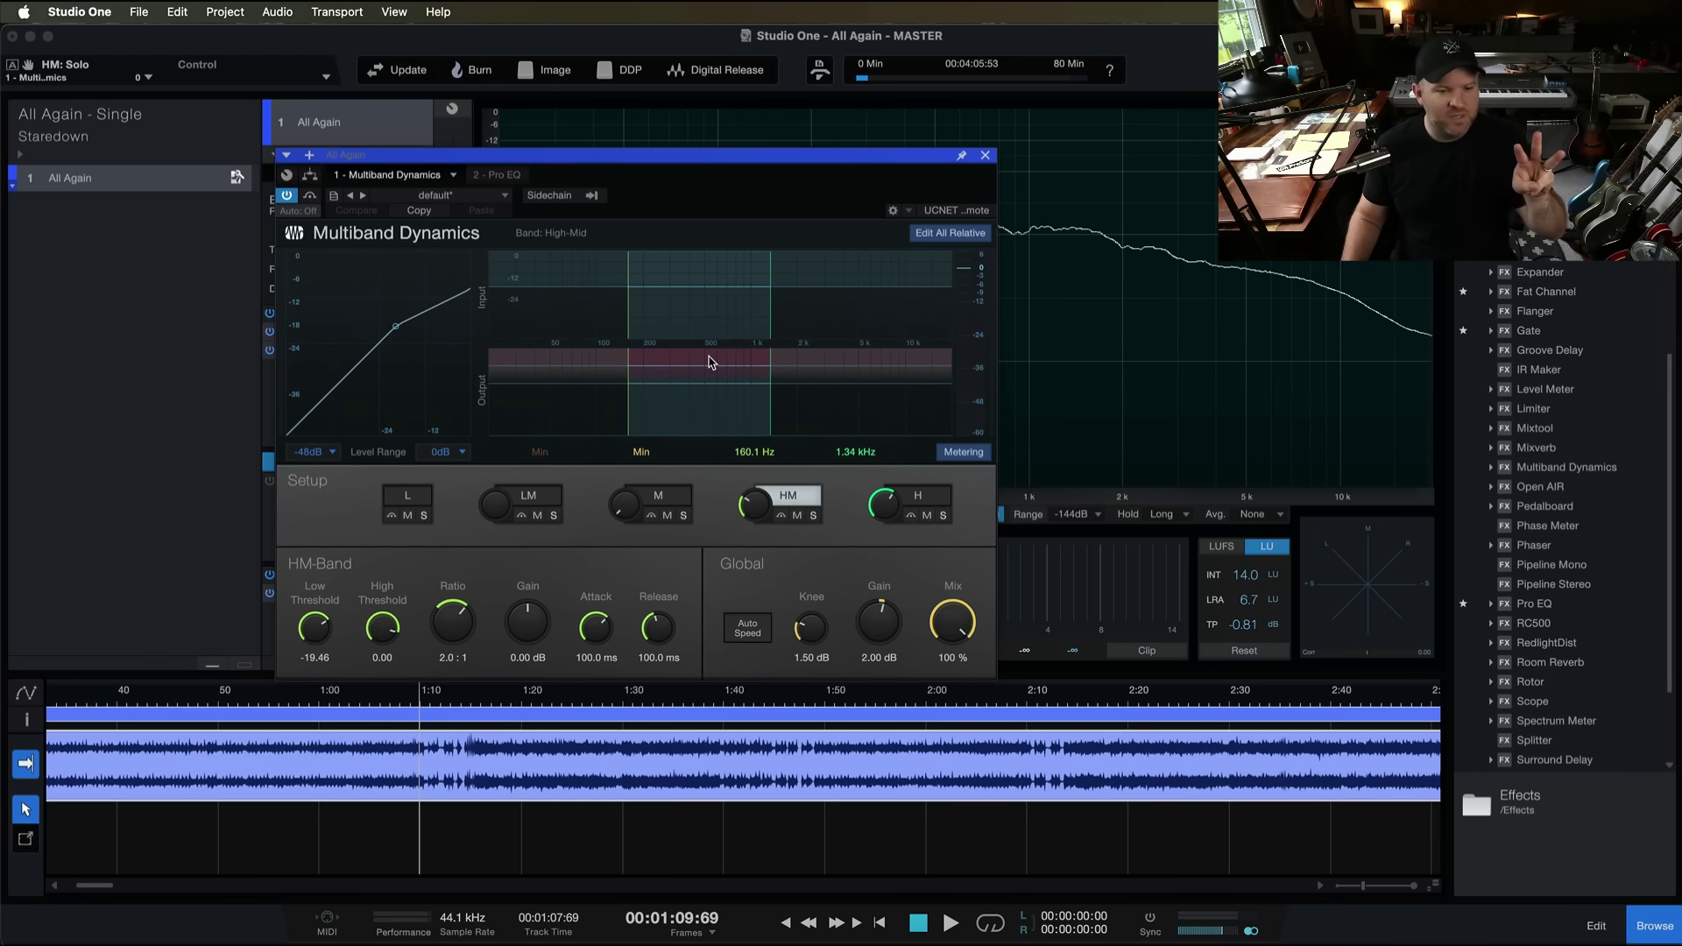
- Nudge the high-mid/high crossover from 1.34 kHz down to 1.07 kHz
{"action": "mouse_move", "coordinate": [770, 303]}
{"action": "left_mouse_down"}
{"action": "mouse_move", "coordinate": [883, 305]}
{"action": "mouse_move", "coordinate": [754, 305]}
{"action": "left_mouse_up"}
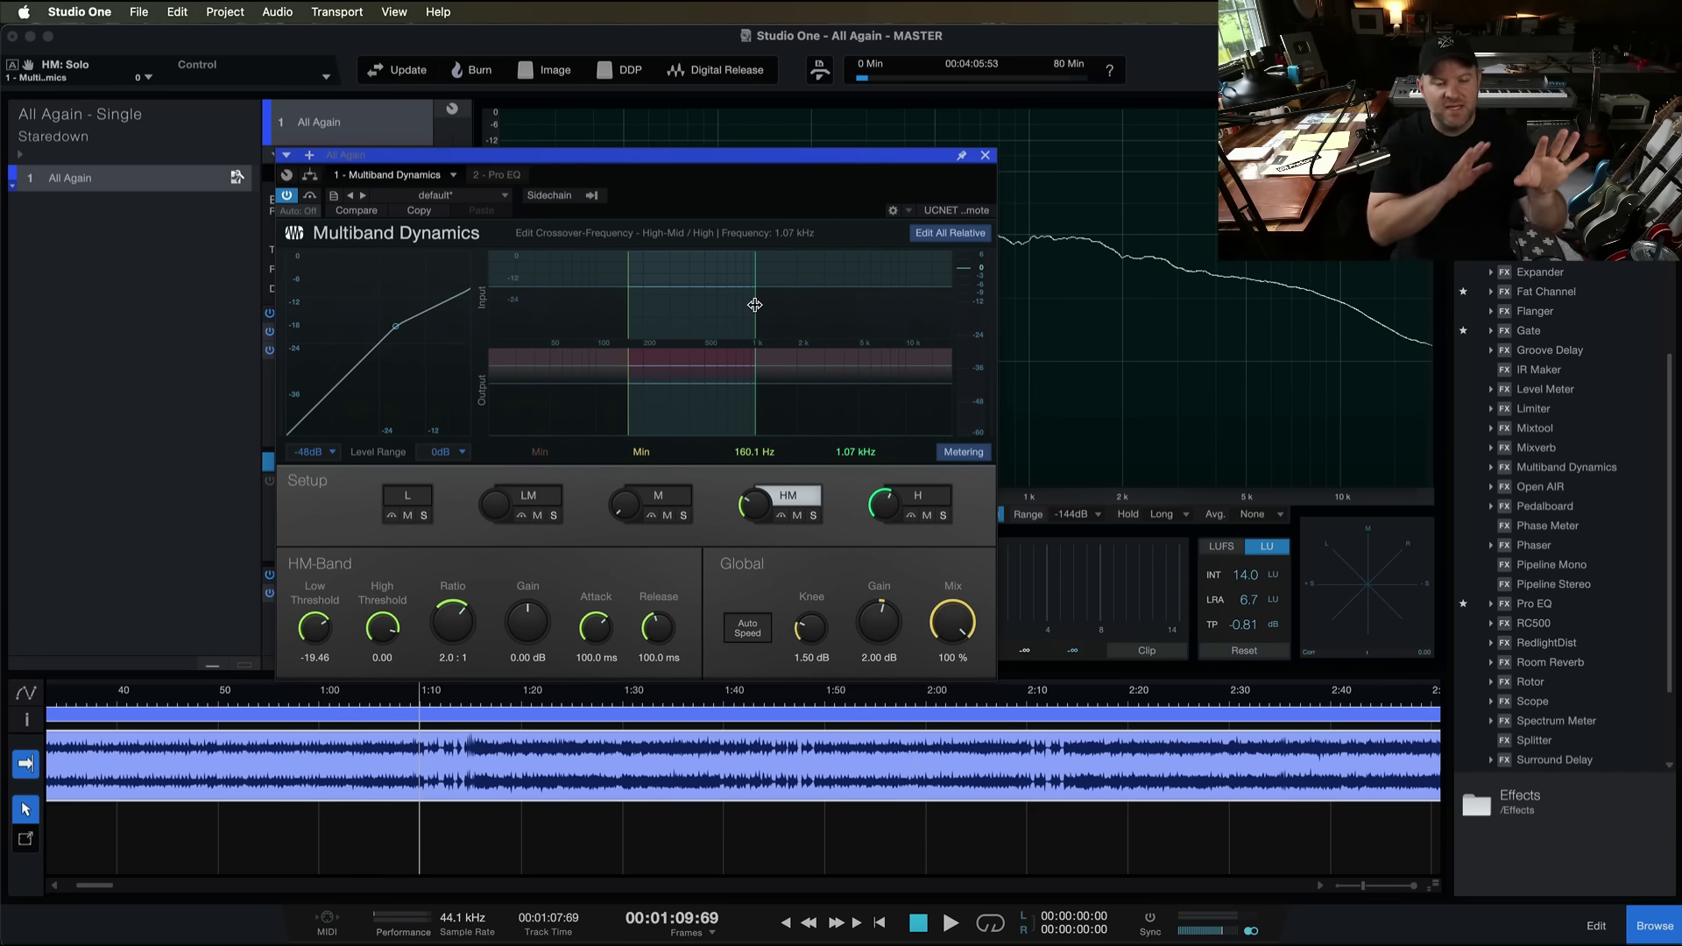